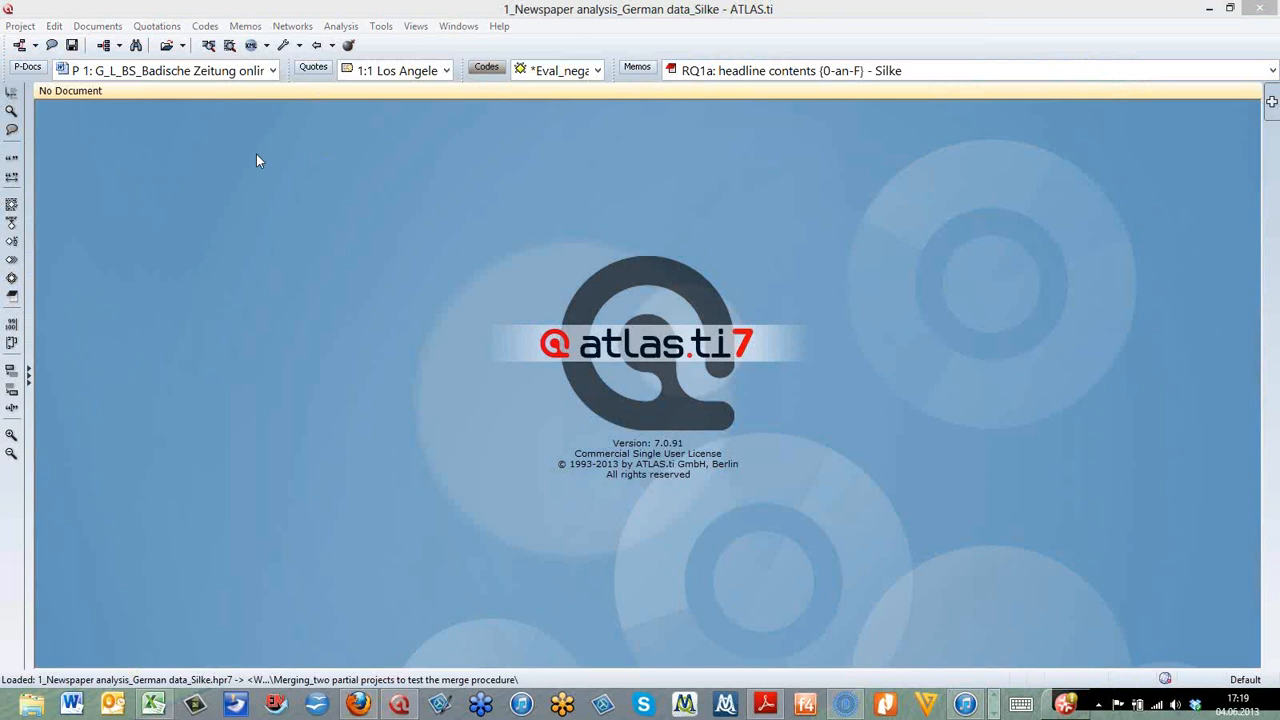
Step: Create a new hermeneutic unit to replace the open newspaper analysis project
left_click(29, 31)
left_click(21, 27)
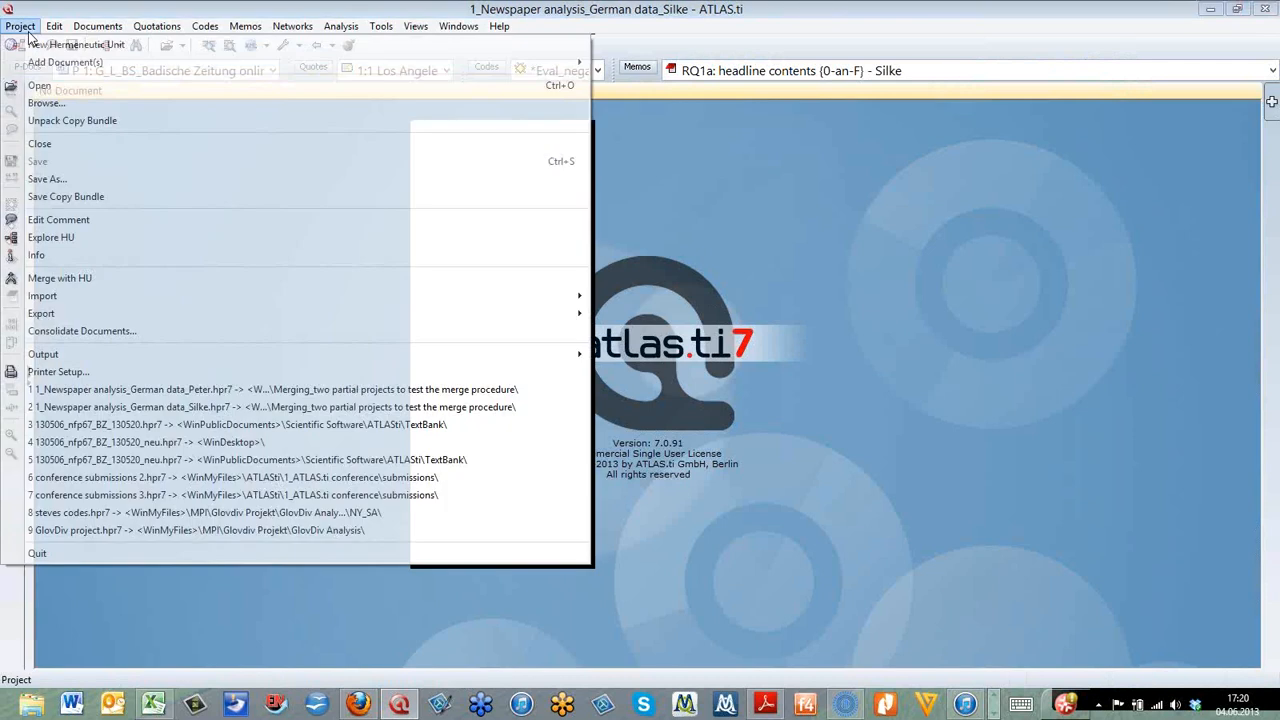
left_click(36, 46)
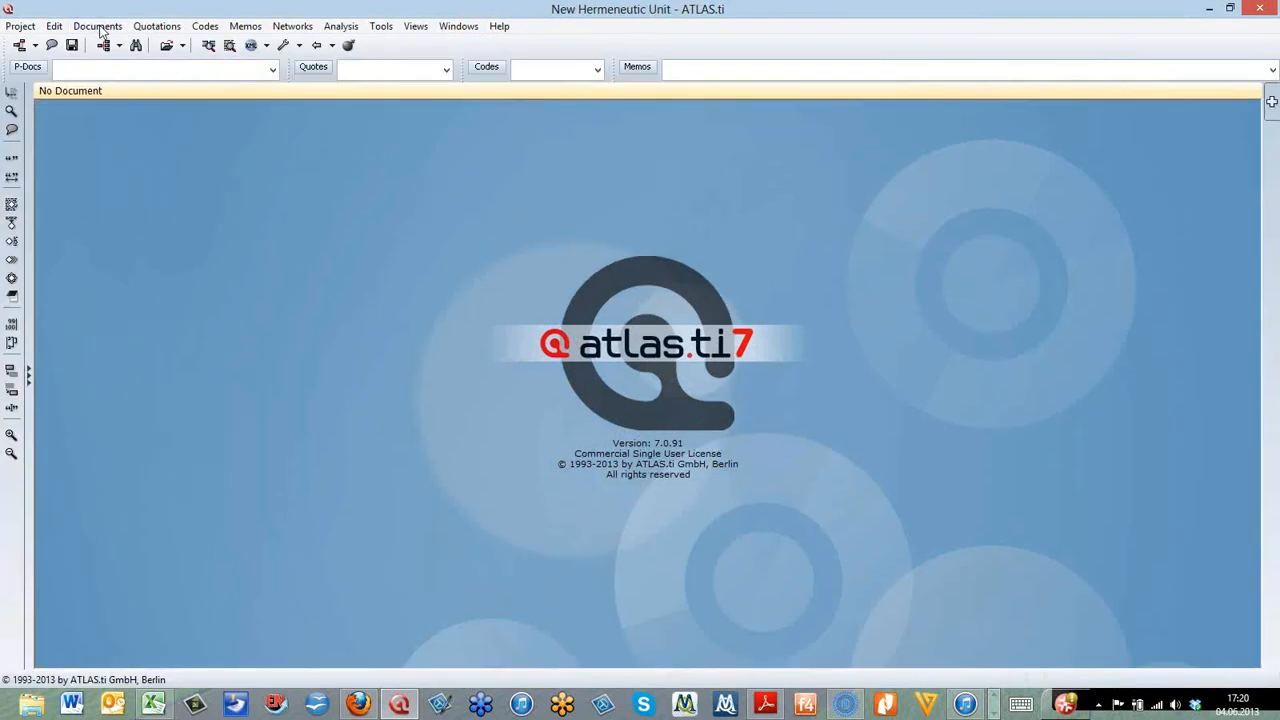
left_click(99, 29)
mouse_move(100, 48)
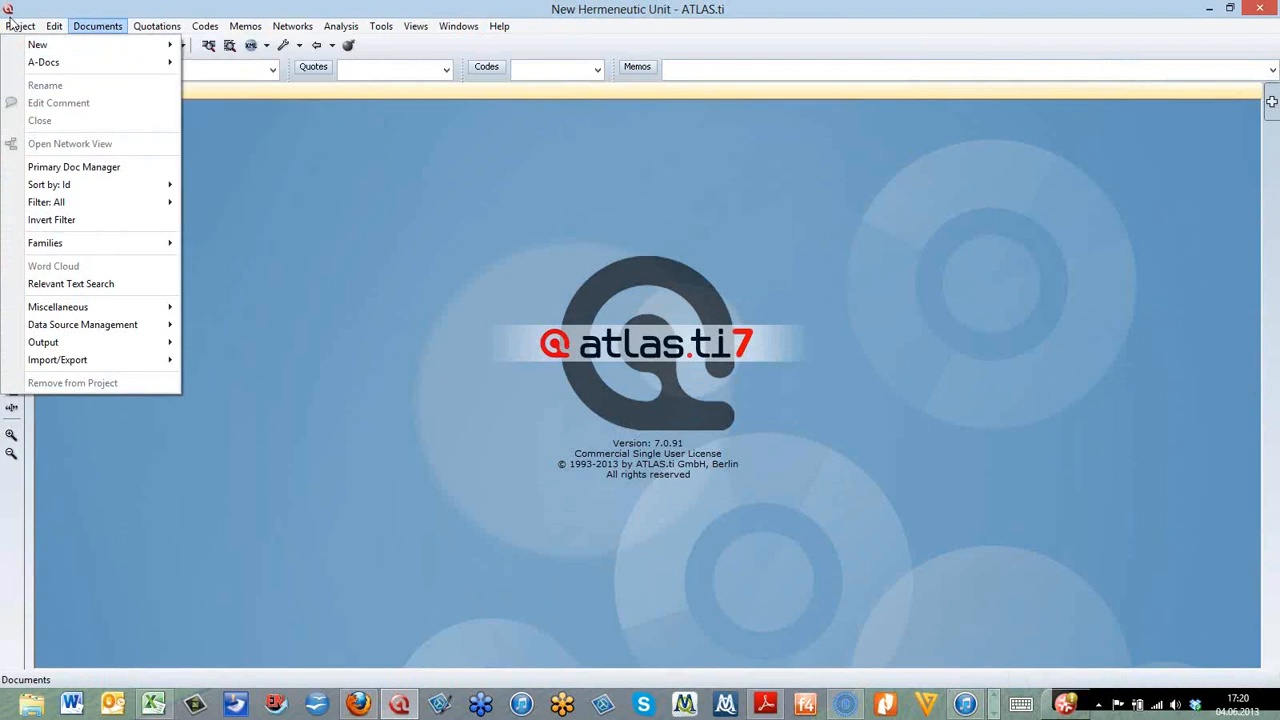
mouse_move(14, 26)
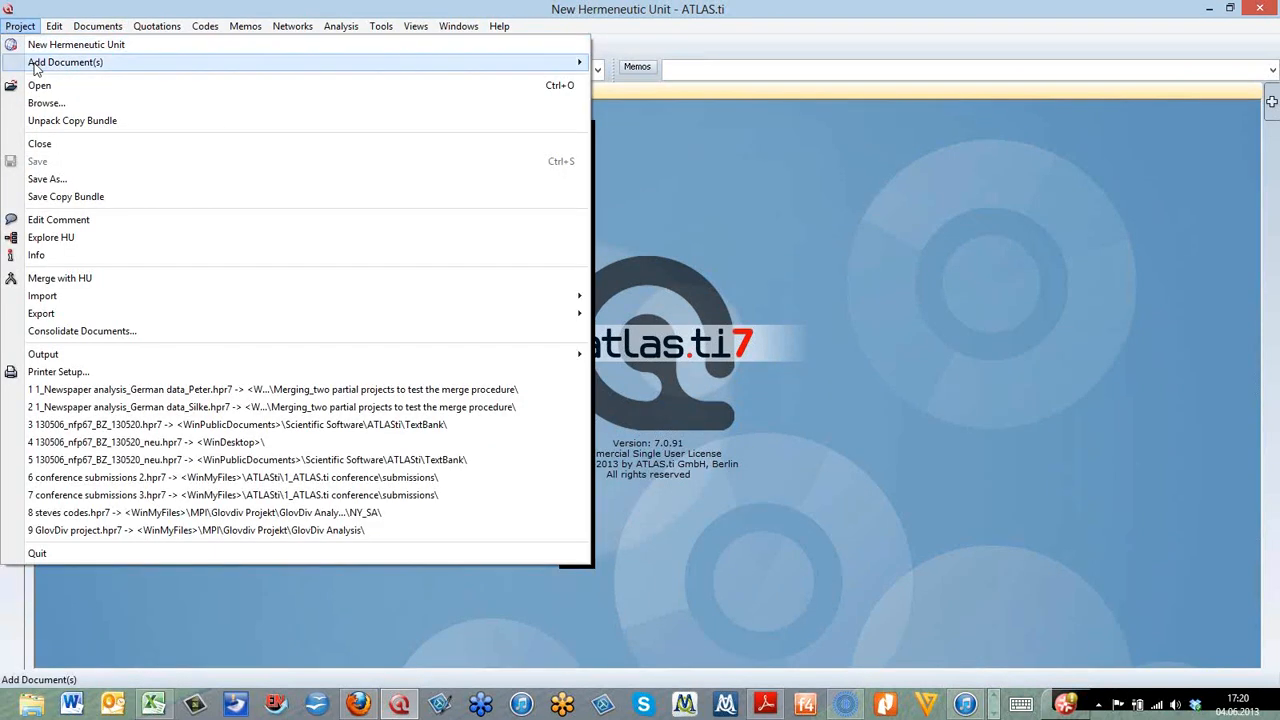
mouse_move(34, 64)
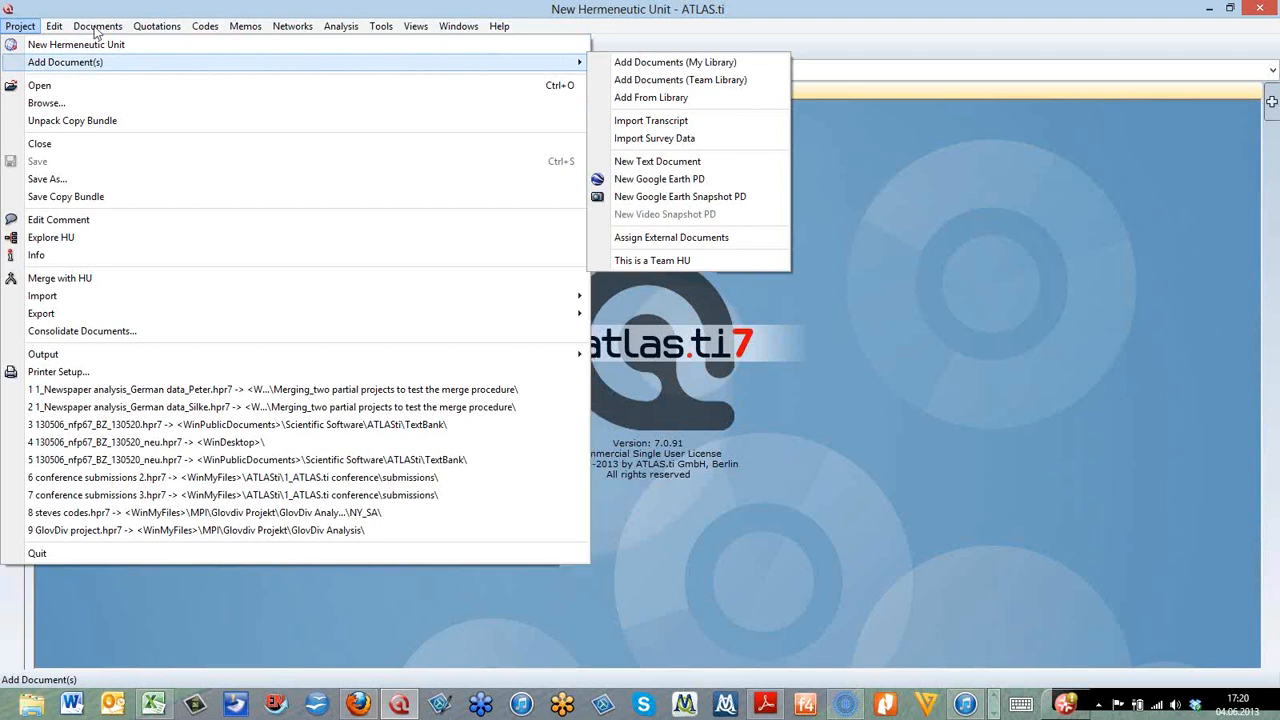
Step: Start adding documents to the Team Library and browse to the Beispieldaten folder inside ATLAS.ti 7 Workshopmaterial
left_click(97, 26)
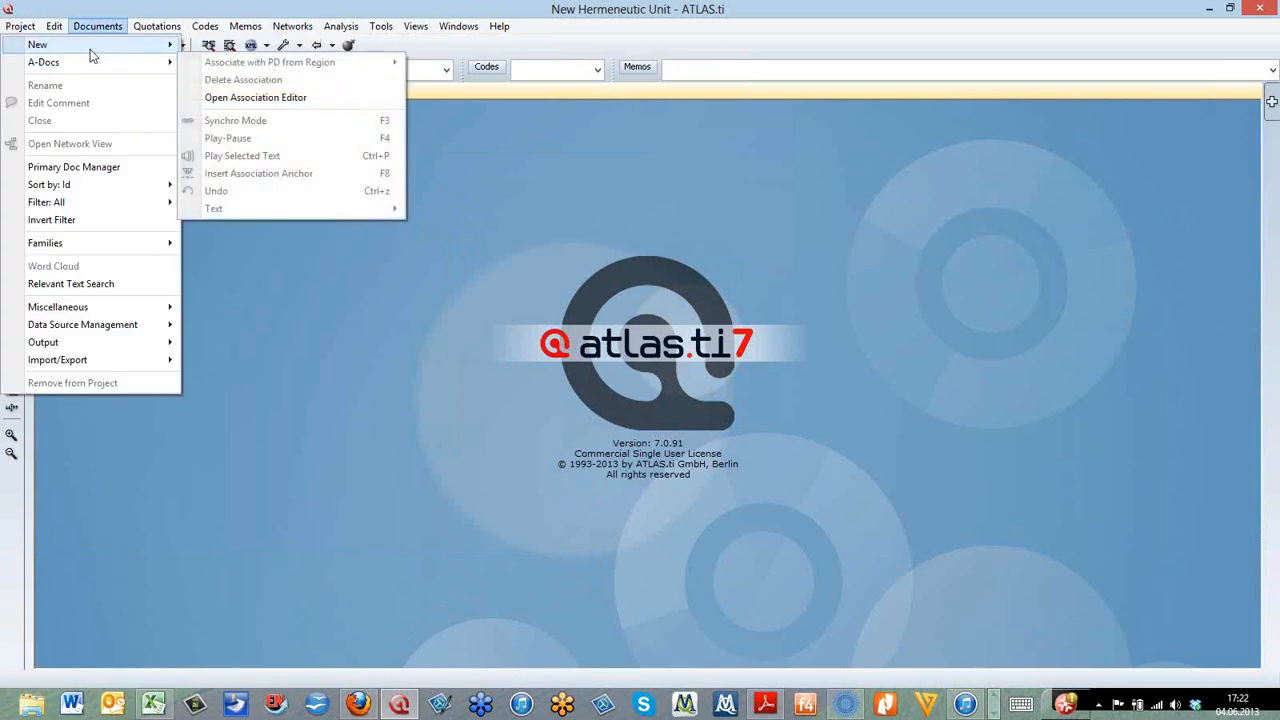
mouse_move(92, 44)
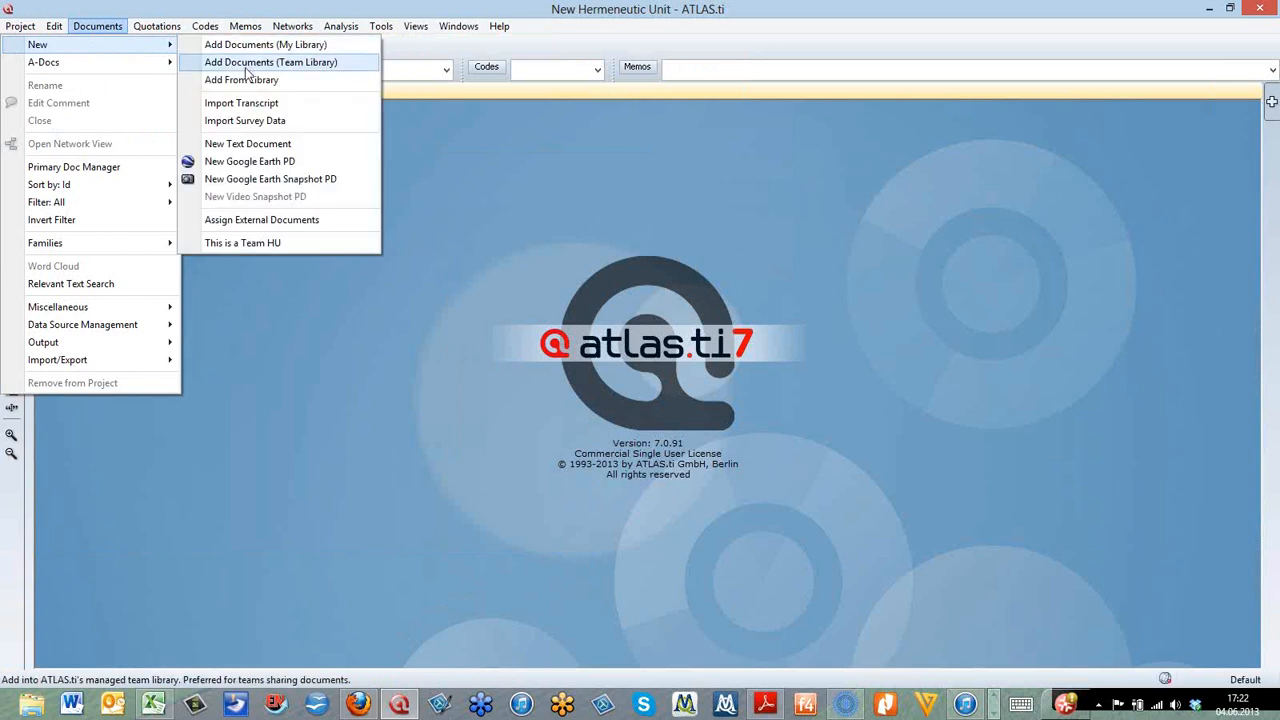
left_click(250, 66)
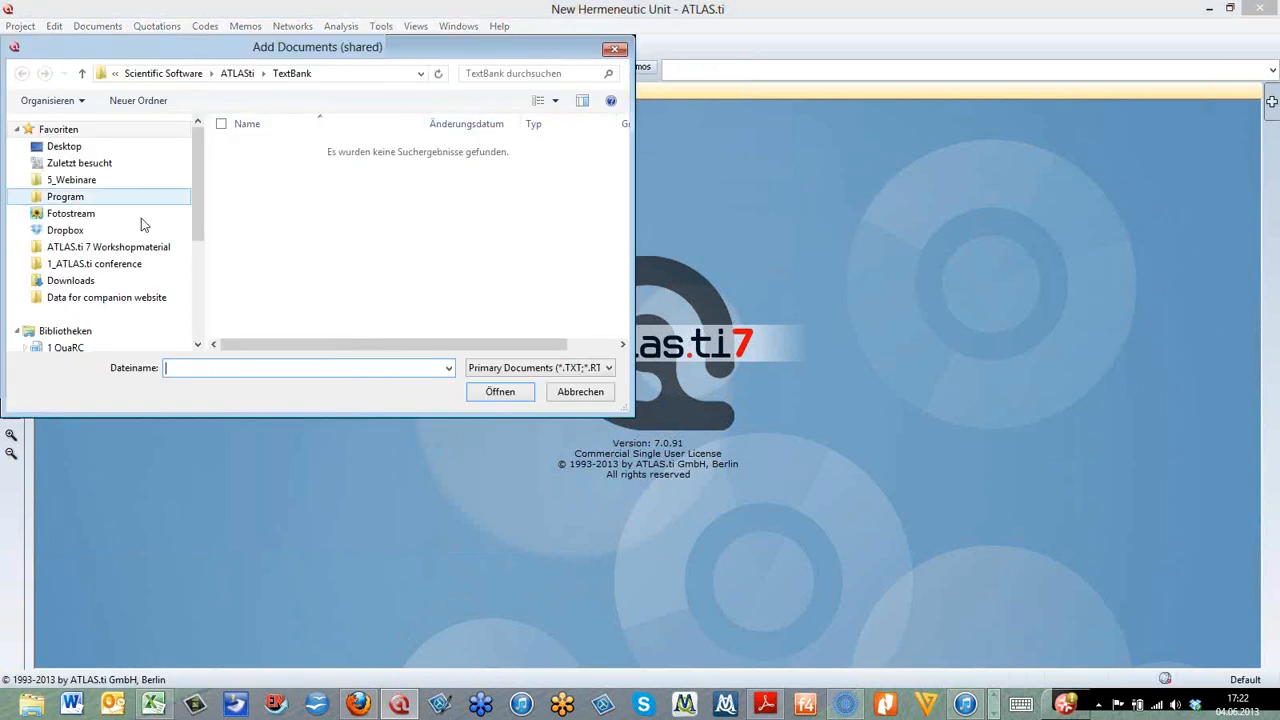
left_click_drag(203, 236, 198, 175)
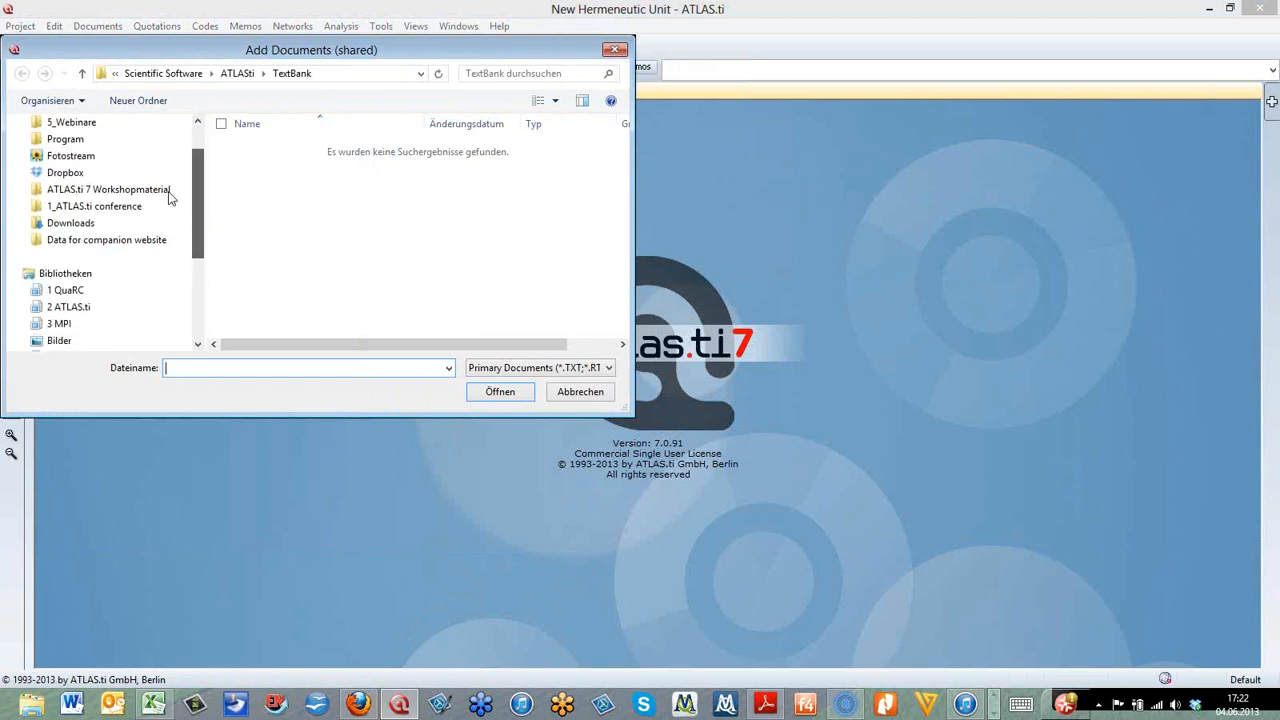
left_click(151, 196)
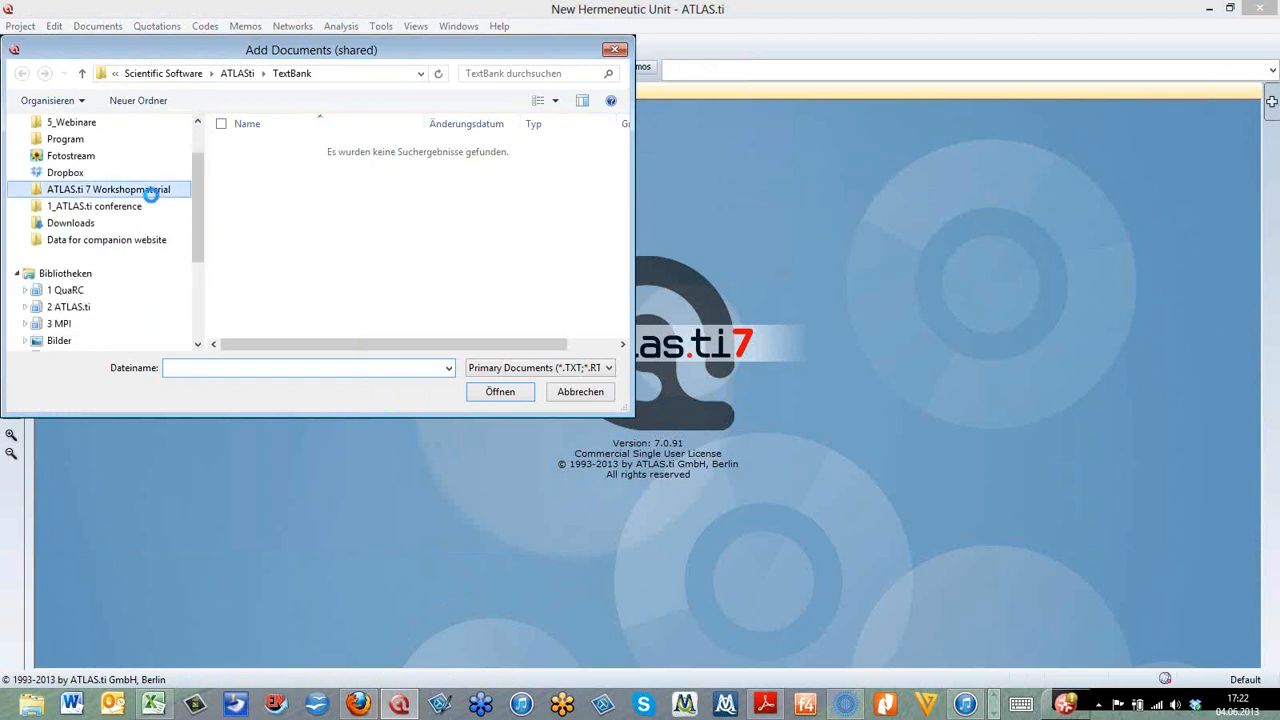
left_click(298, 165)
double_click(299, 165)
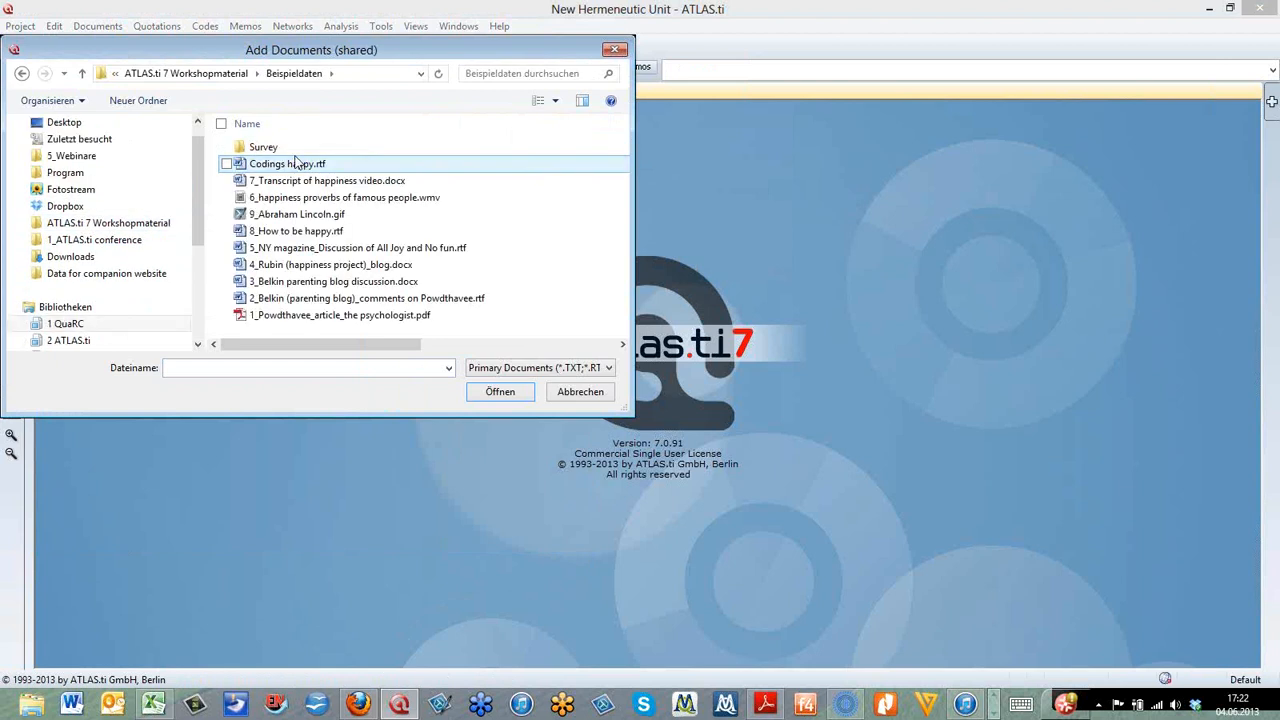
Step: Add the seven files listed from 7_Transcript of happiness video.docx through 3_Belkin parenting blog discussion.docx and acknowledge the file quality check
left_click(300, 182)
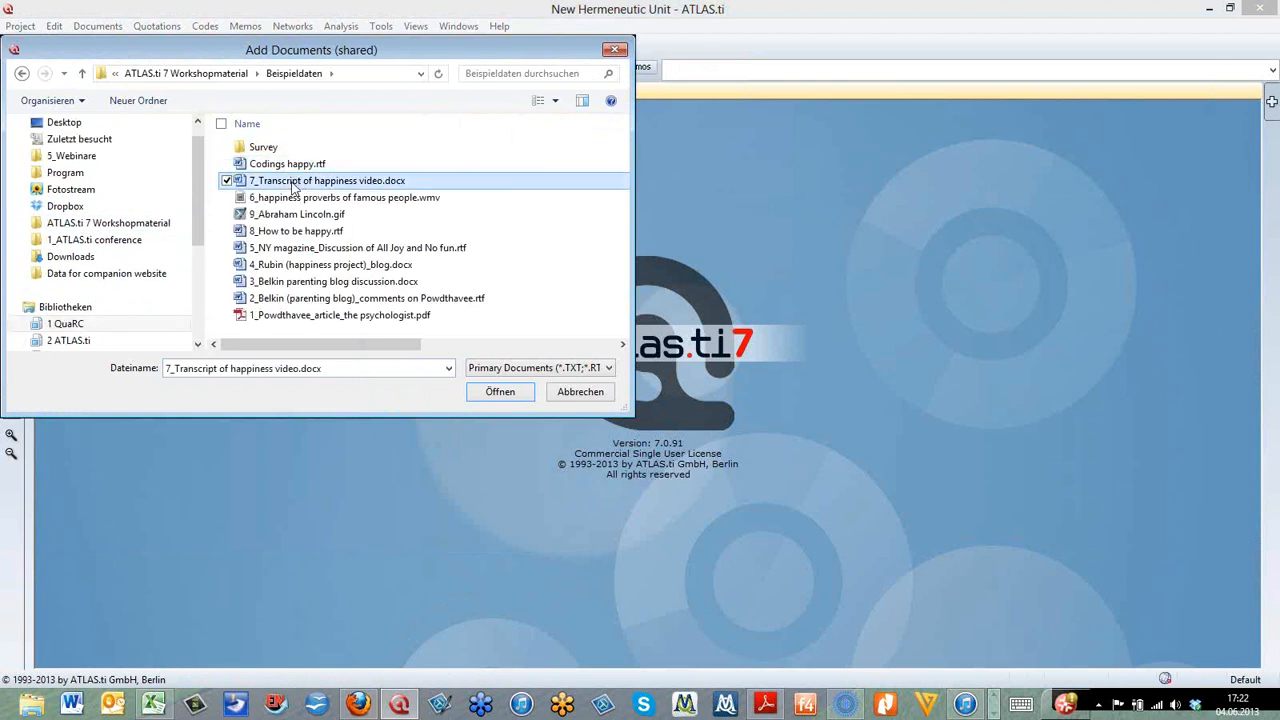
left_click(300, 281)
left_click(298, 182)
left_click(300, 281, "shift")
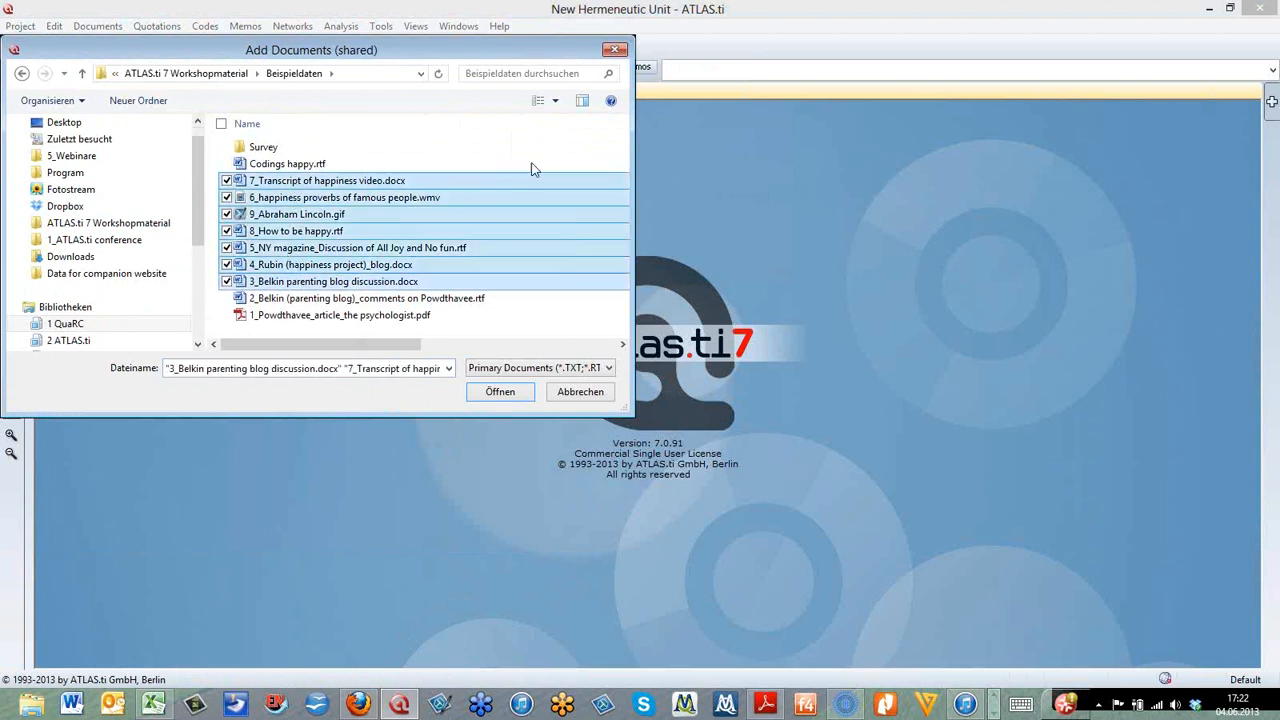
left_click(678, 168)
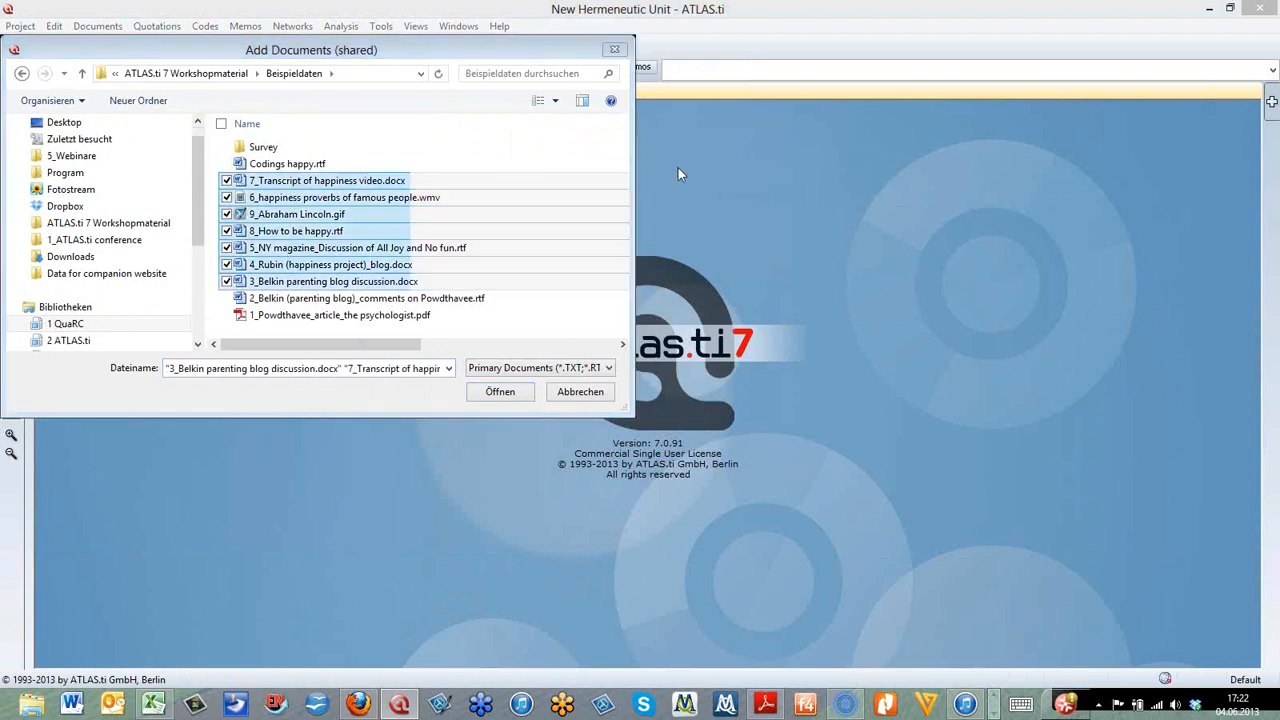
left_click(500, 392)
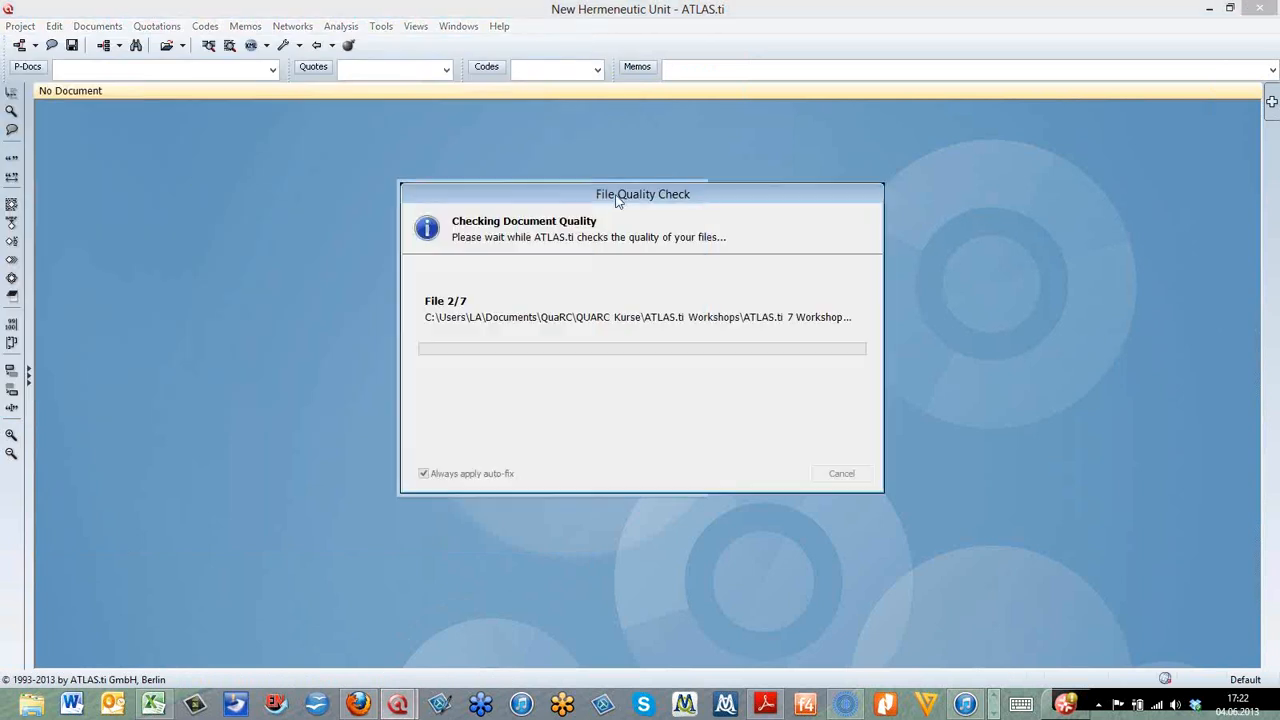
left_click_drag(552, 194, 268, 156)
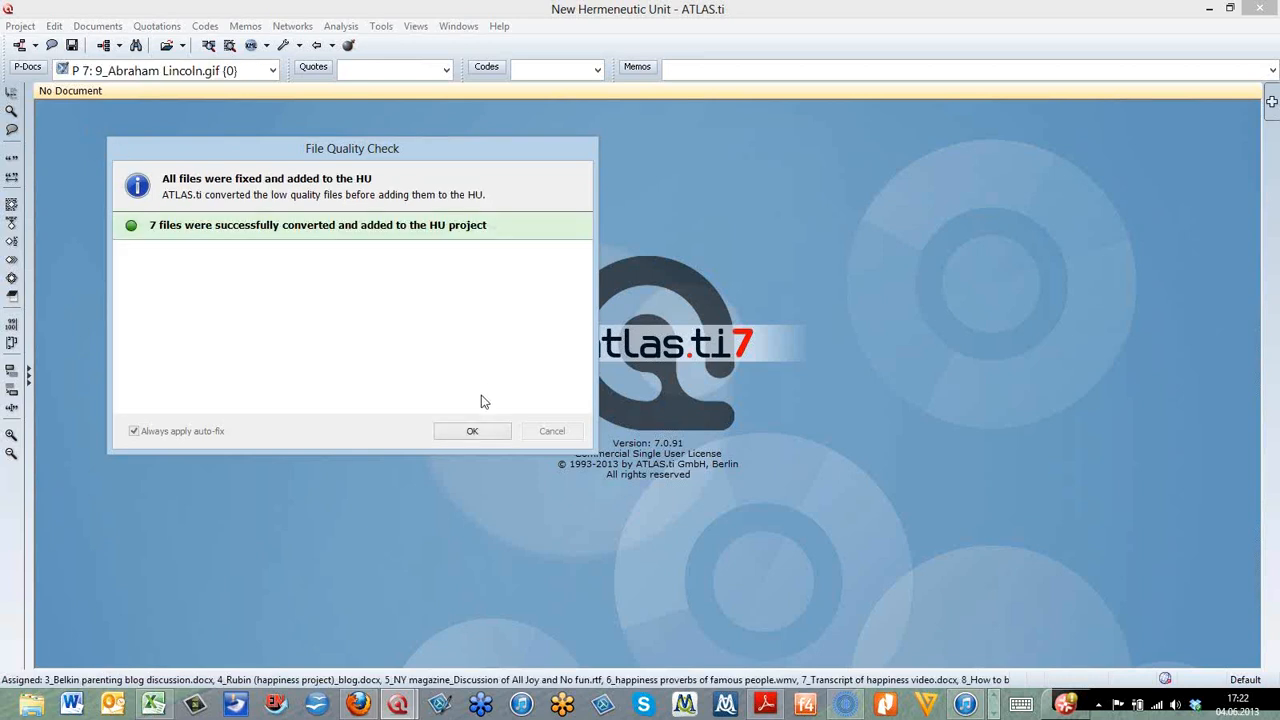
left_click(472, 431)
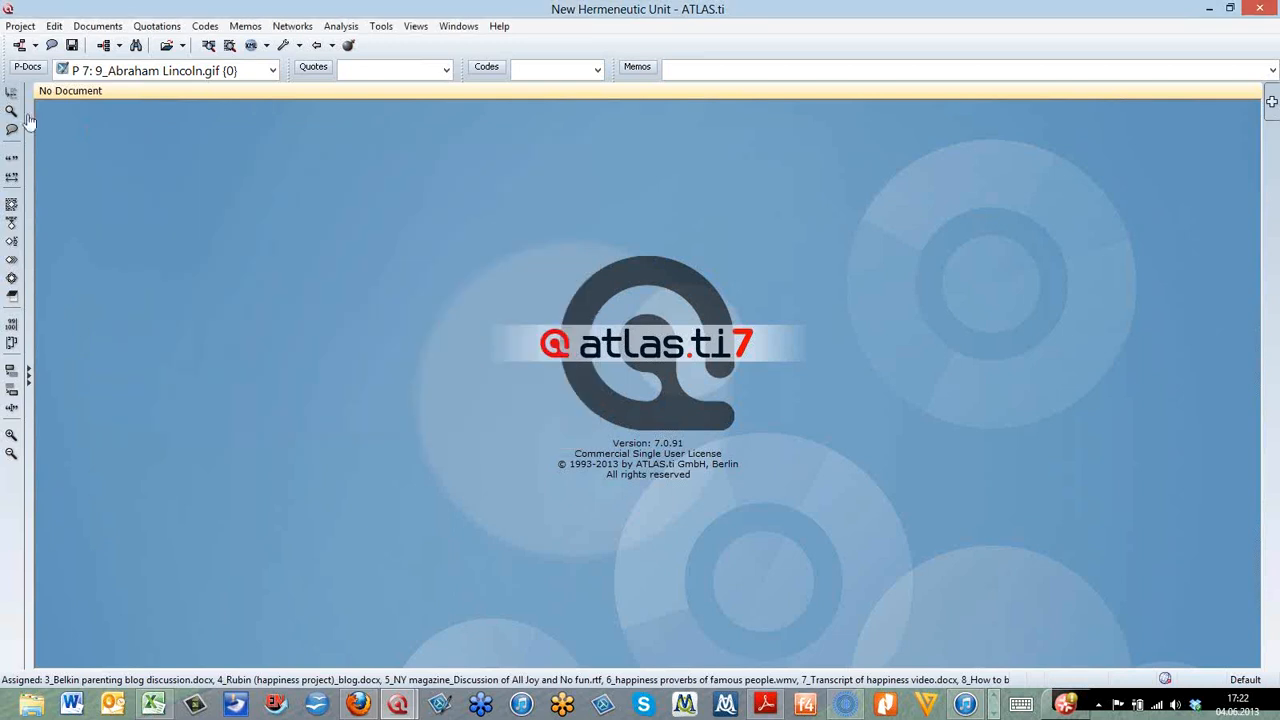
Step: In the Primary Doc Manager, reorder the documents with 7_Transcript of happiness video.docx as P 1, 9_Abraham Lincoln.gif as P 3 and 4_Rubin (happiness project)_blog.docx as P 5
left_click(29, 68)
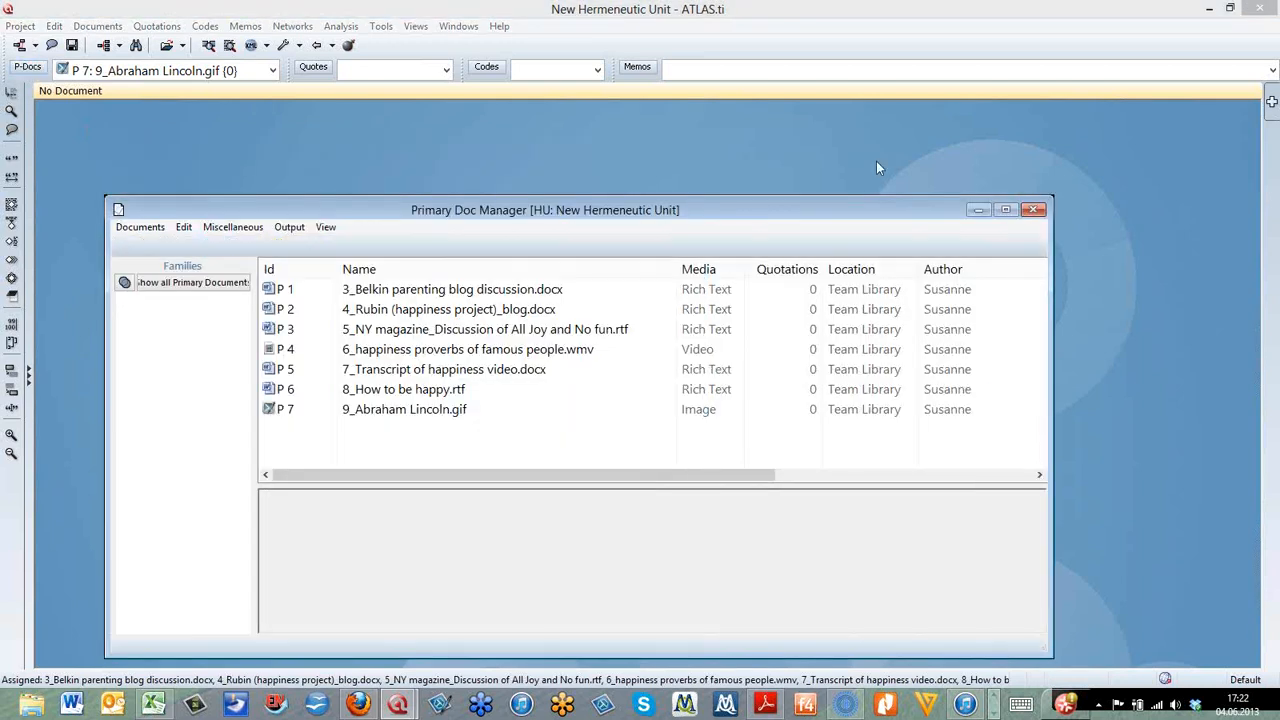
left_click_drag(701, 211, 659, 78)
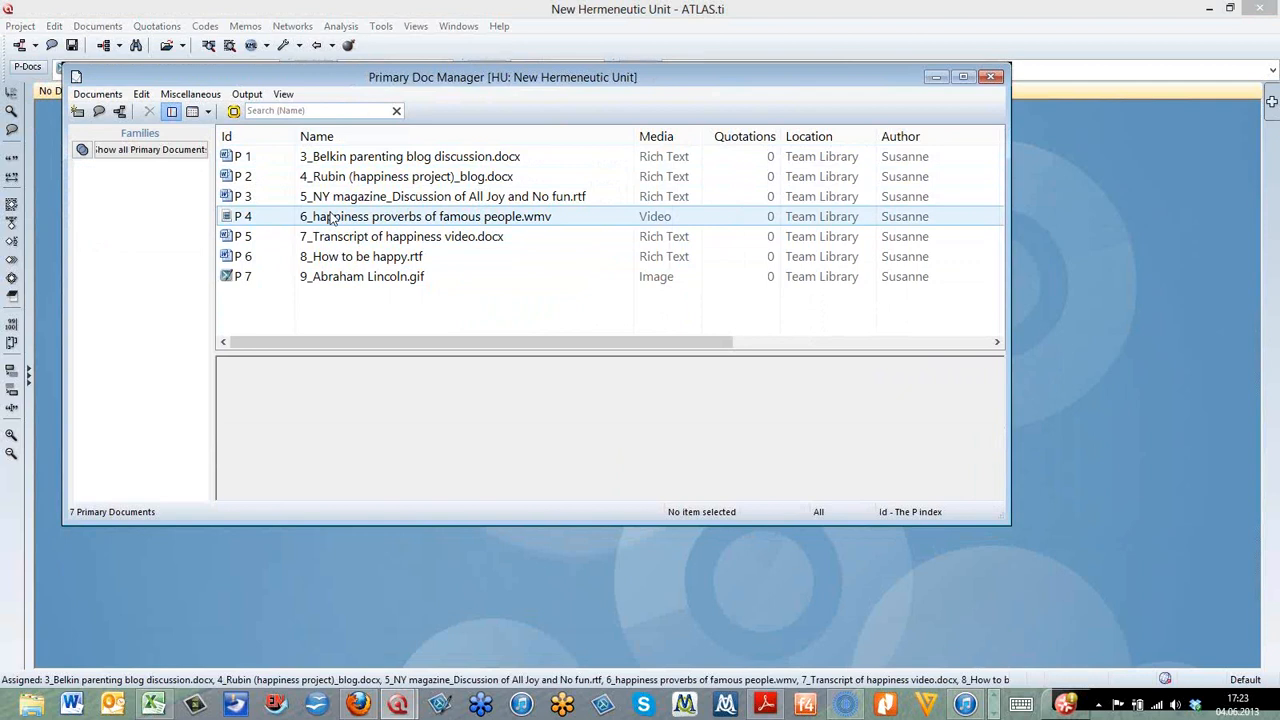
mouse_move(410, 214)
left_mouse_down()
mouse_move(398, 188)
mouse_move(406, 230)
left_mouse_up()
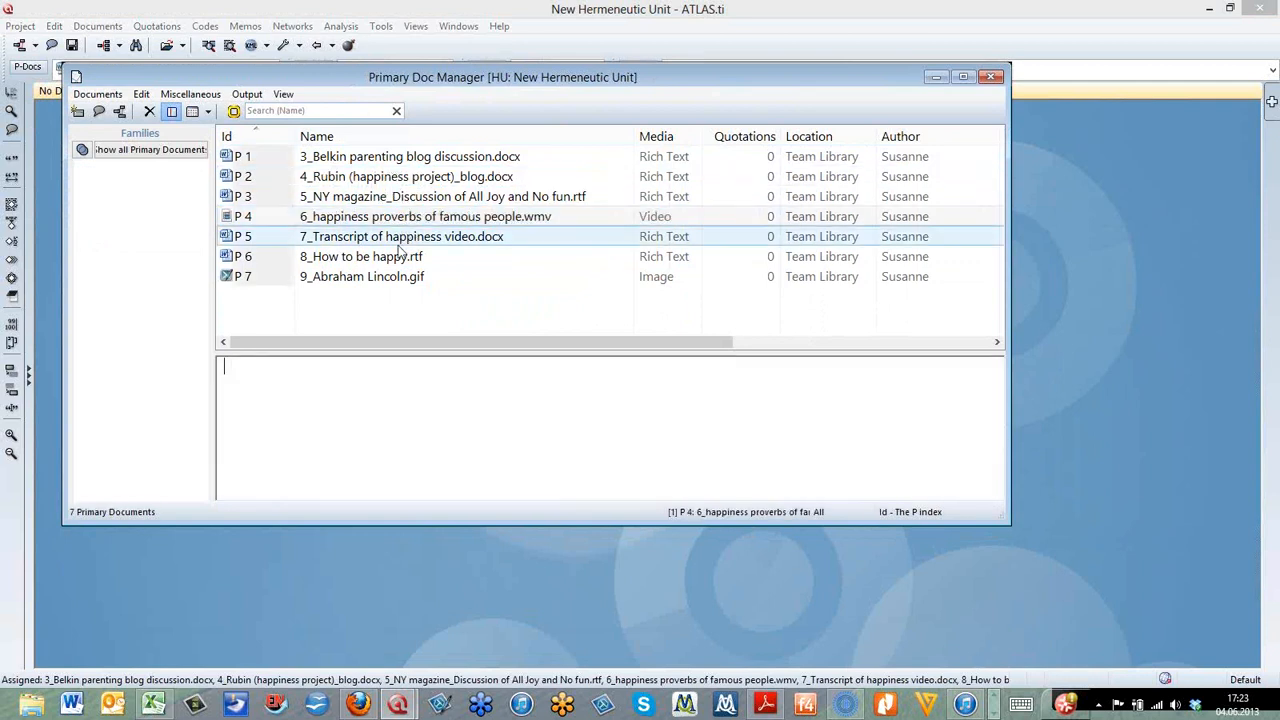
left_click_drag(400, 284, 402, 199)
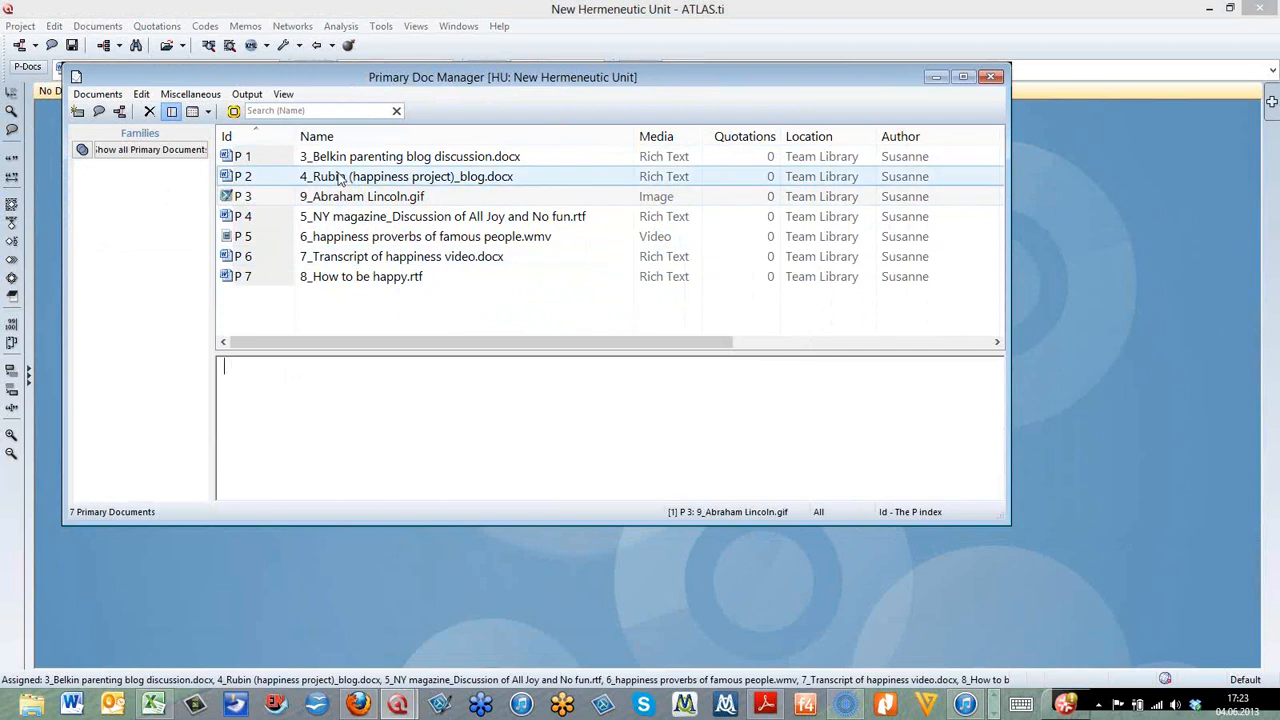
mouse_move(341, 178)
left_mouse_down()
mouse_move(350, 236)
mouse_move(362, 235)
mouse_move(344, 237)
mouse_move(346, 163)
left_mouse_up()
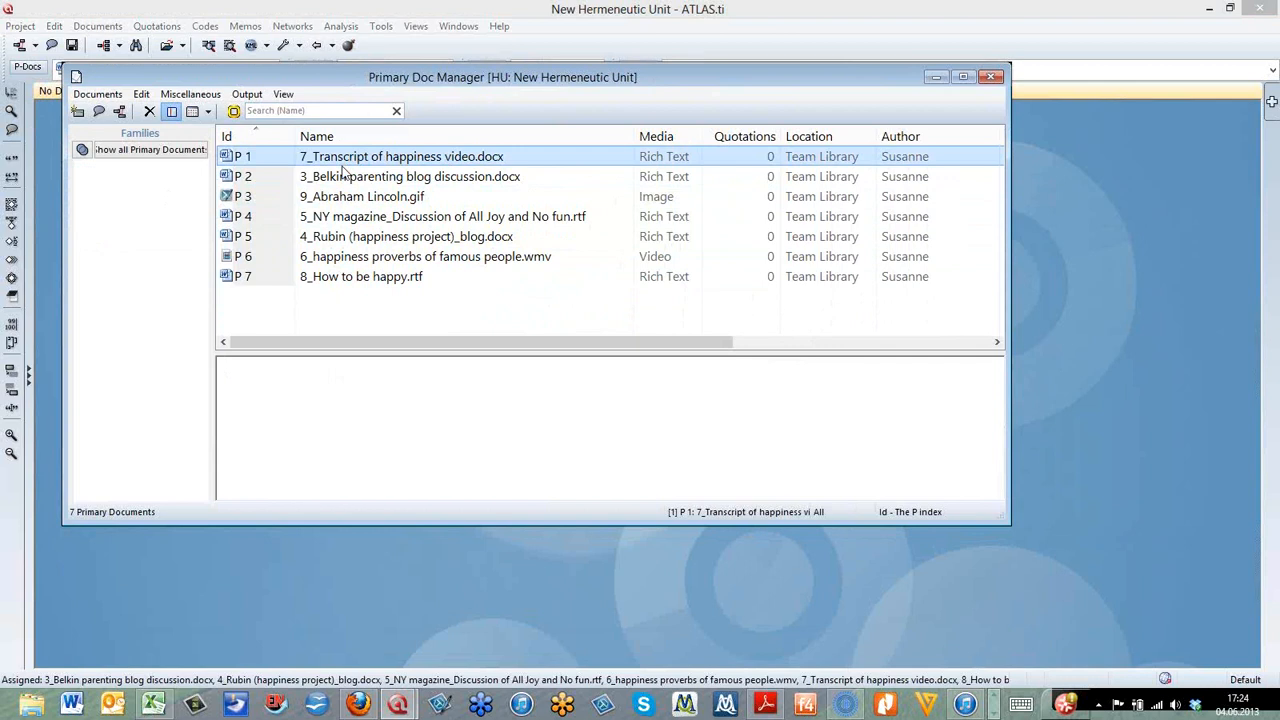
left_click(343, 176)
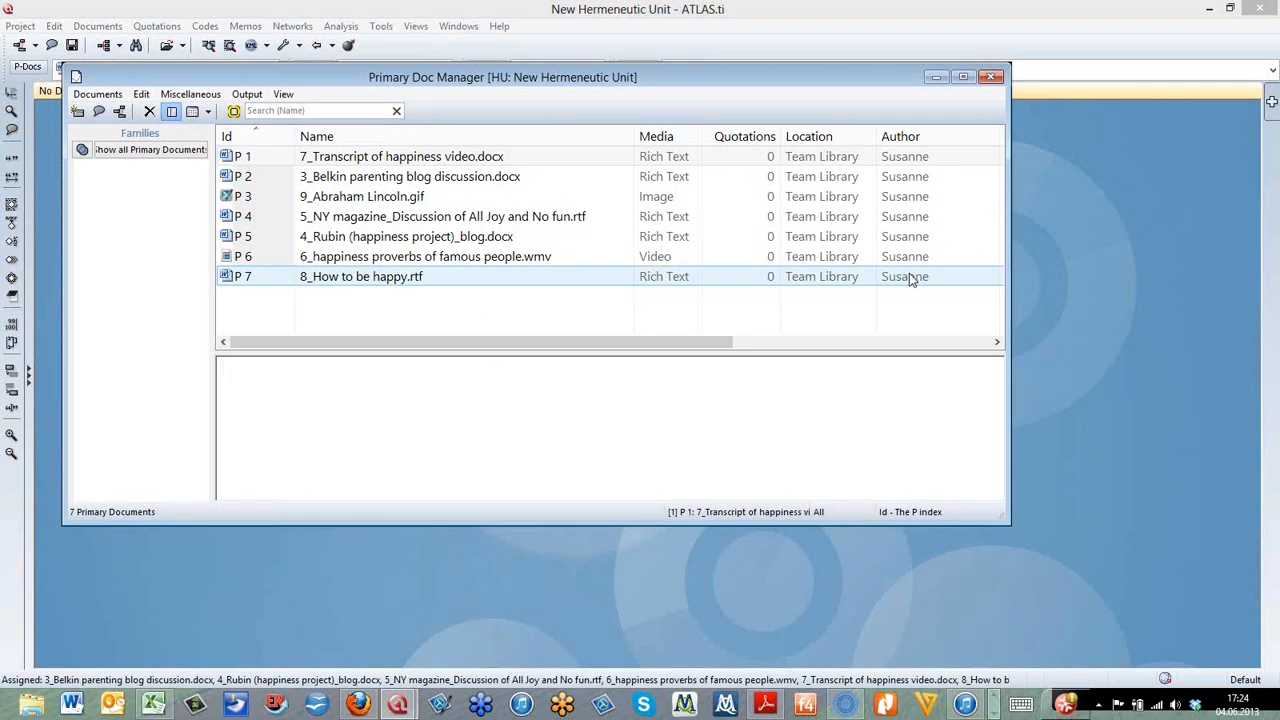
Step: Open the User Editor from the user management tools and enlarge the User Administration window
left_click(379, 27)
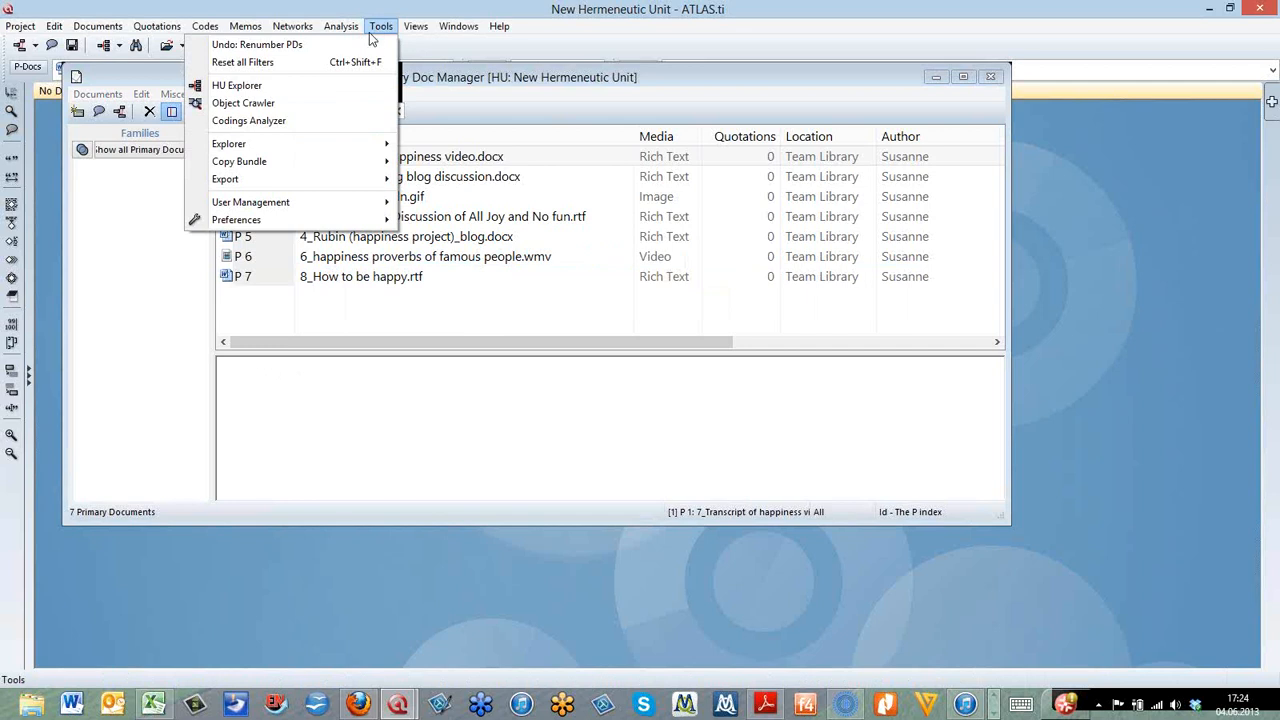
mouse_move(365, 204)
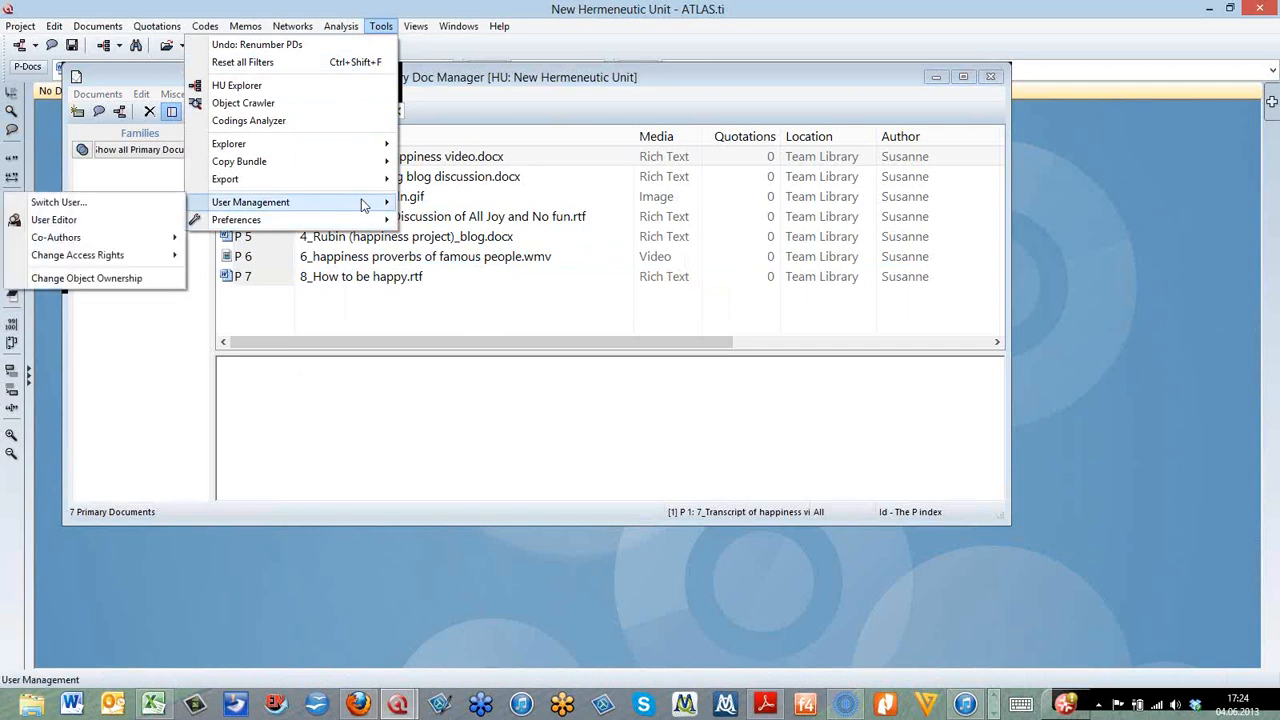
left_click(54, 220)
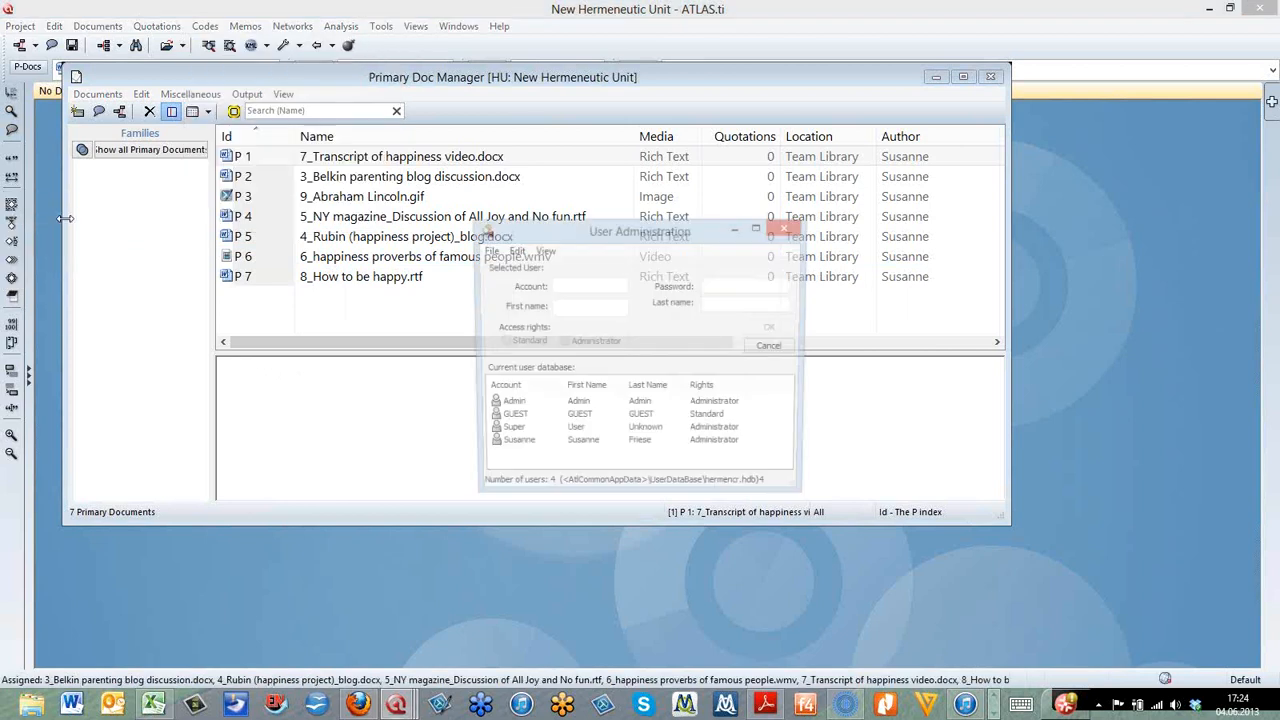
left_click_drag(574, 229, 370, 122)
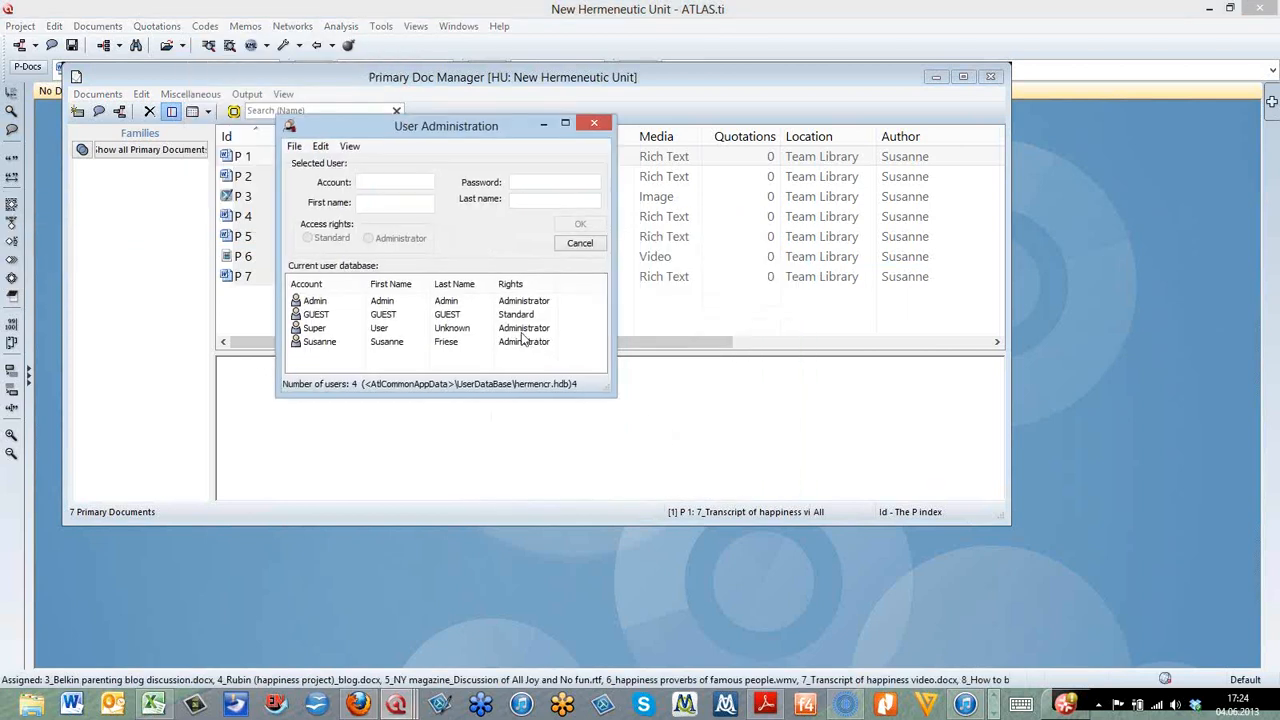
left_click_drag(604, 393, 732, 488)
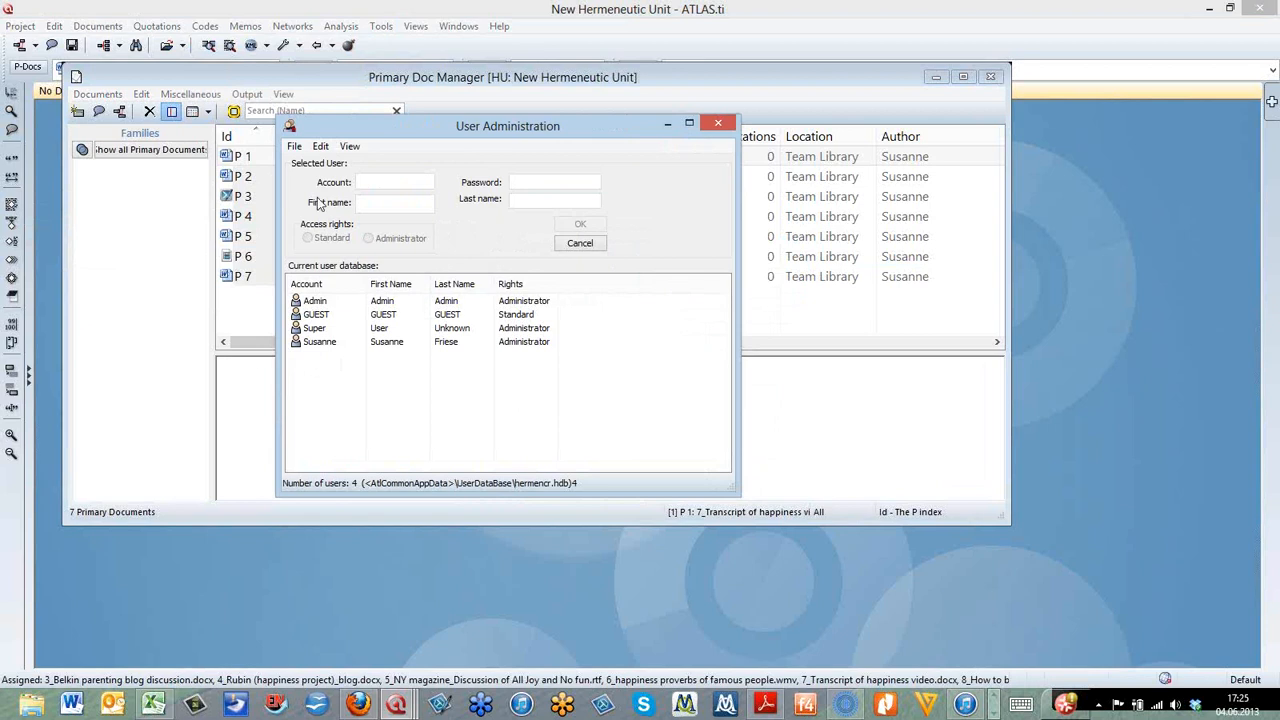
Step: Start creating a new user and enter the account name and the account password
left_click(320, 146)
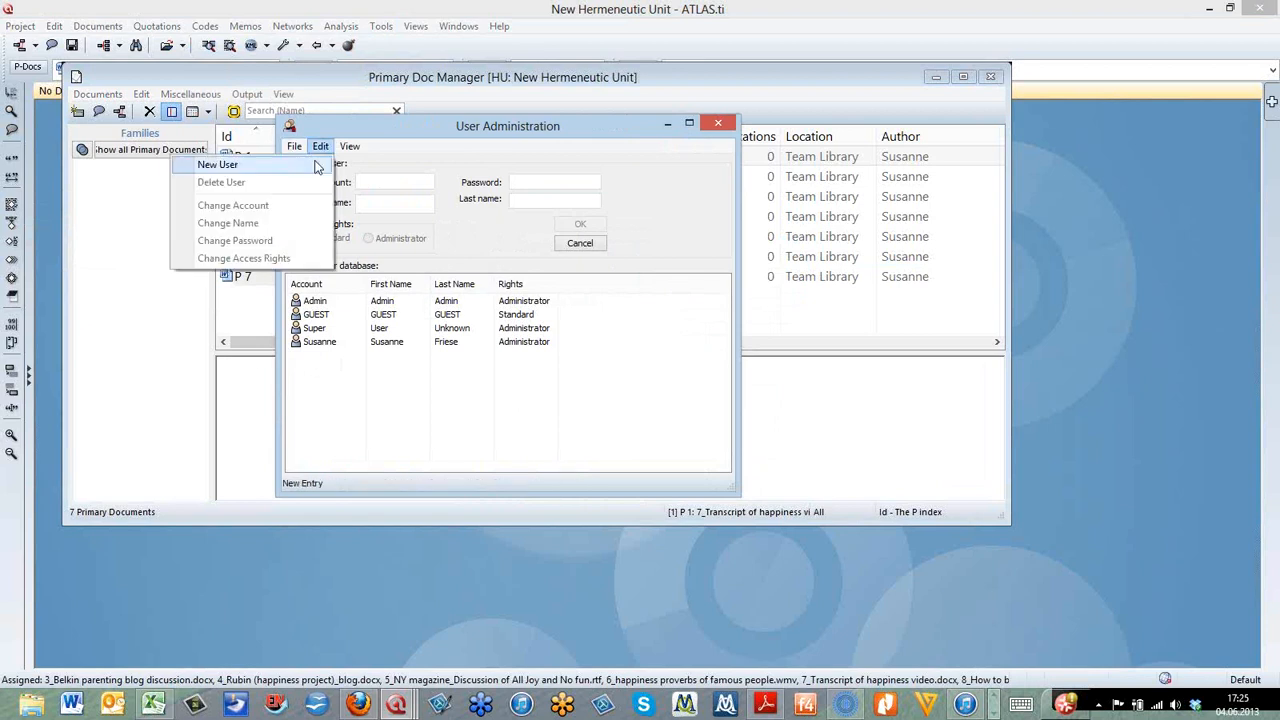
left_click(312, 166)
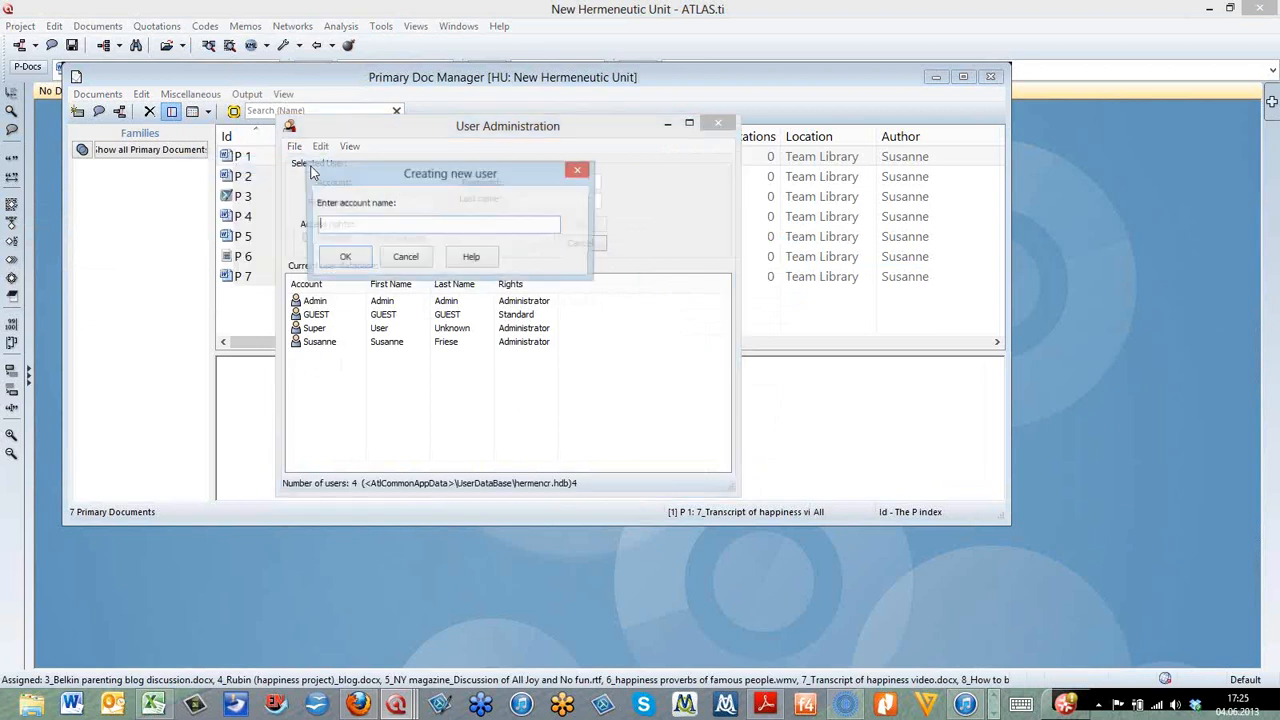
type("T")
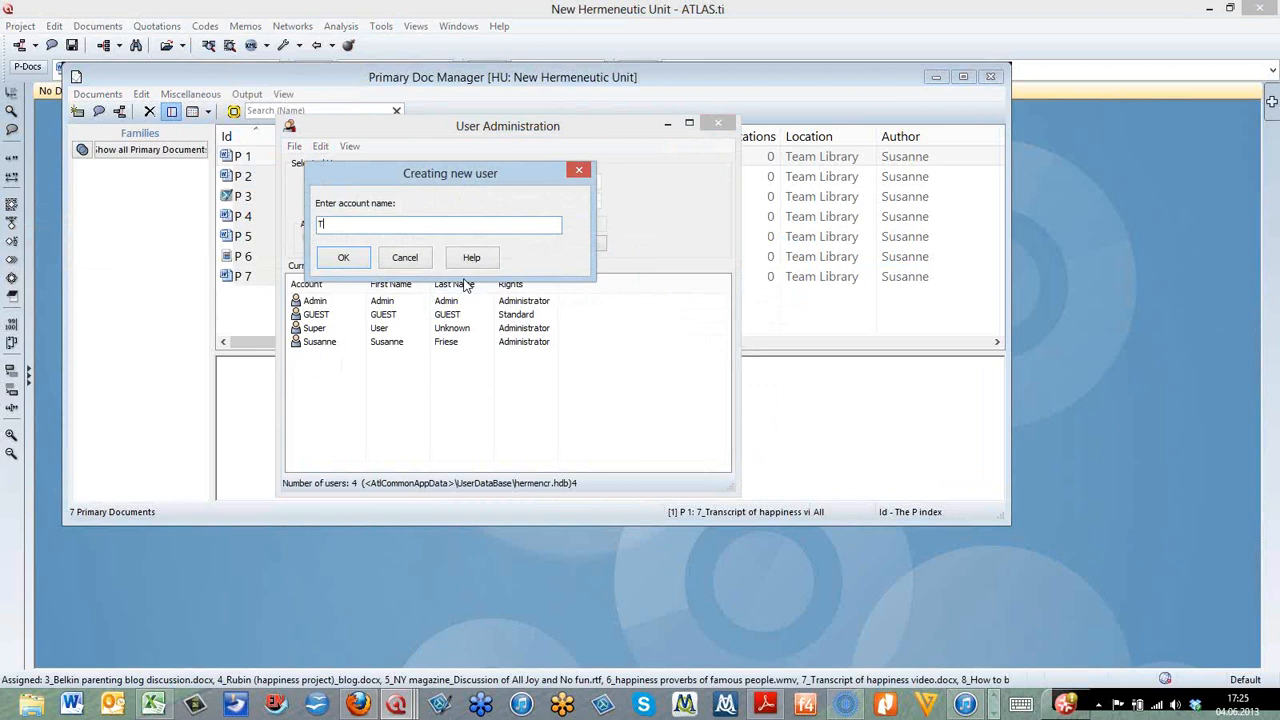
type("om")
left_click(361, 265)
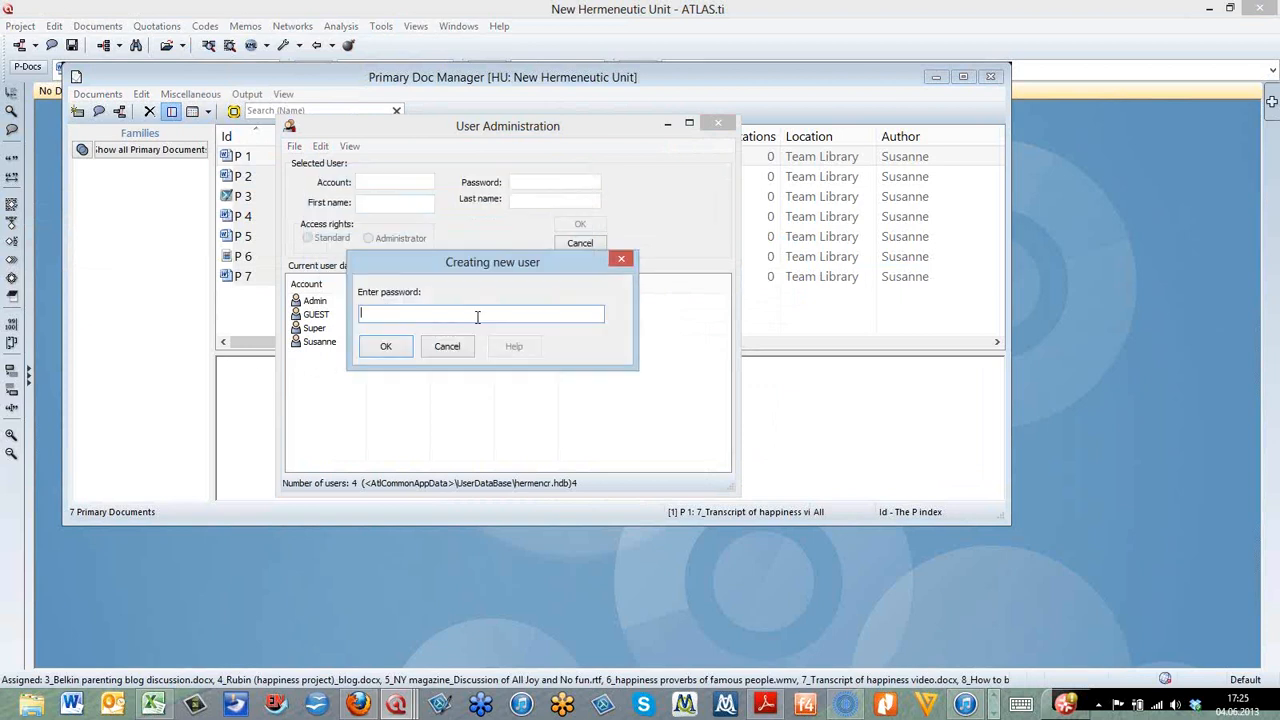
type("•••")
left_click(385, 346)
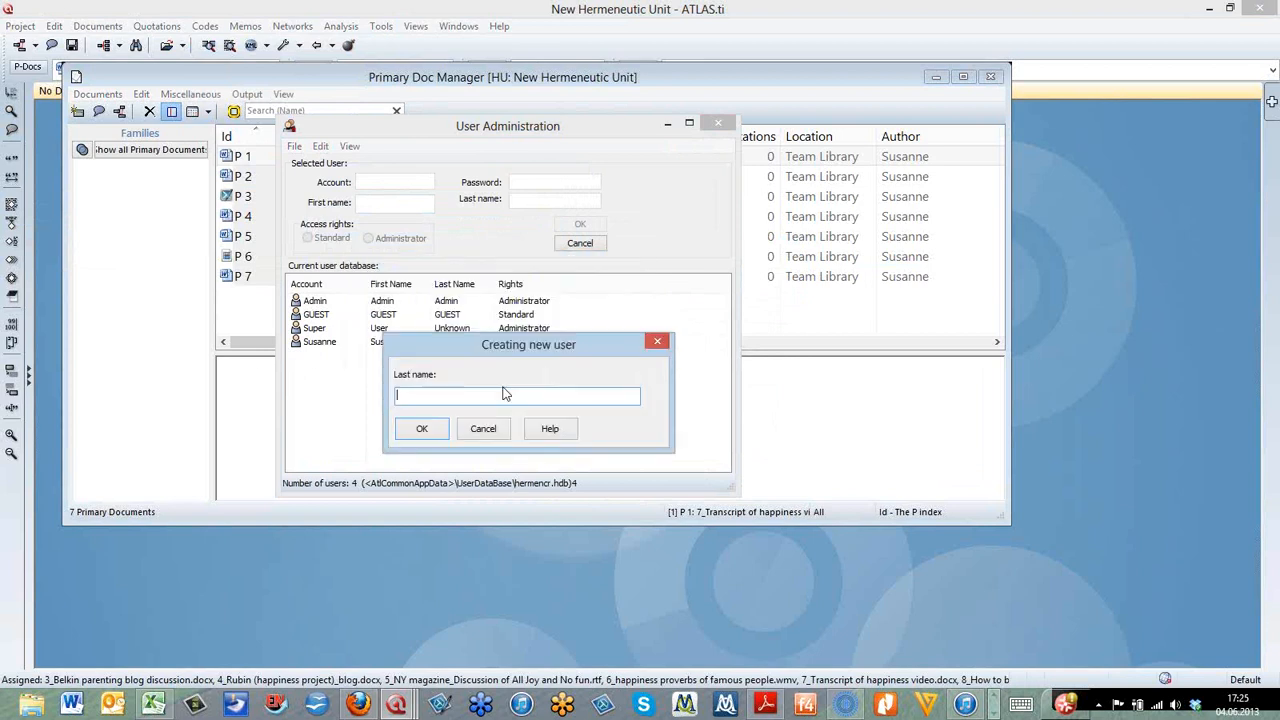
Step: Enter the new user's last name and first name and finish creating the account
type("Smith")
left_click(423, 429)
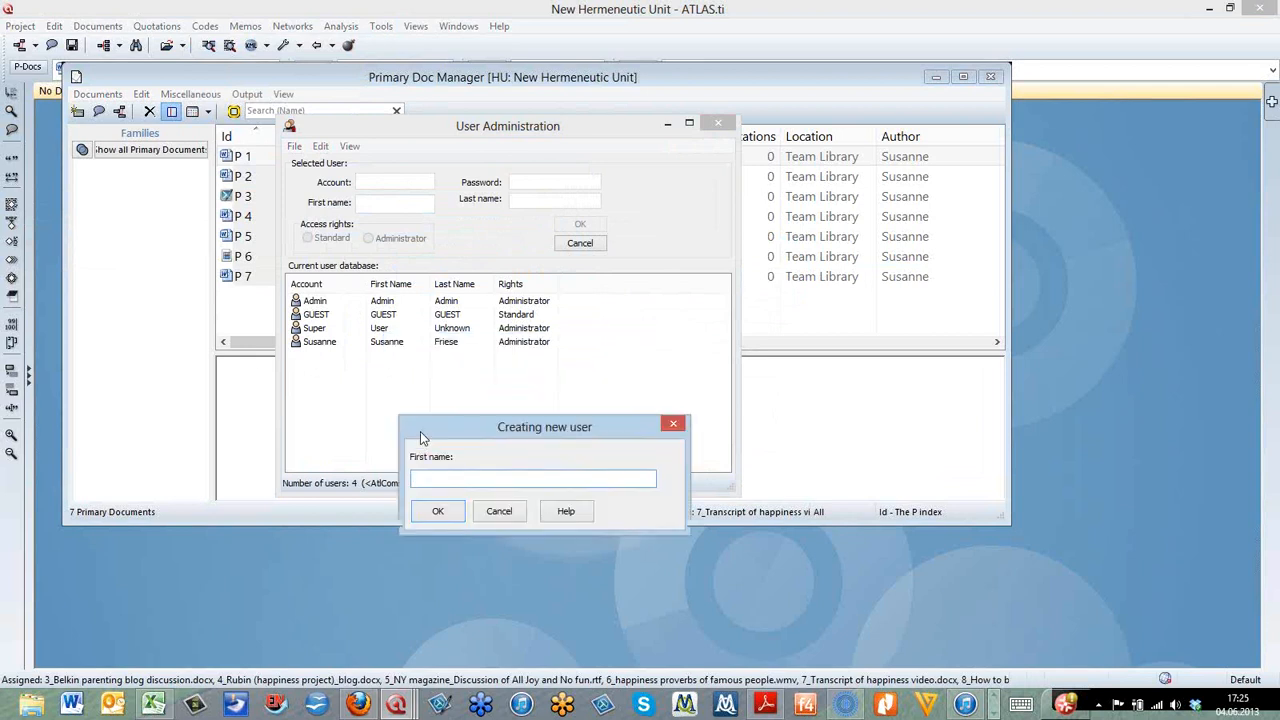
type("T")
type("oo")
type("m")
left_click_drag(443, 437, 588, 293)
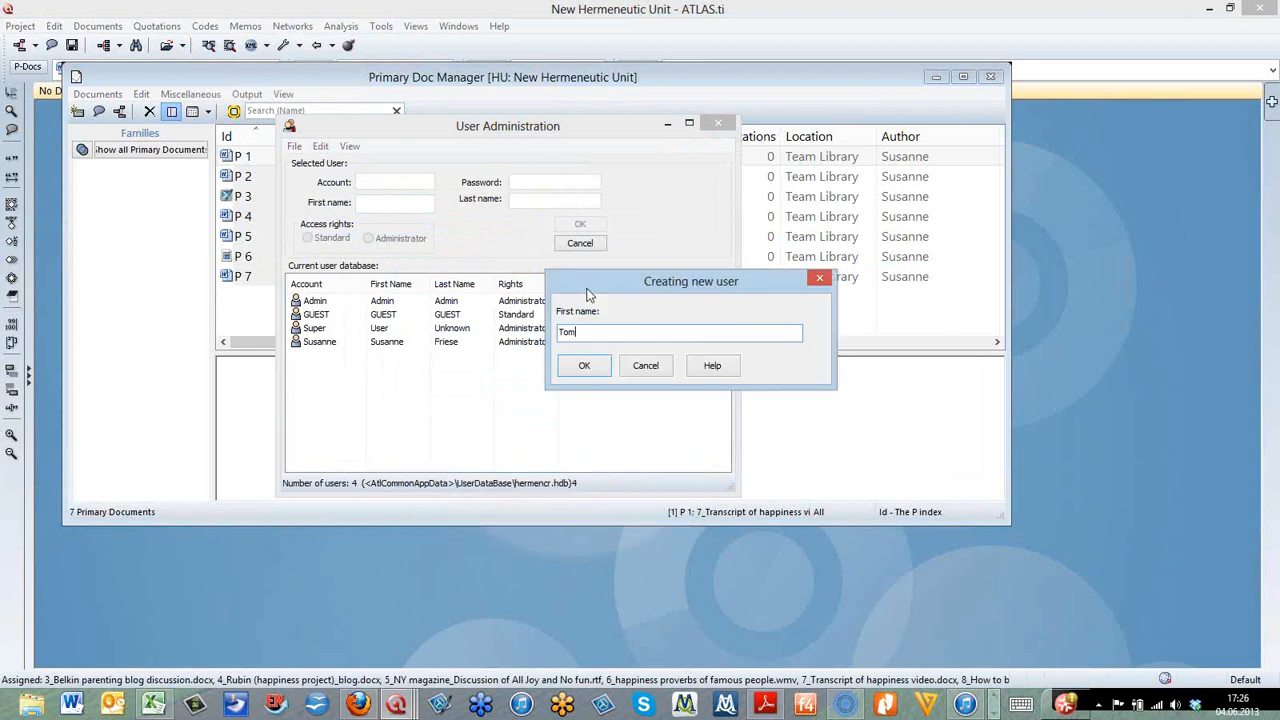
left_click(585, 366)
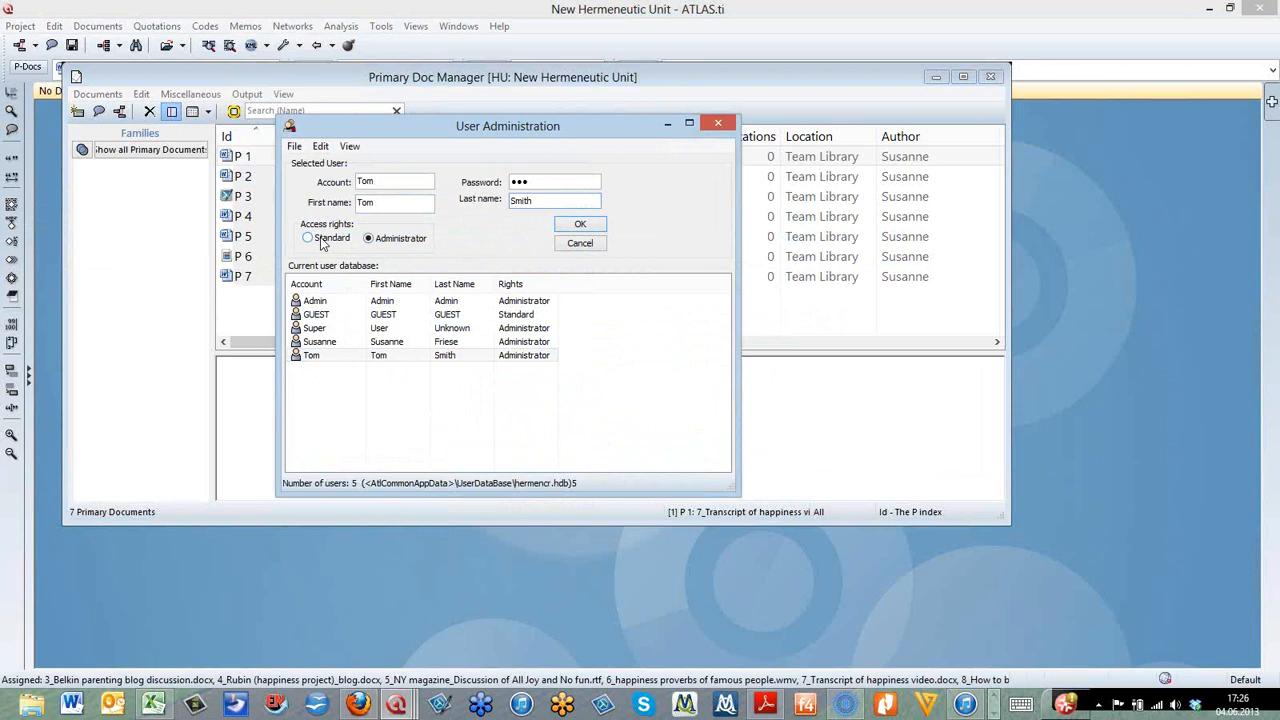
Step: Save the user database to disk, acknowledge the notice and close User Administration
left_click(294, 148)
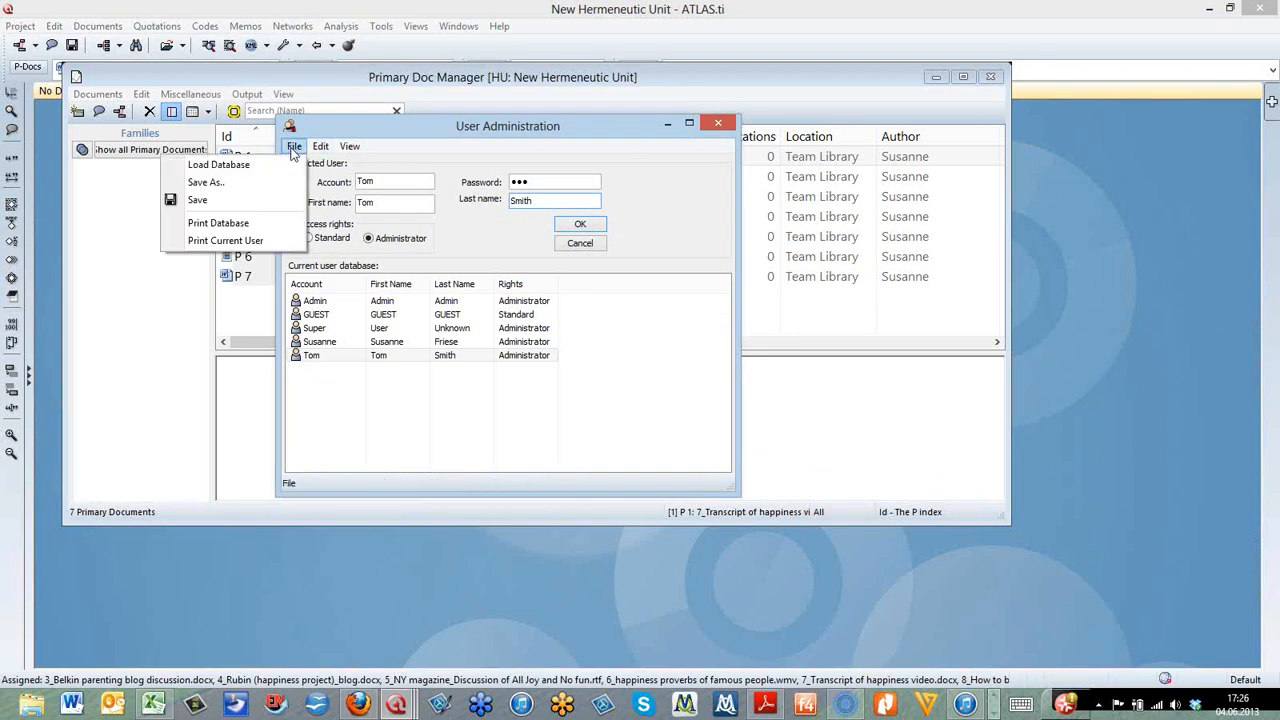
left_click(250, 198)
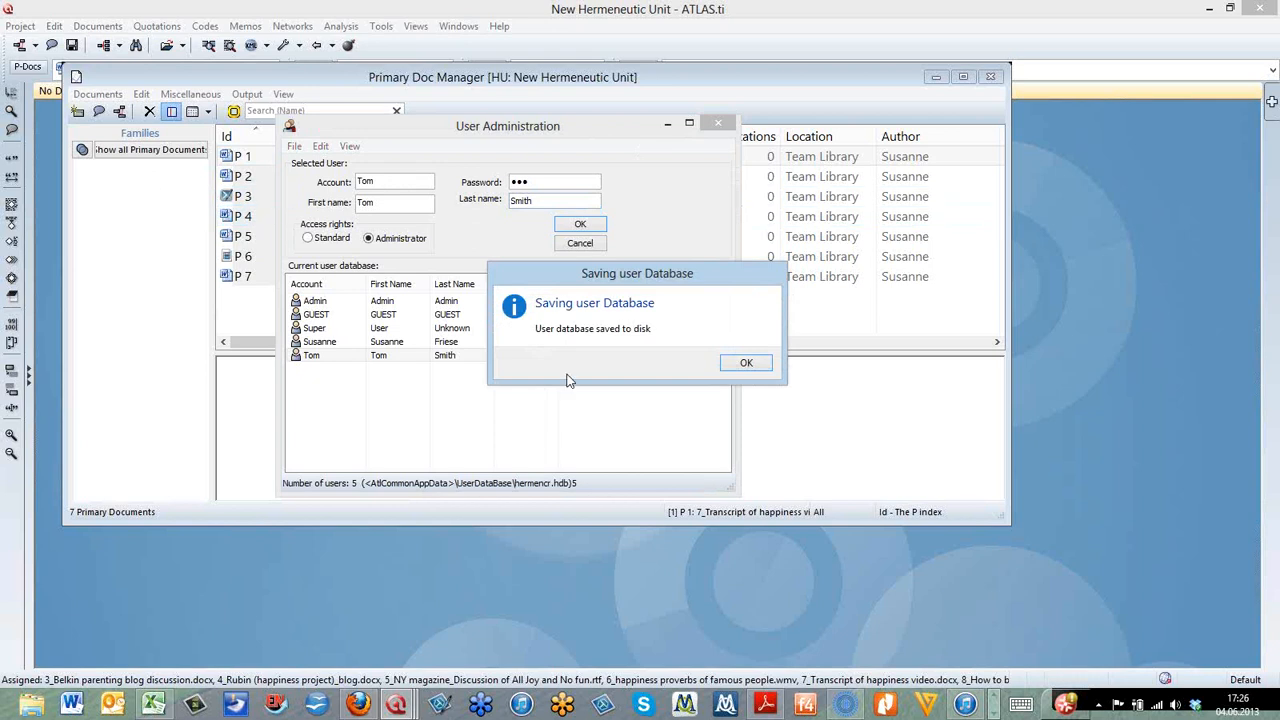
left_click_drag(691, 272, 517, 200)
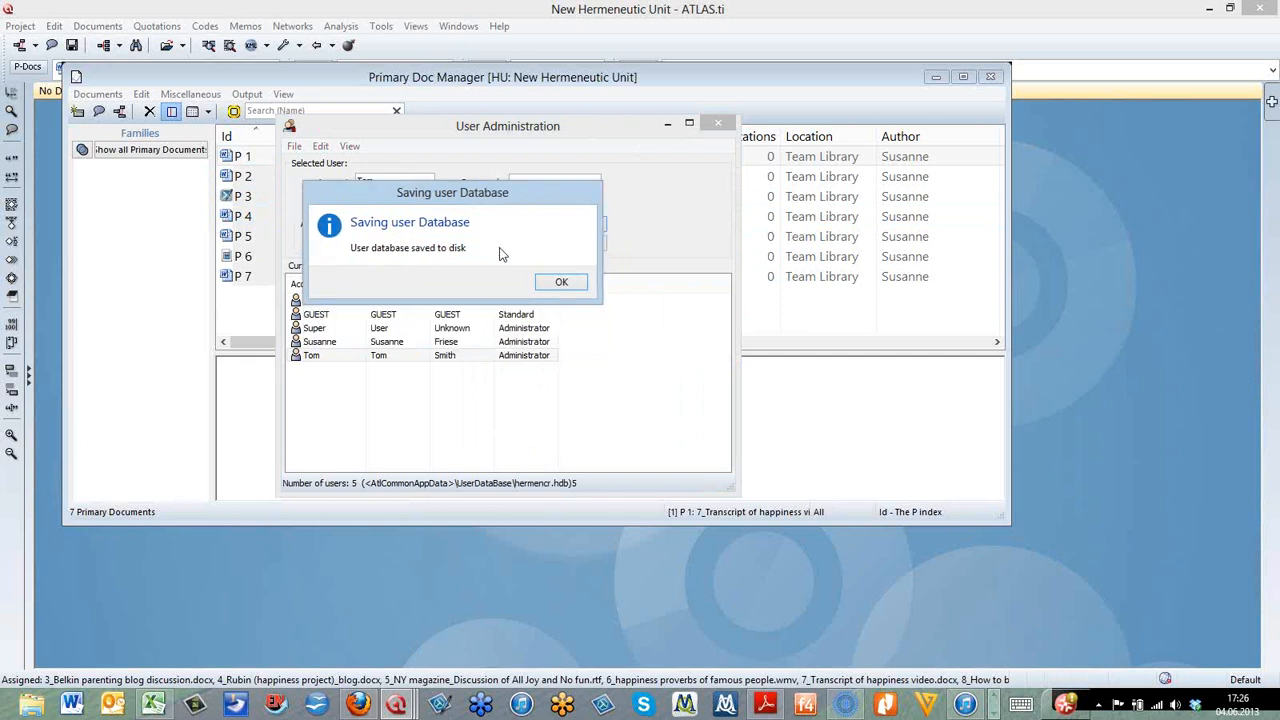
left_click(561, 284)
left_click(561, 284)
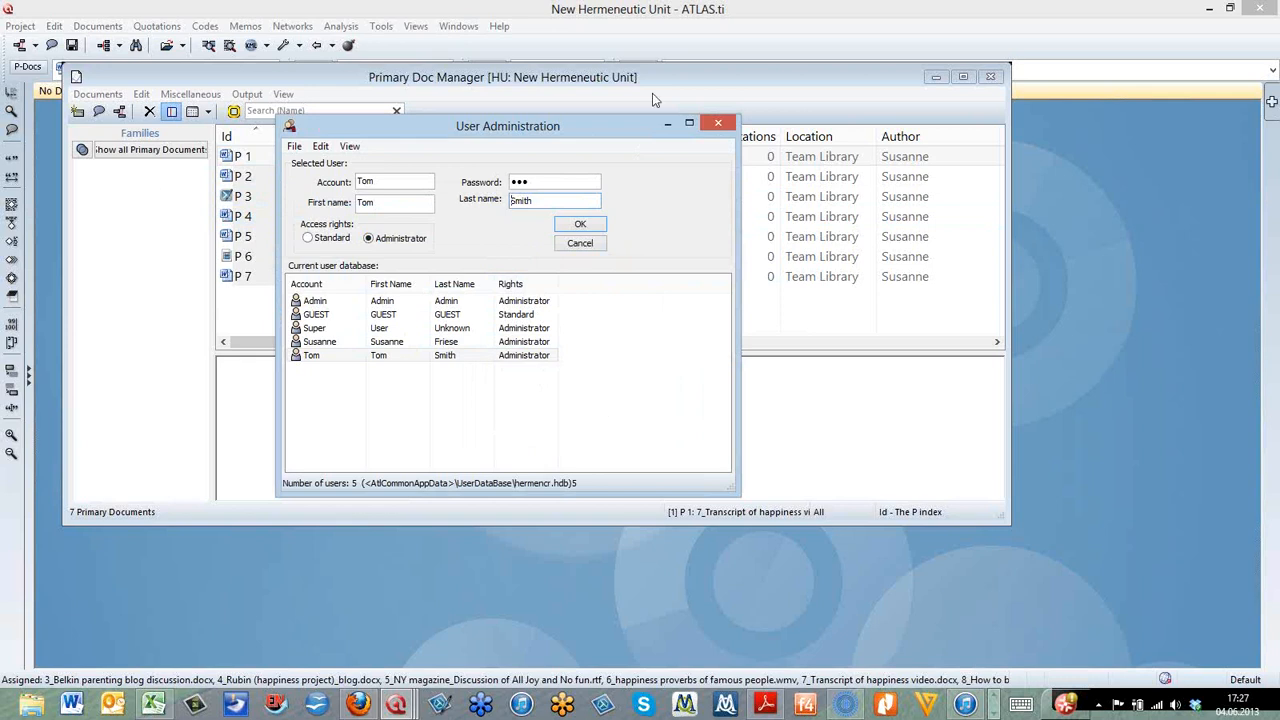
left_click(722, 128)
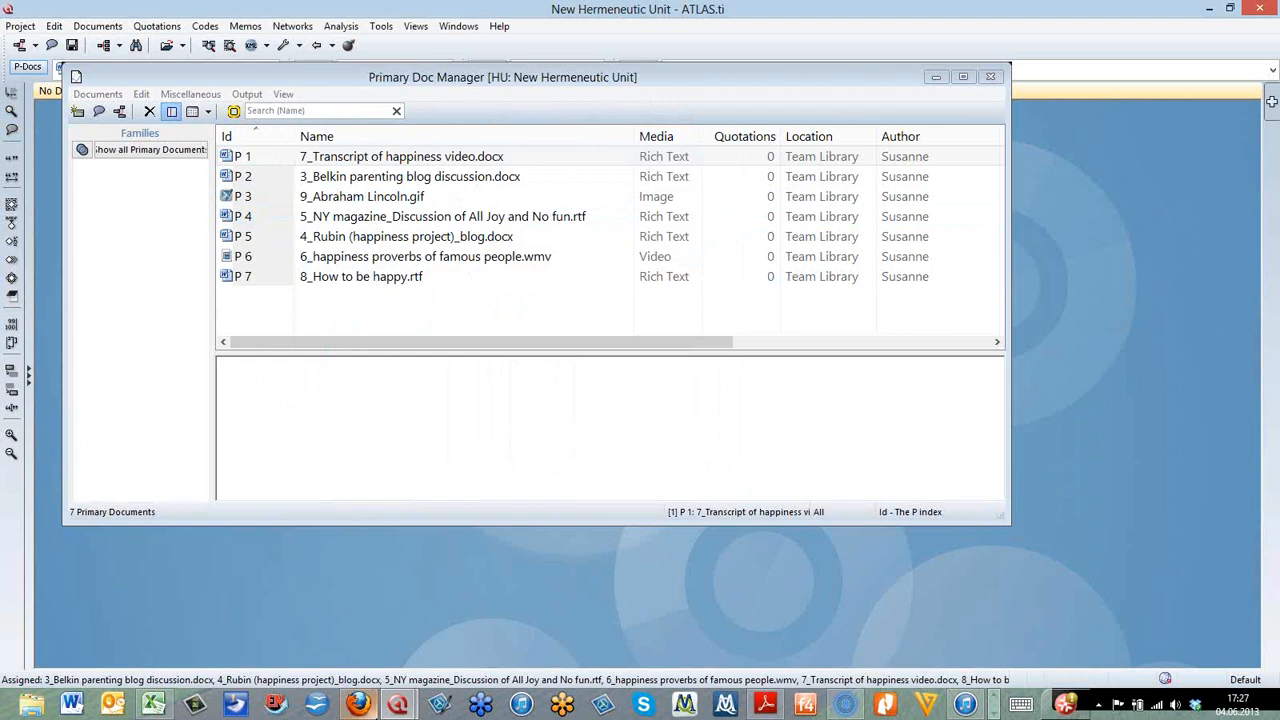
right_click(397, 704)
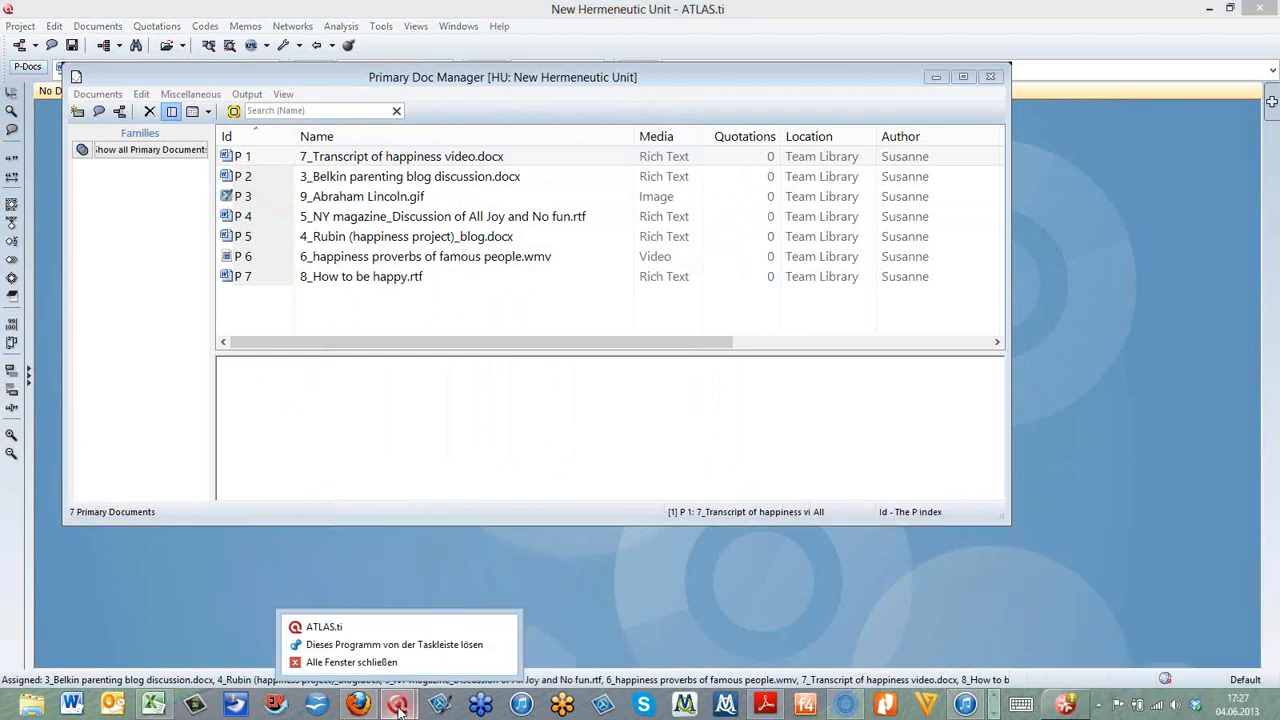
right_click(365, 630)
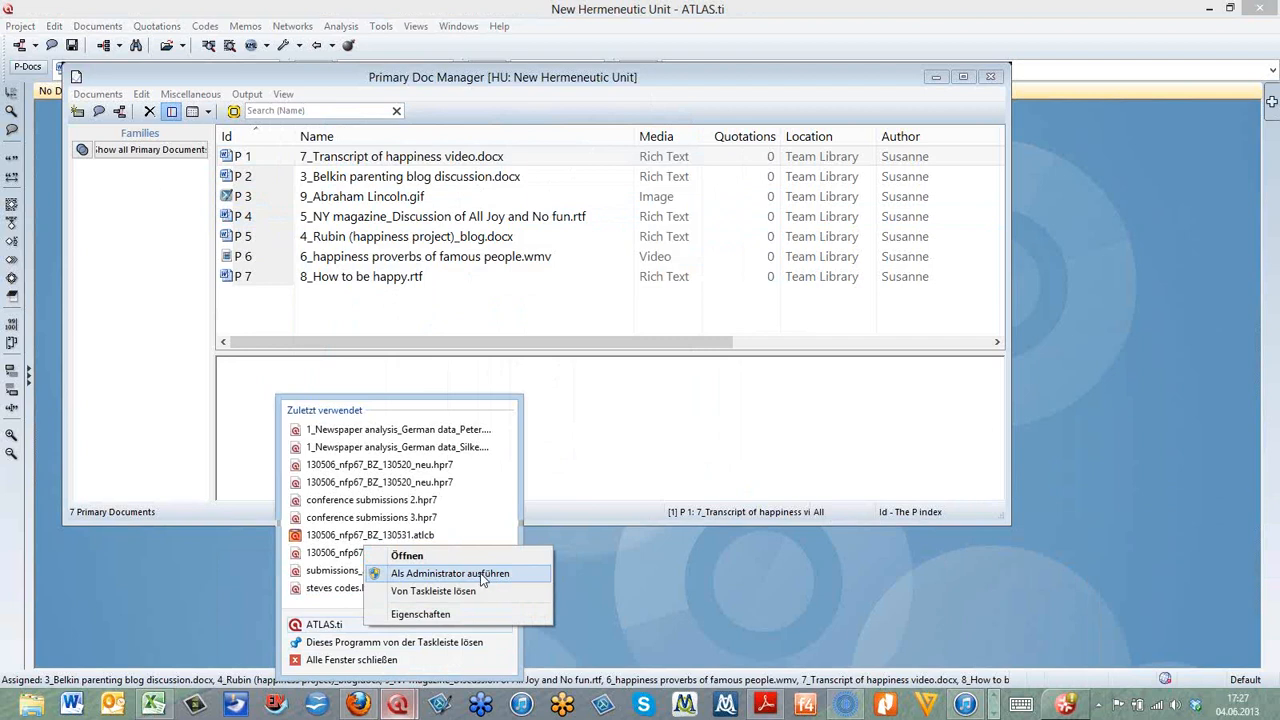
left_click(574, 481)
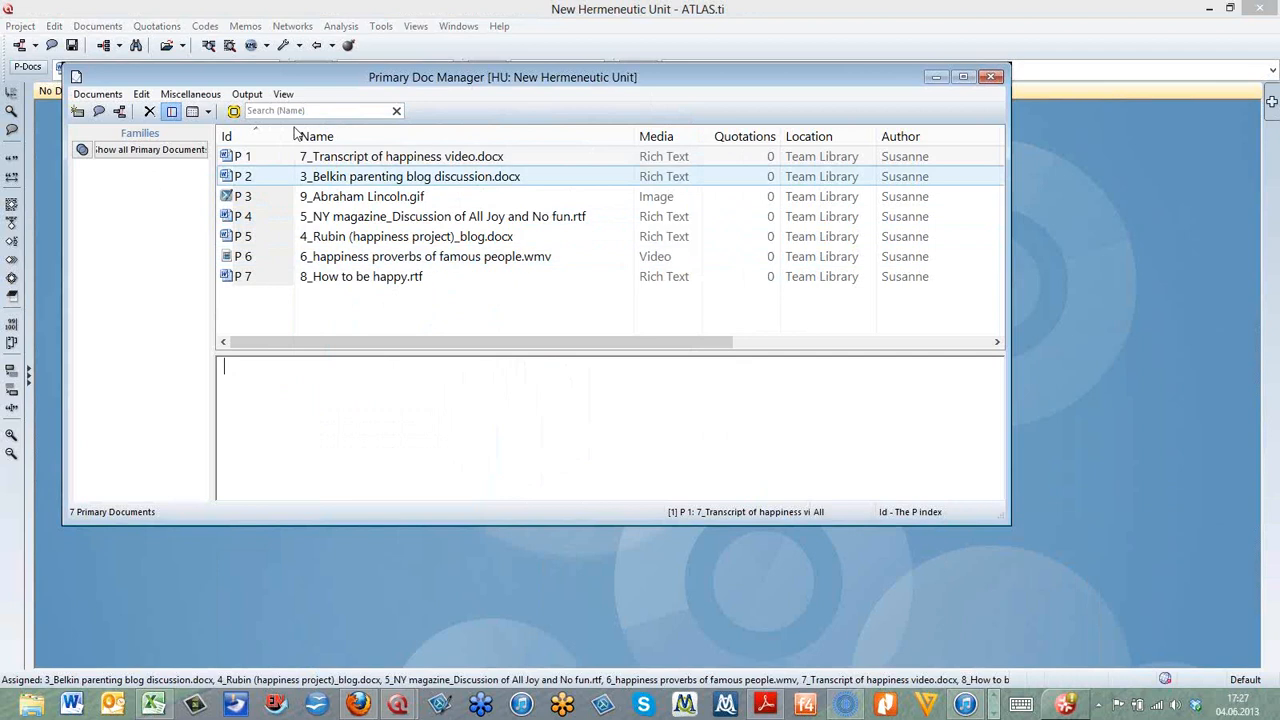
Step: Switch to the newly created user account with Automatic Login turned off, and acknowledge the greeting
left_click(382, 28)
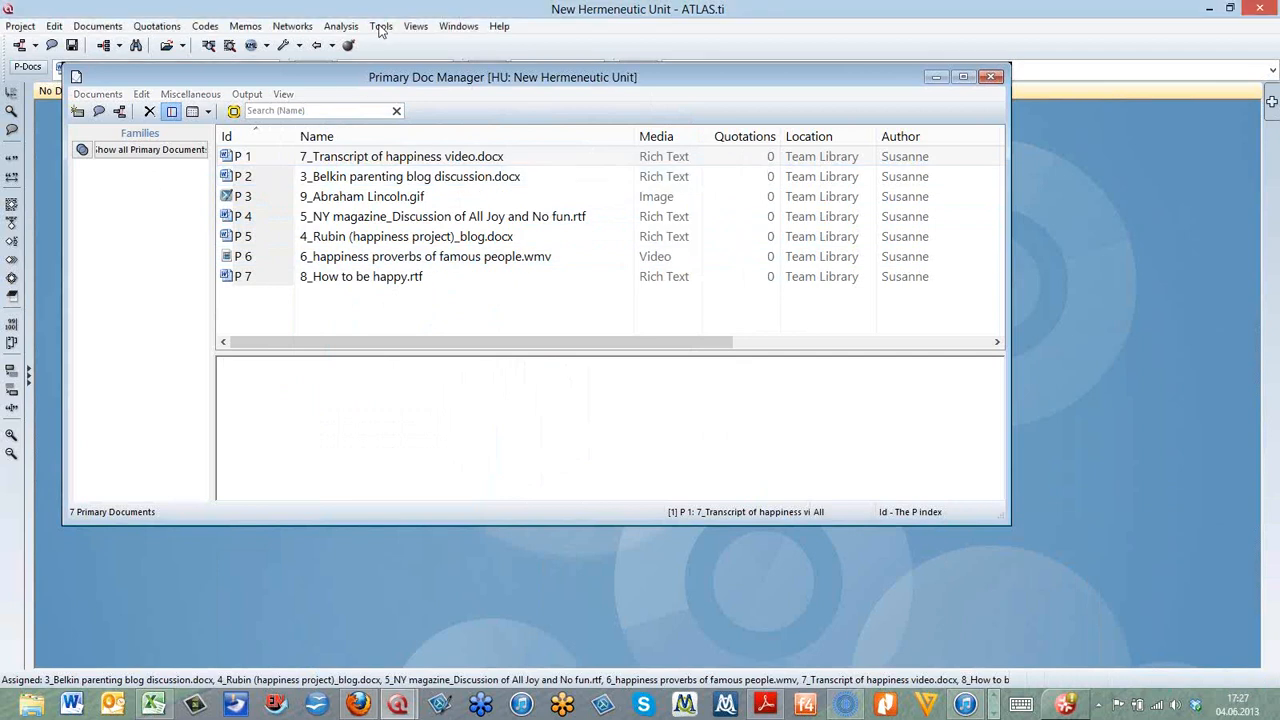
mouse_move(369, 204)
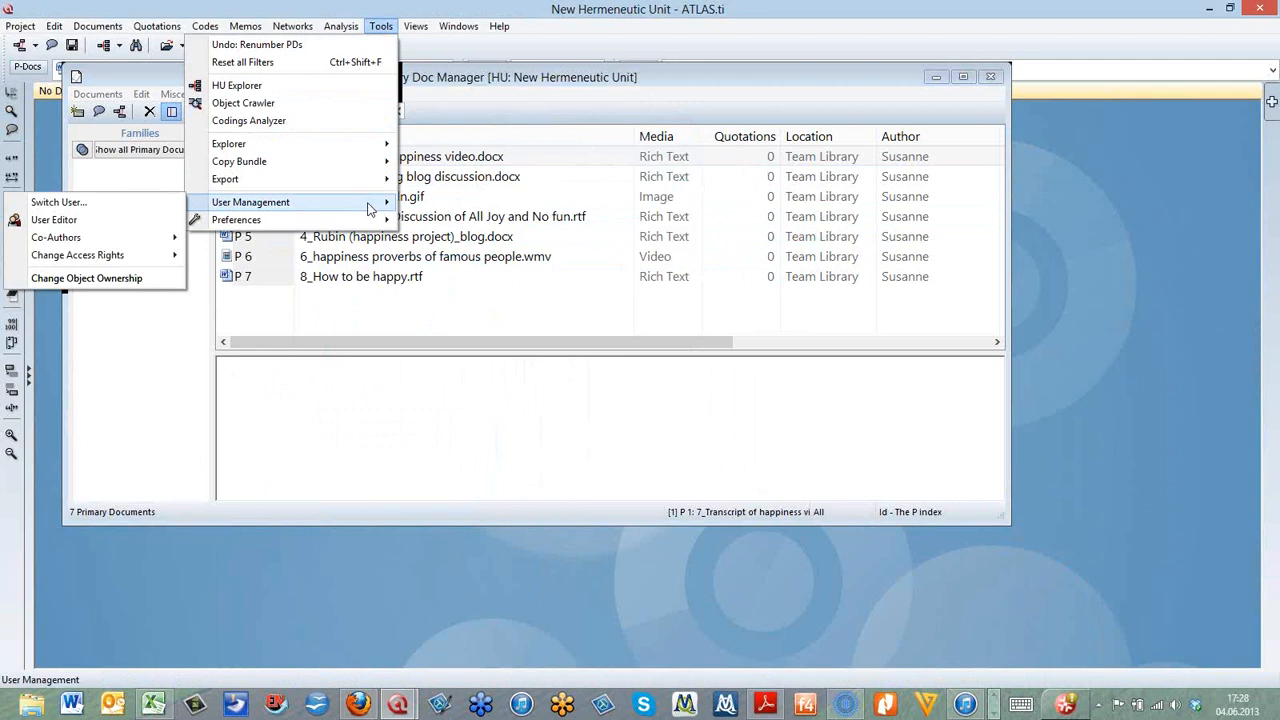
left_click(121, 208)
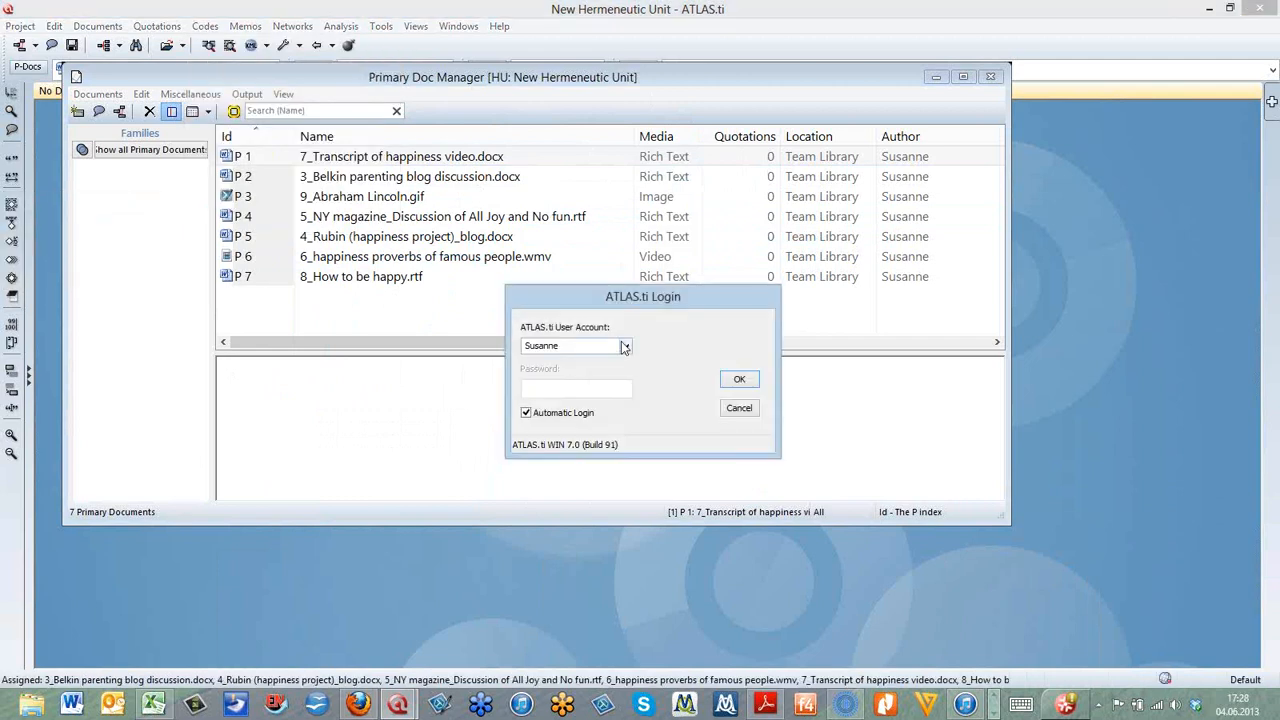
left_click(624, 346)
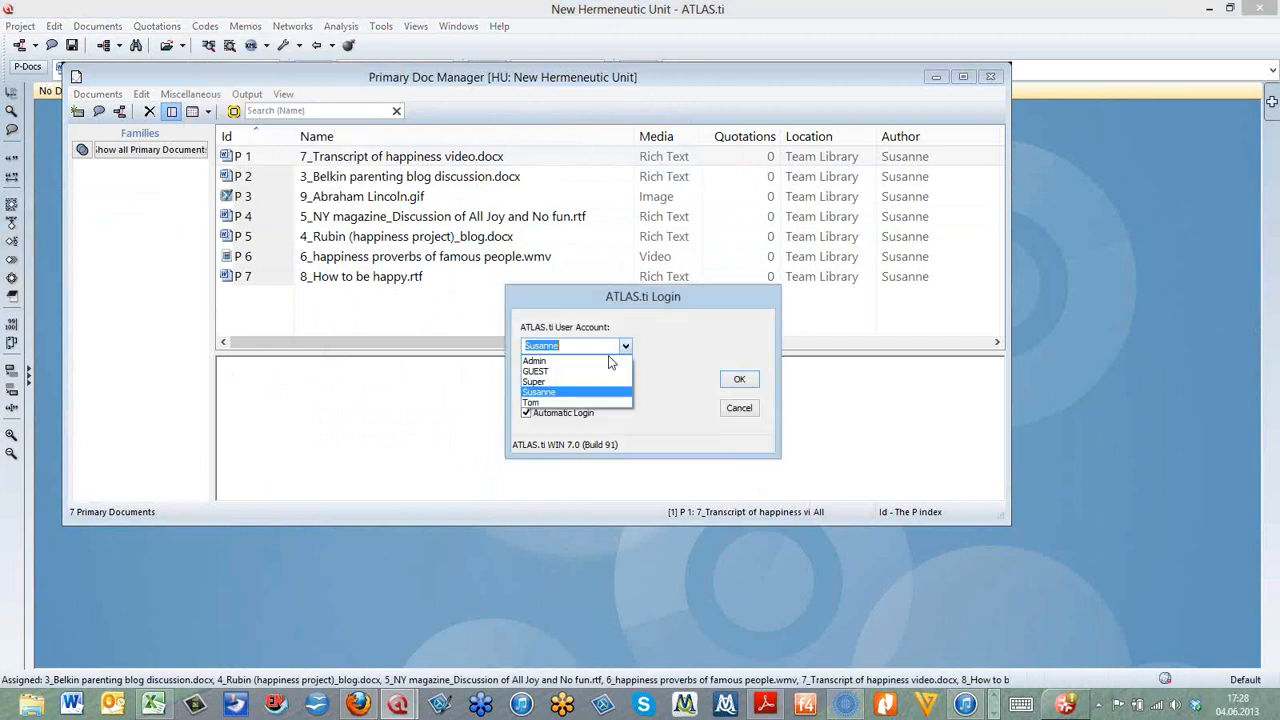
left_click(561, 405)
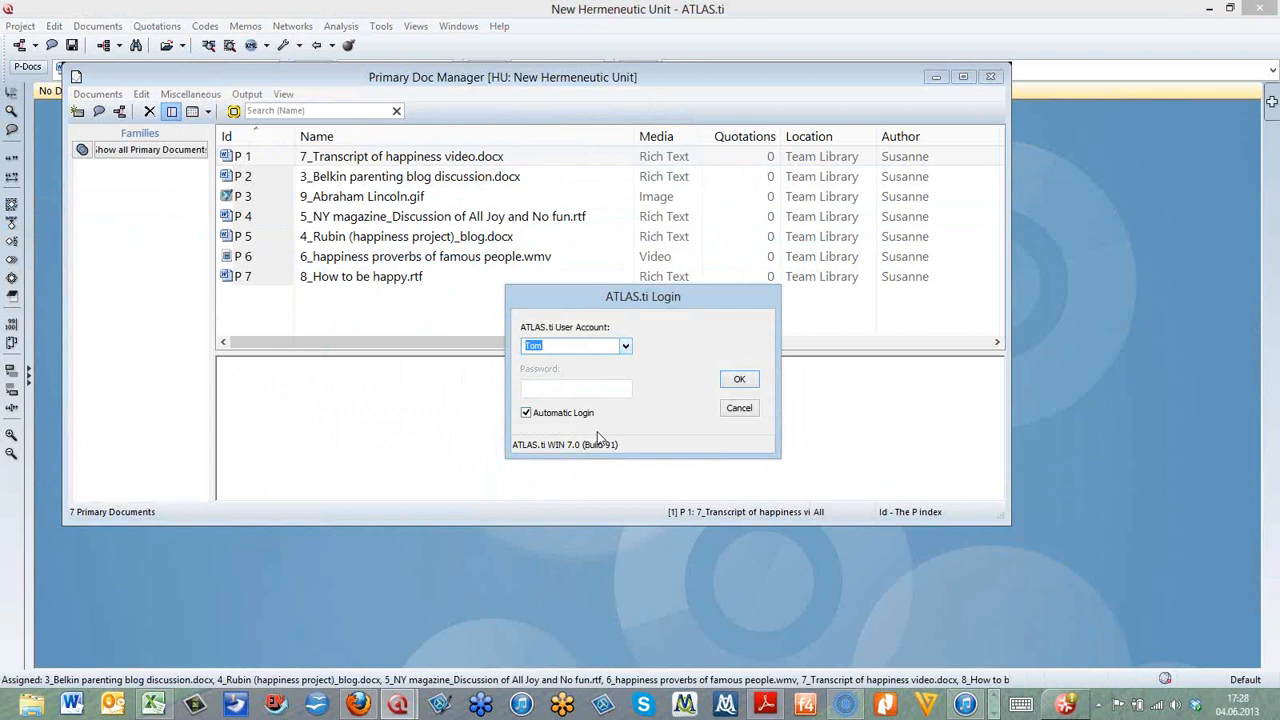
left_click(527, 418)
left_click(547, 418)
left_click(547, 418)
left_click(739, 379)
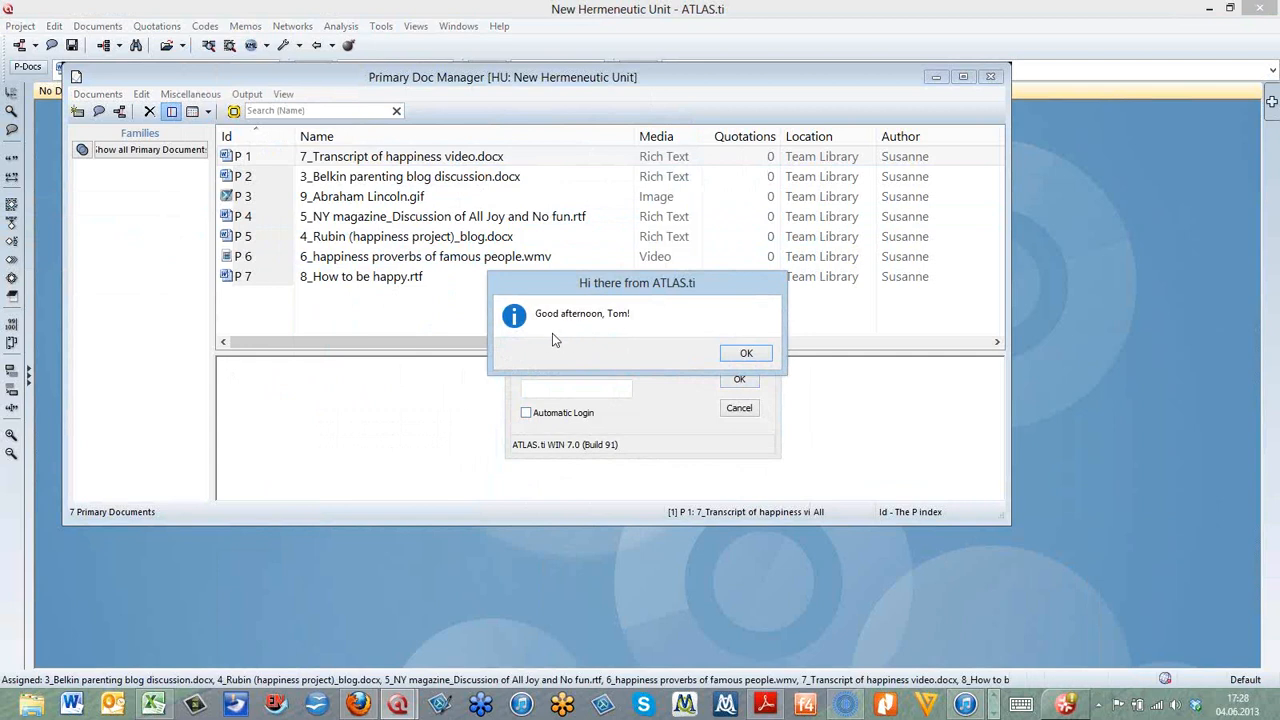
left_click(746, 355)
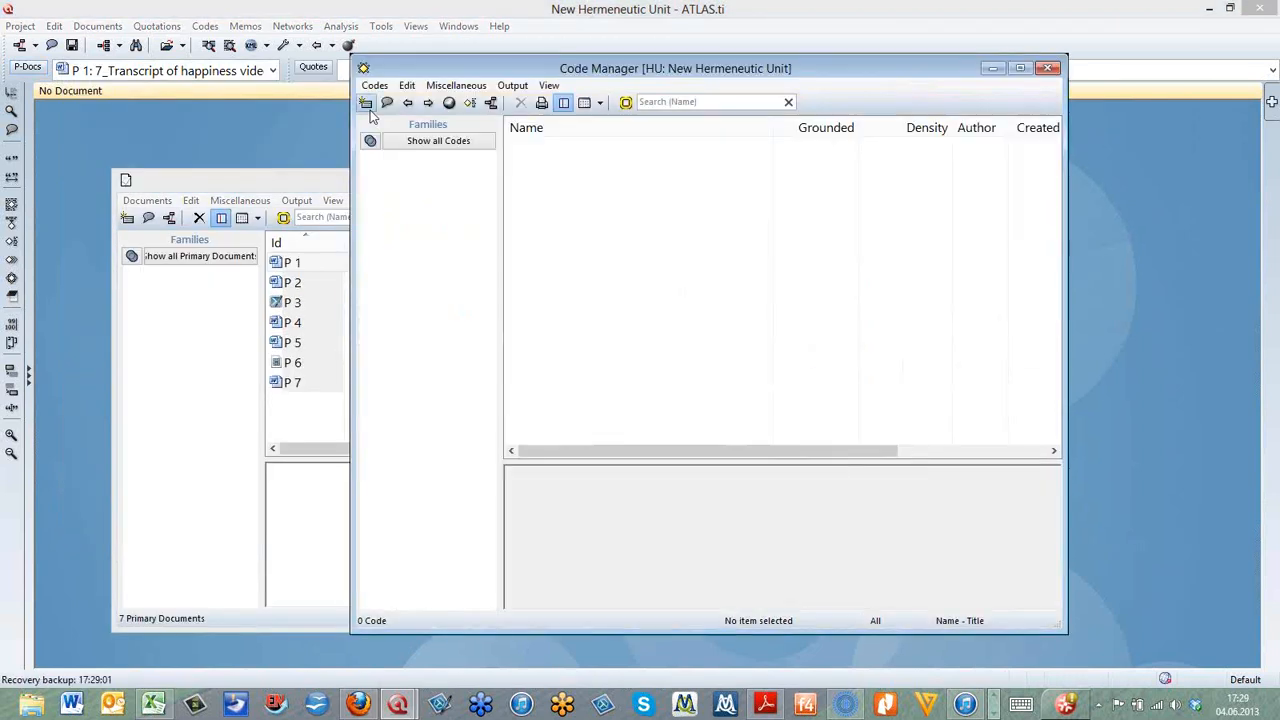
Step: Create a free code named "new code" in the Code Manager, and close both the Code Manager and the Primary Doc Manager
type("new code")
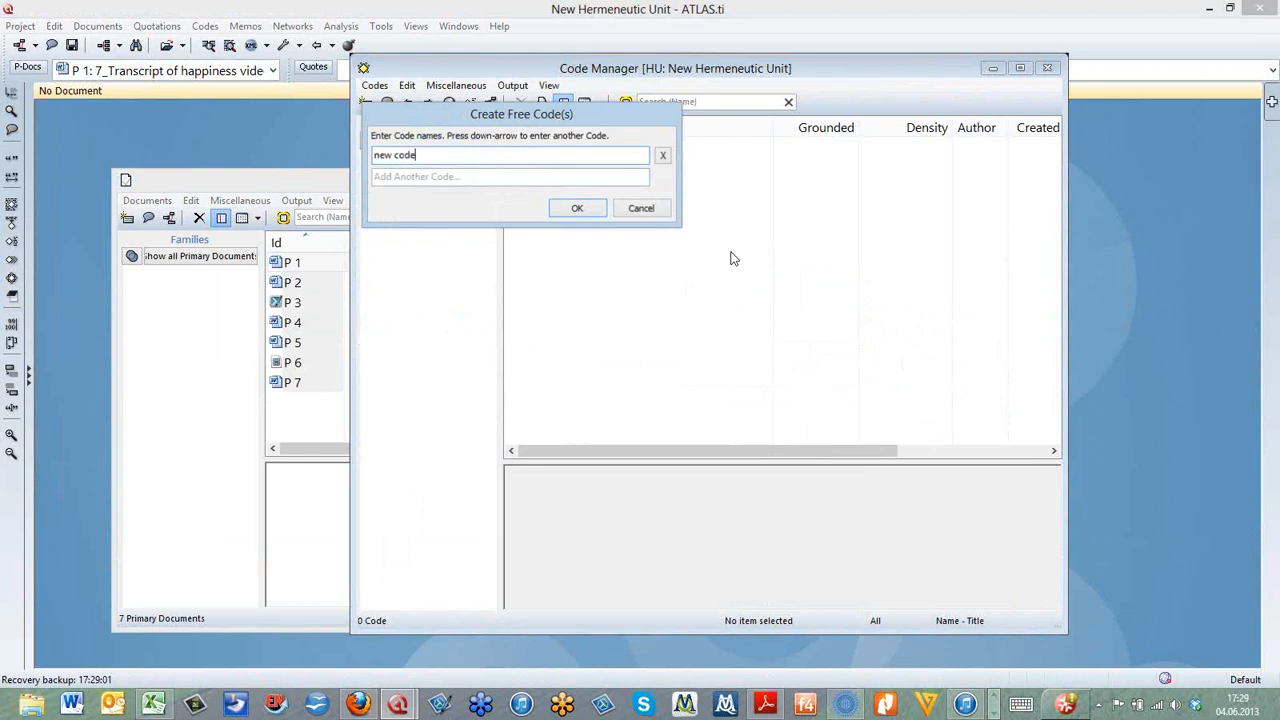
key("Return")
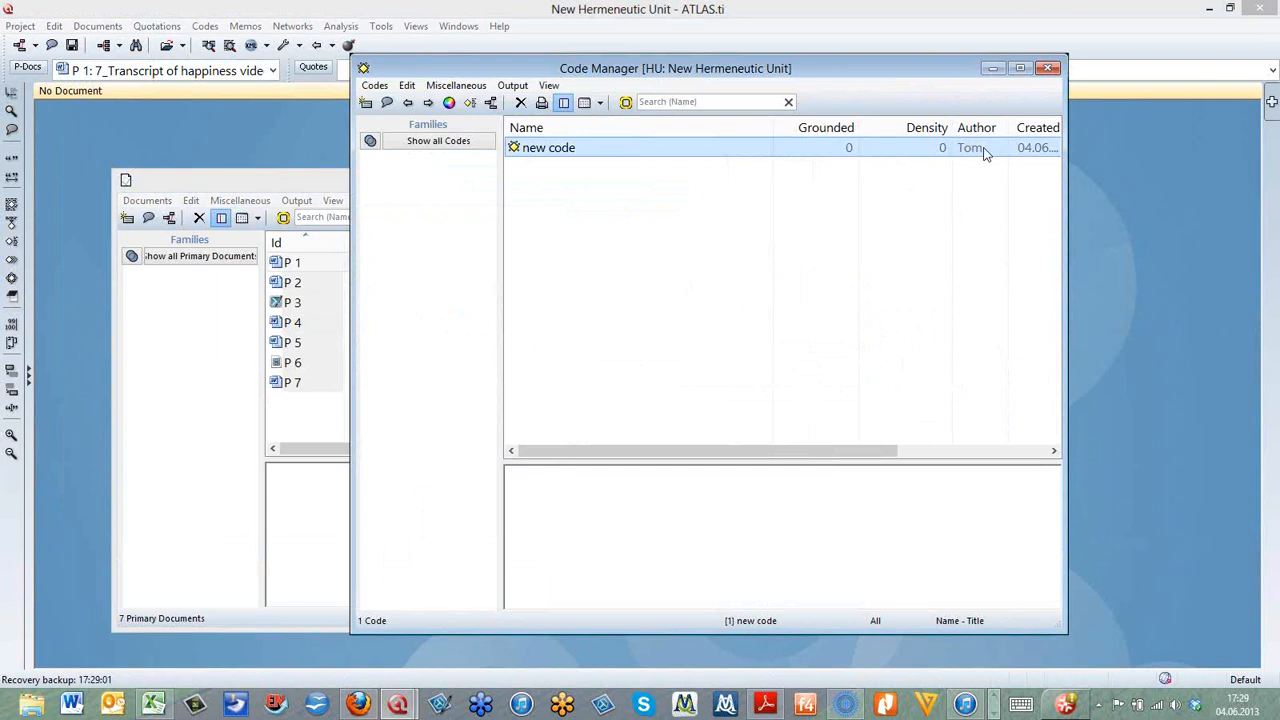
left_click(1048, 67)
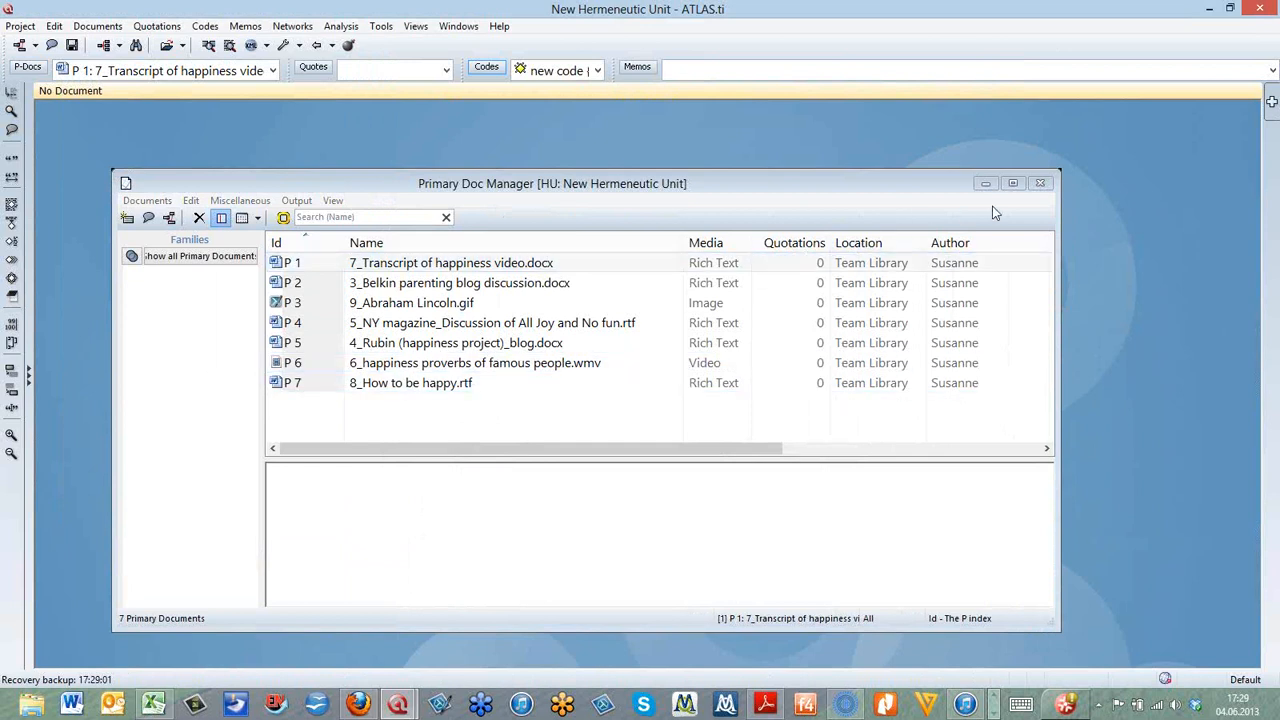
left_click(1041, 184)
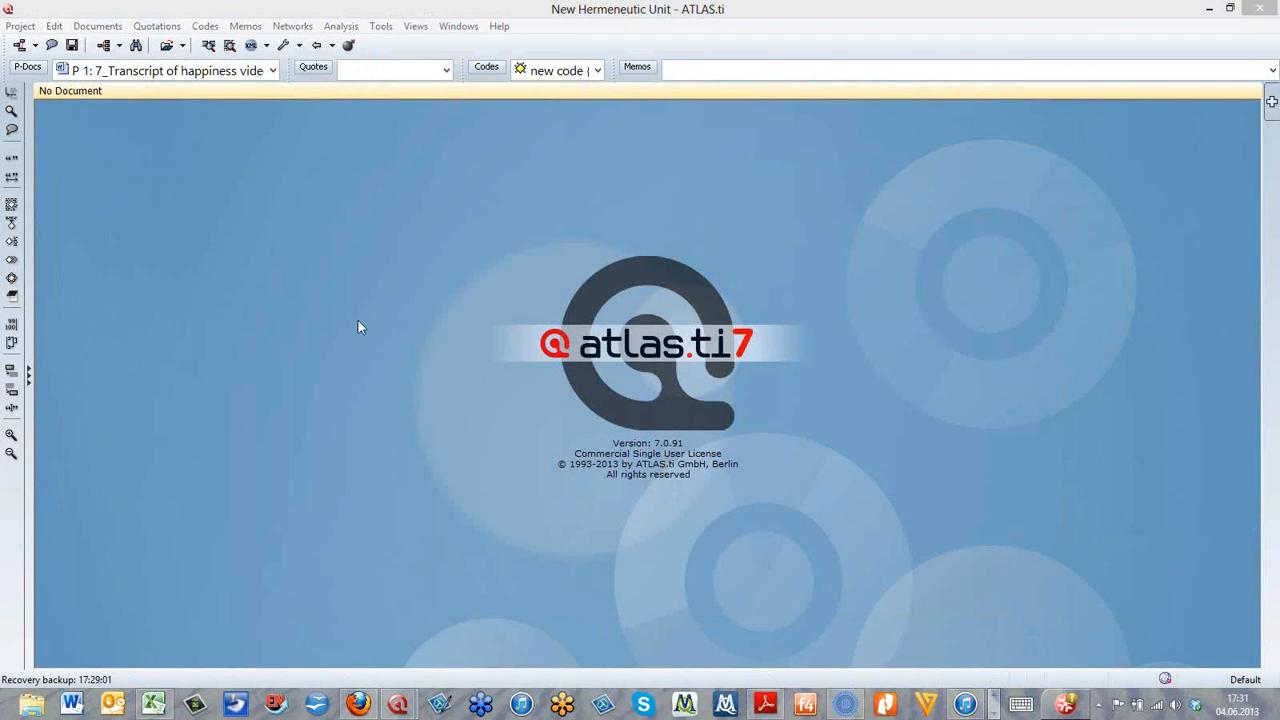
Step: Open the Library Manager, display the Team Library documents and enlarge the window to list more of them
left_click(104, 30)
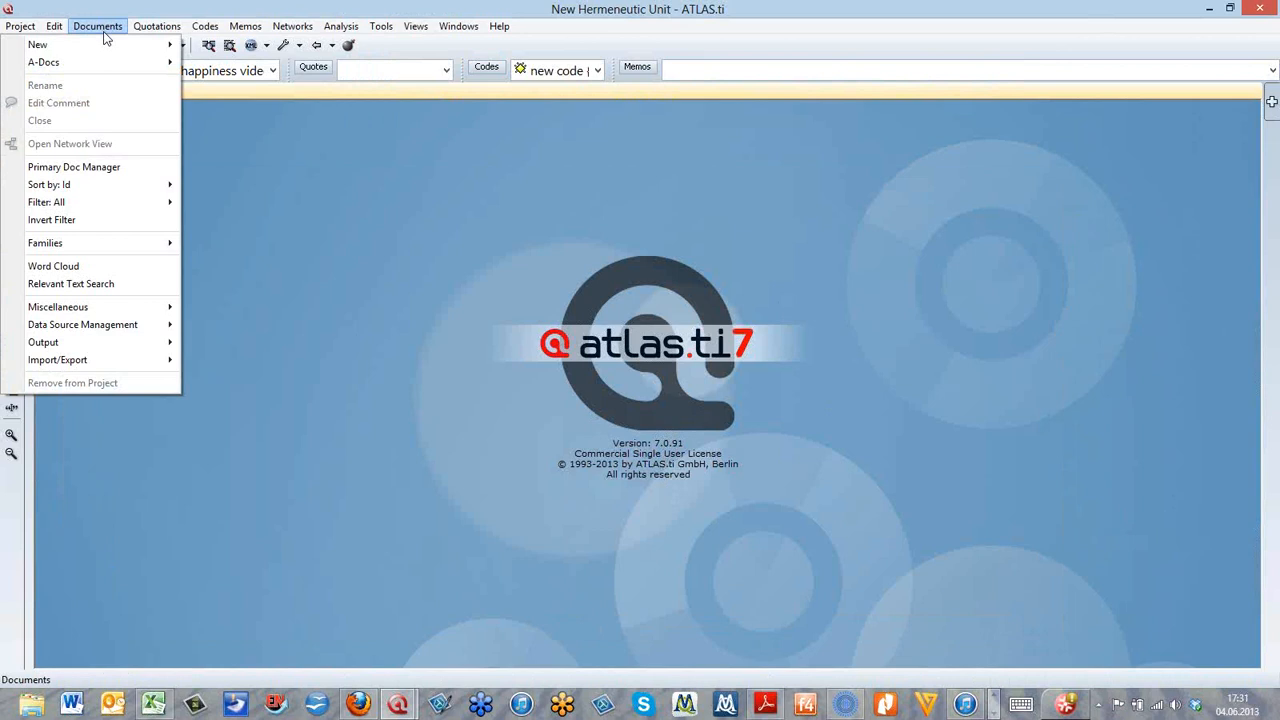
mouse_move(155, 334)
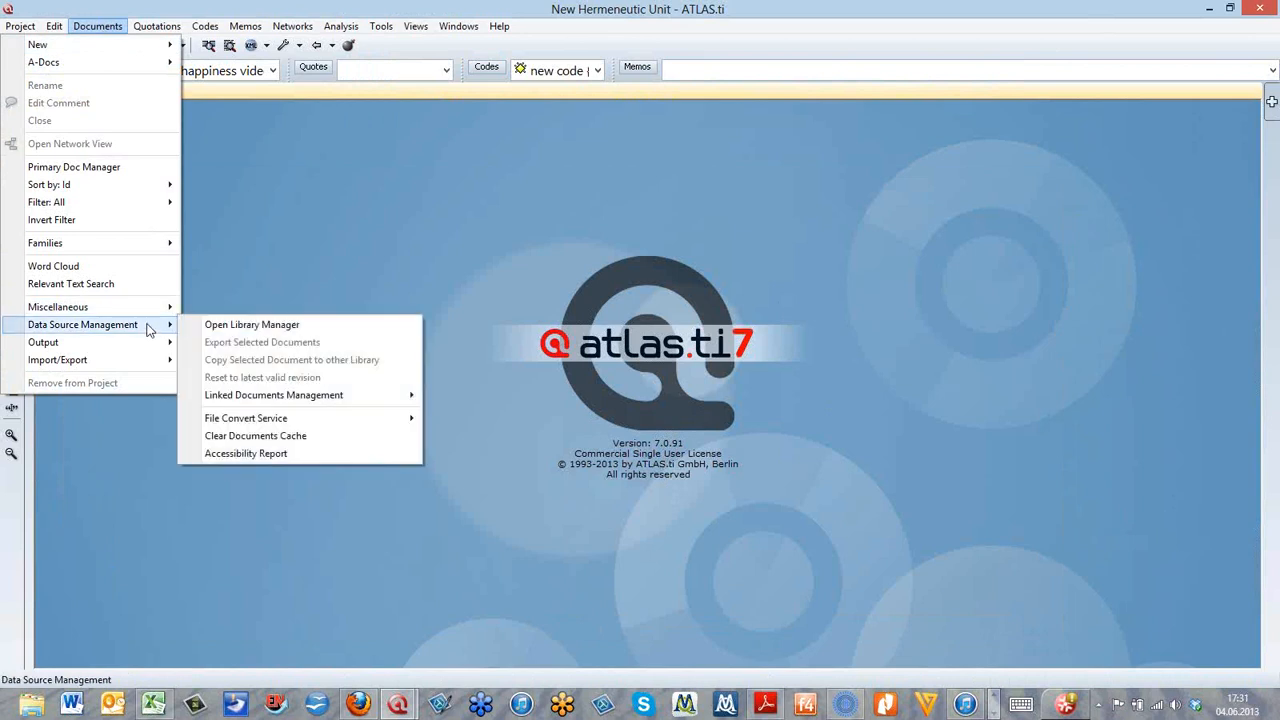
left_click(249, 334)
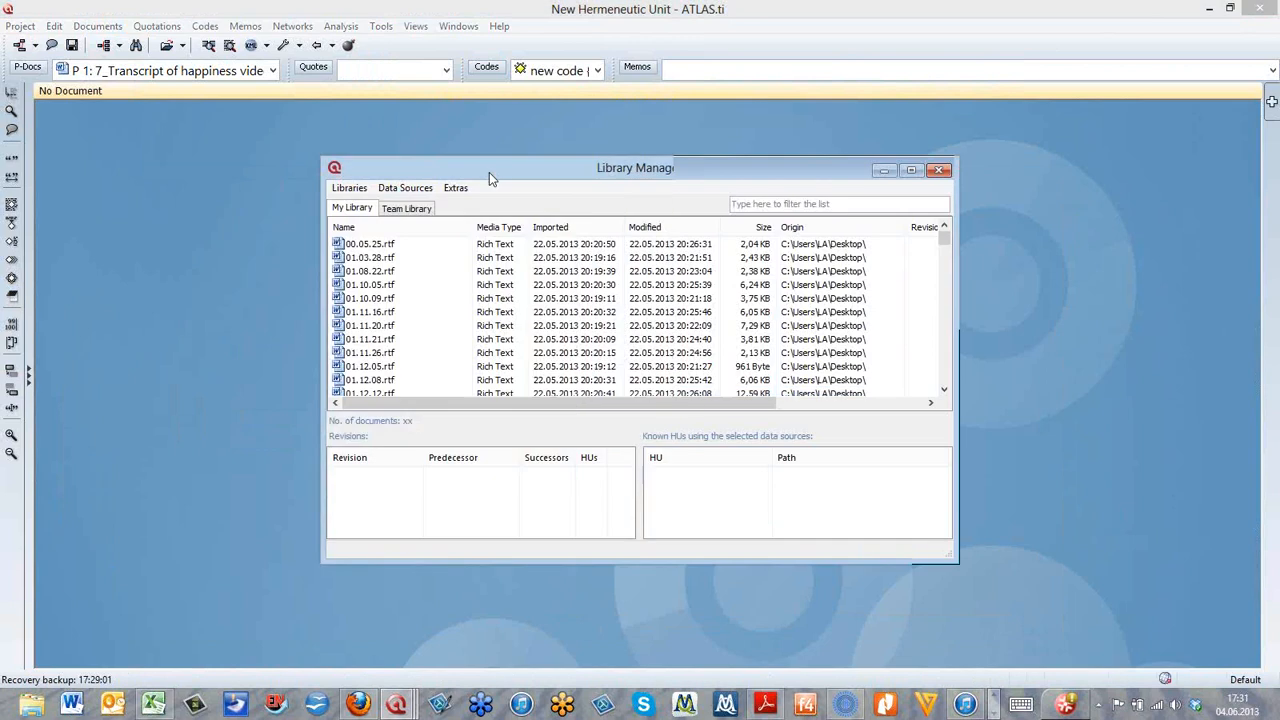
left_click_drag(489, 172, 294, 157)
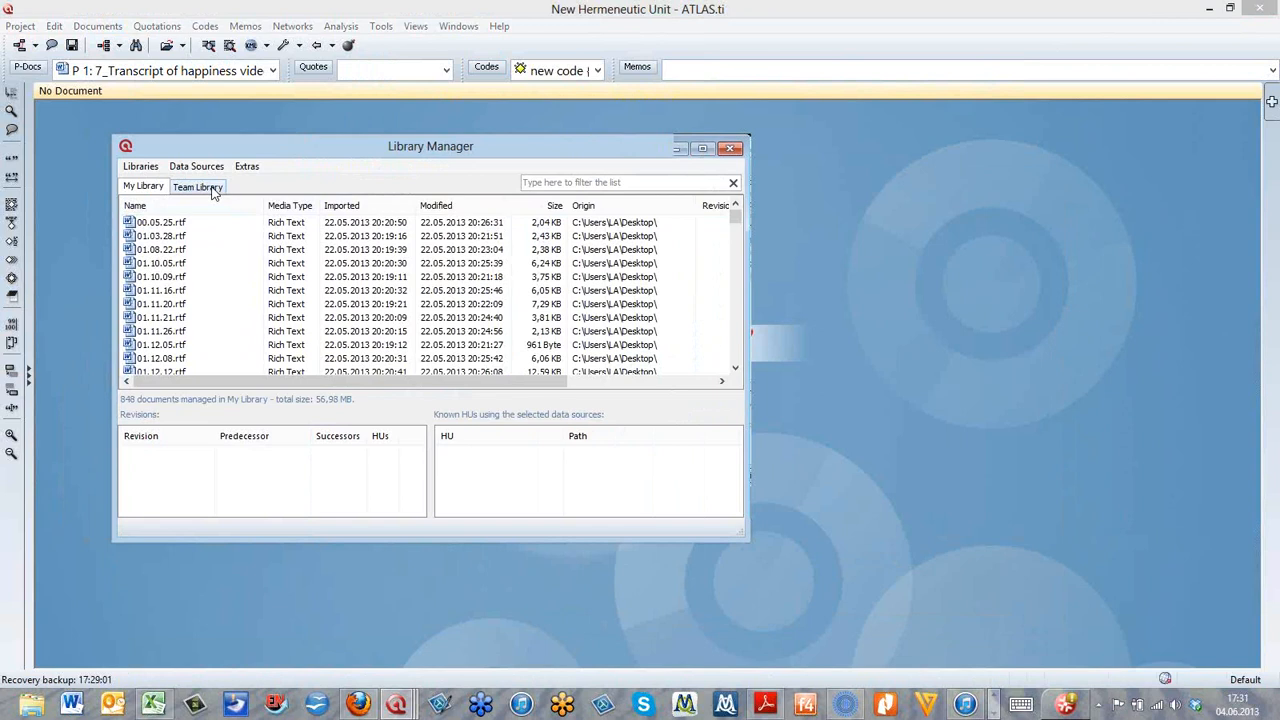
left_click(200, 188)
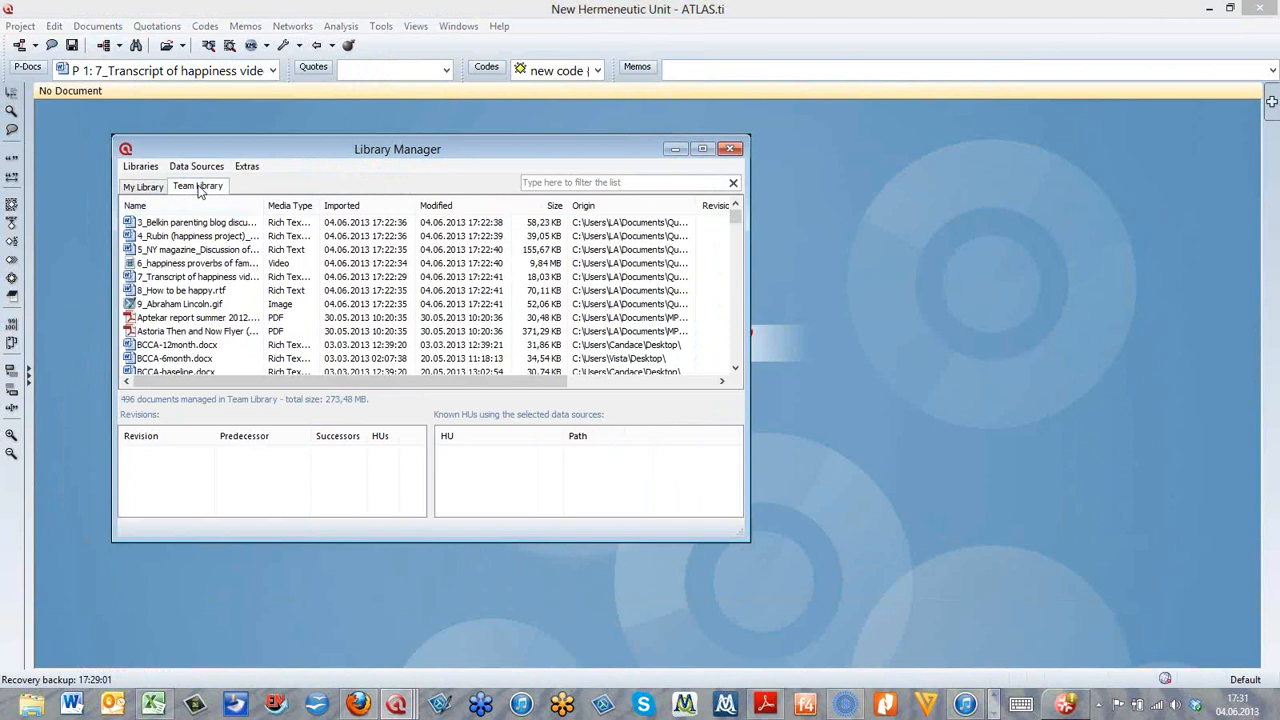
left_click(230, 317)
left_click_drag(294, 541, 289, 578)
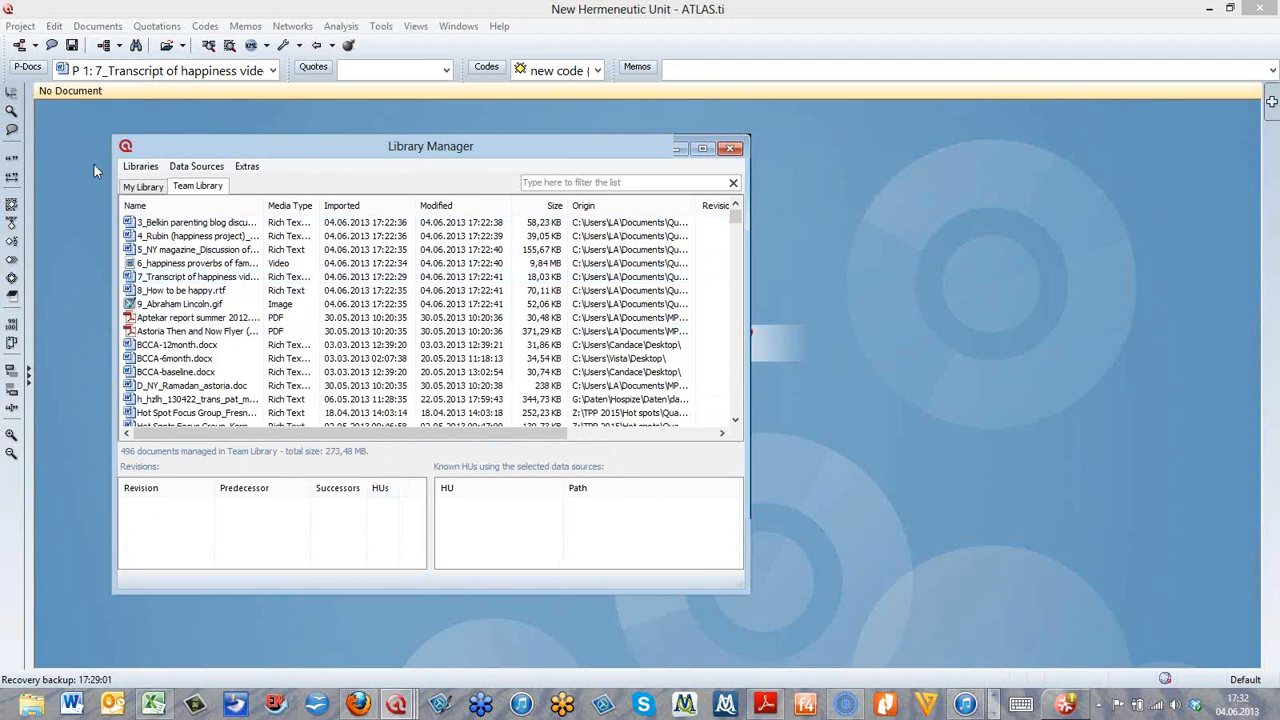
Step: Validate the libraries, repair the catalog items that refer to inaccessible HUs, and close the repair dialog
left_click(140, 167)
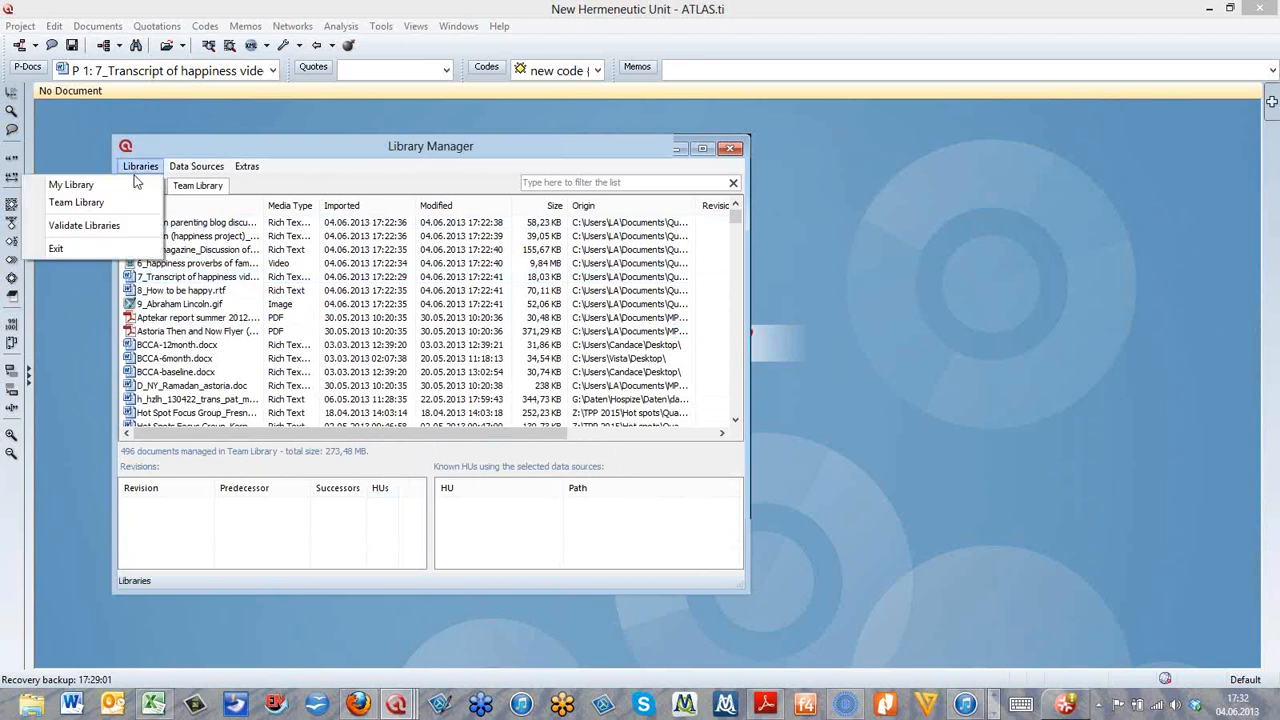
left_click(113, 227)
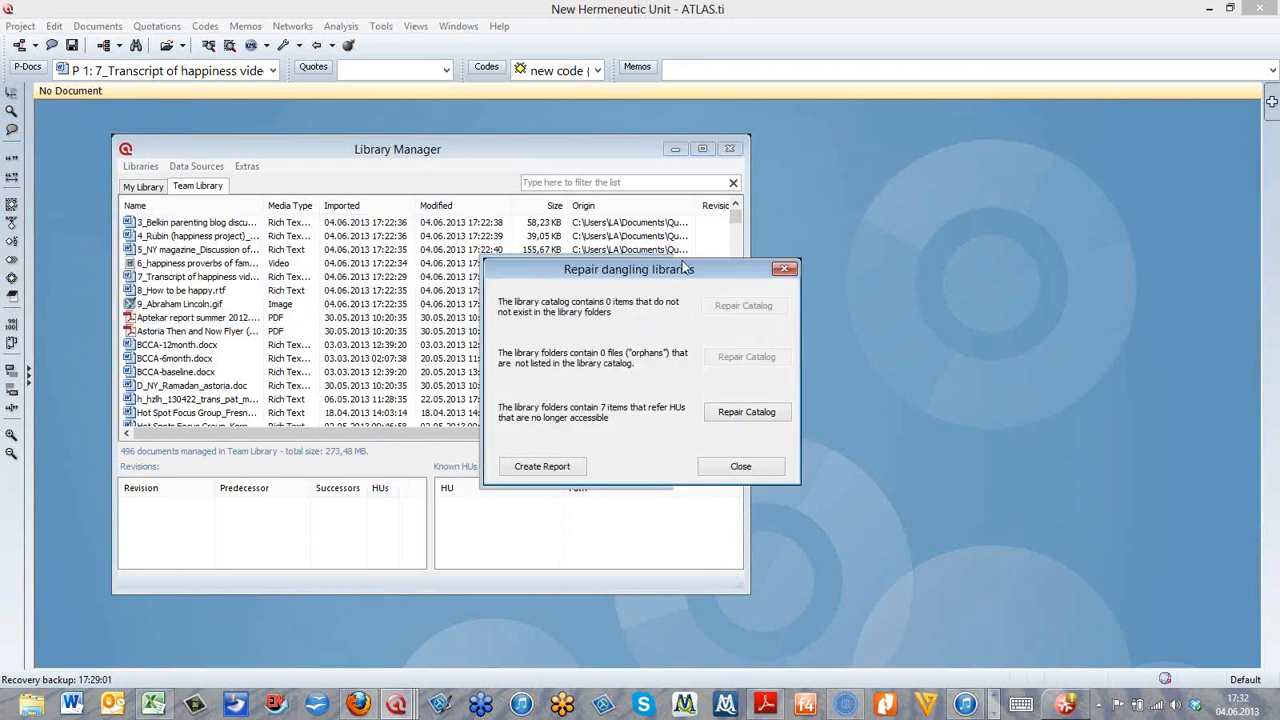
left_click_drag(684, 268, 397, 260)
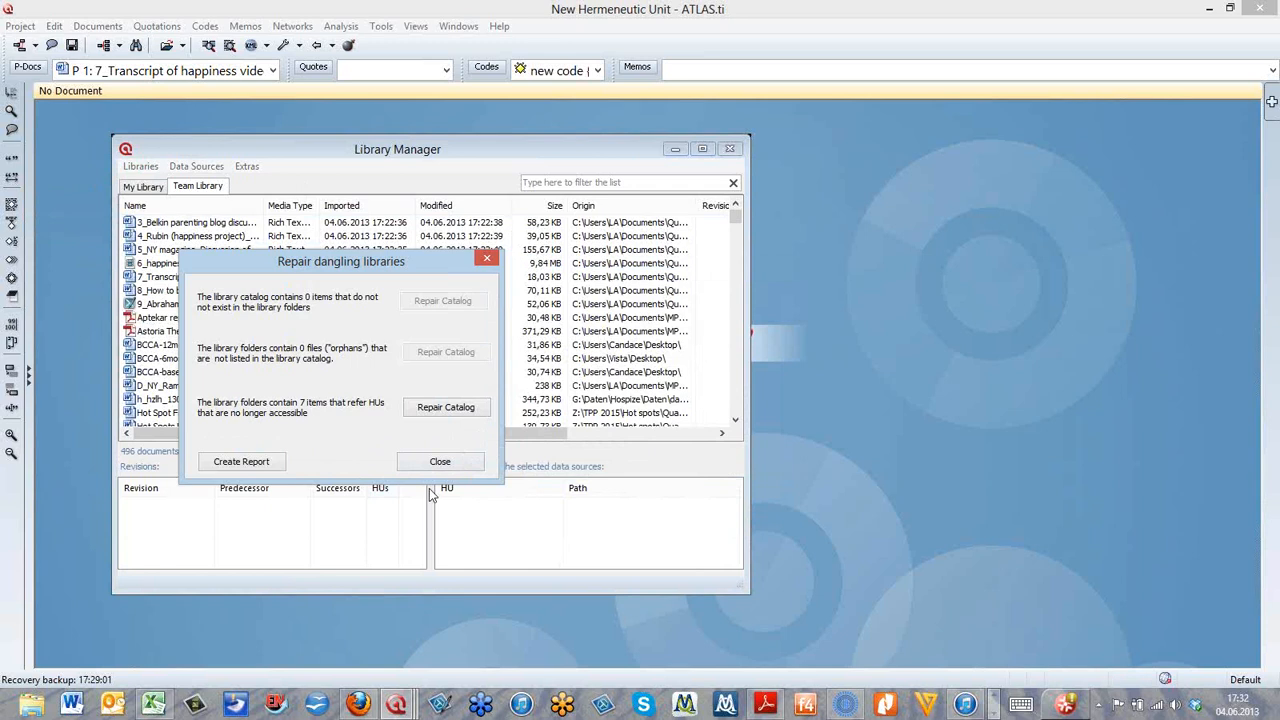
left_click(428, 407)
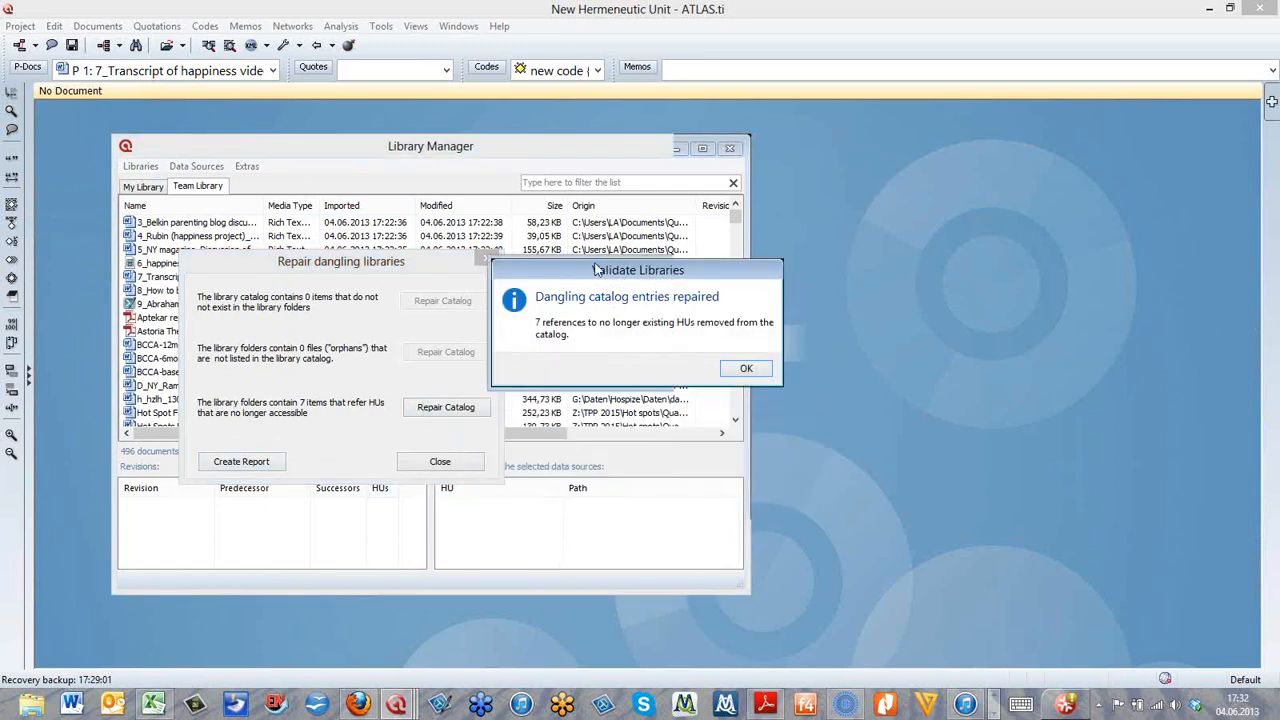
left_click_drag(597, 268, 340, 290)
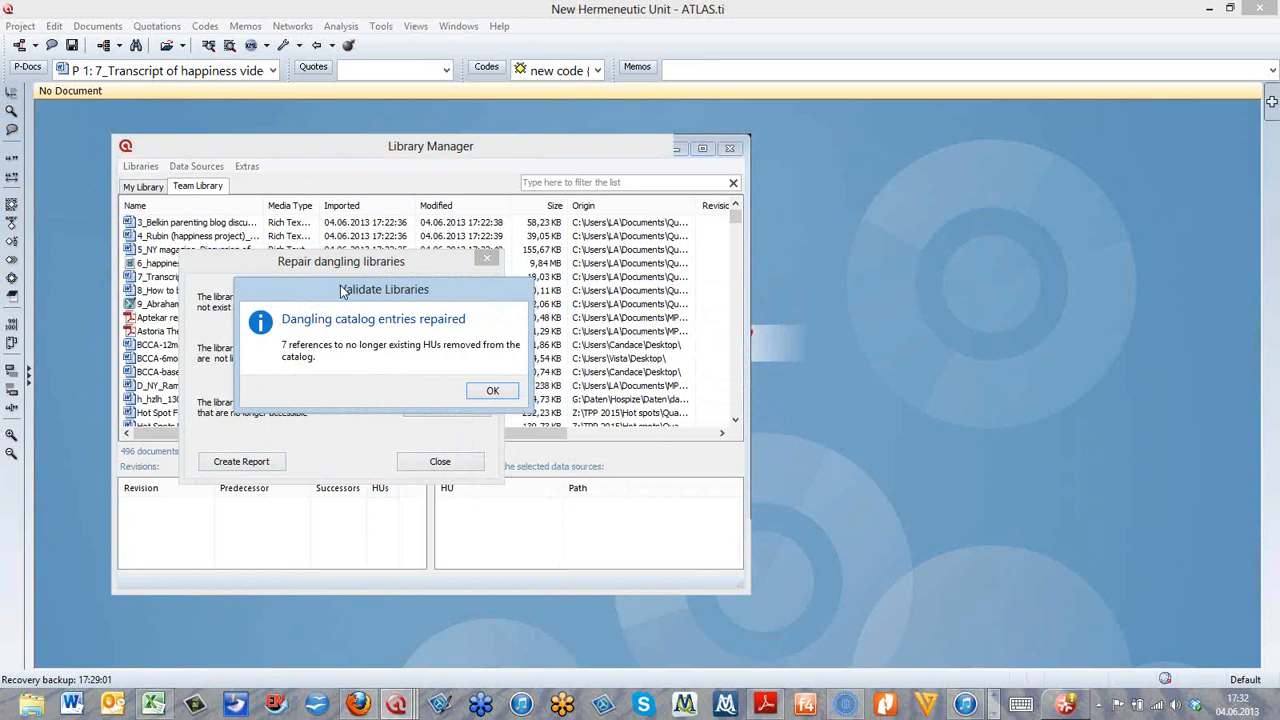
left_click(492, 391)
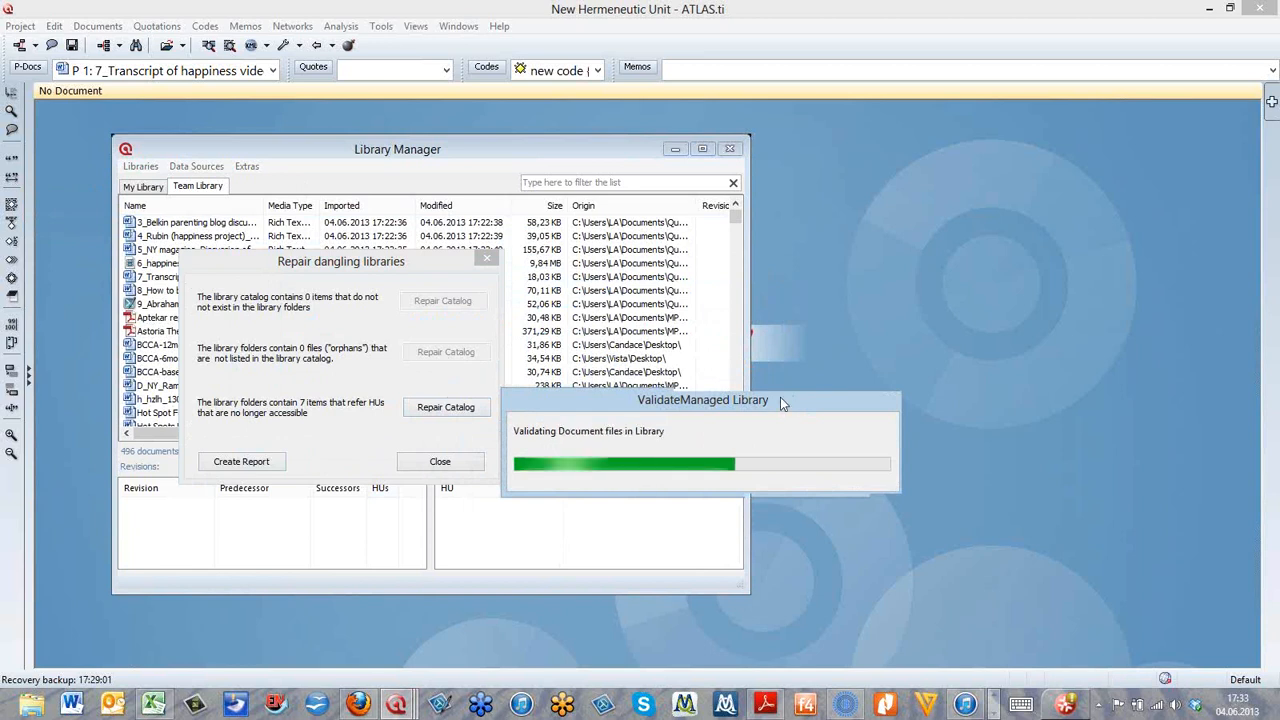
left_click(453, 462)
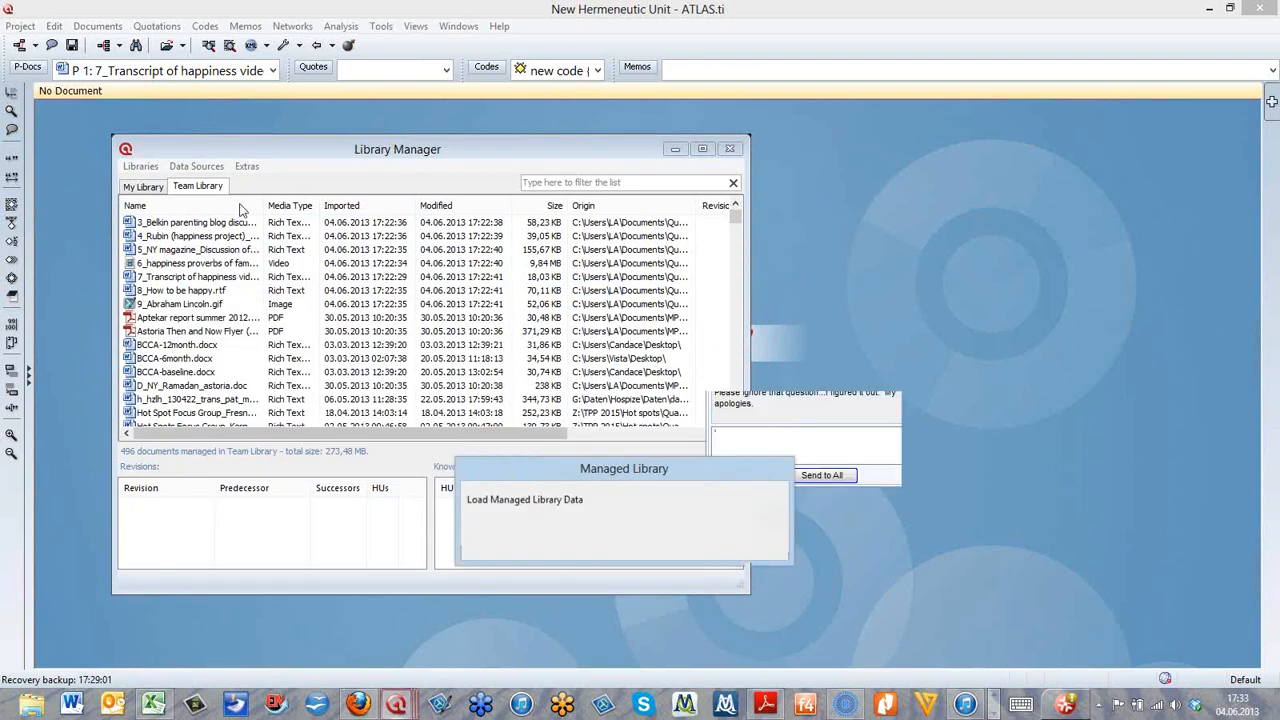
Step: Run Manage Library Location with the existing My Library and Team Library paths kept, and acknowledge the completion notice
left_click(247, 166)
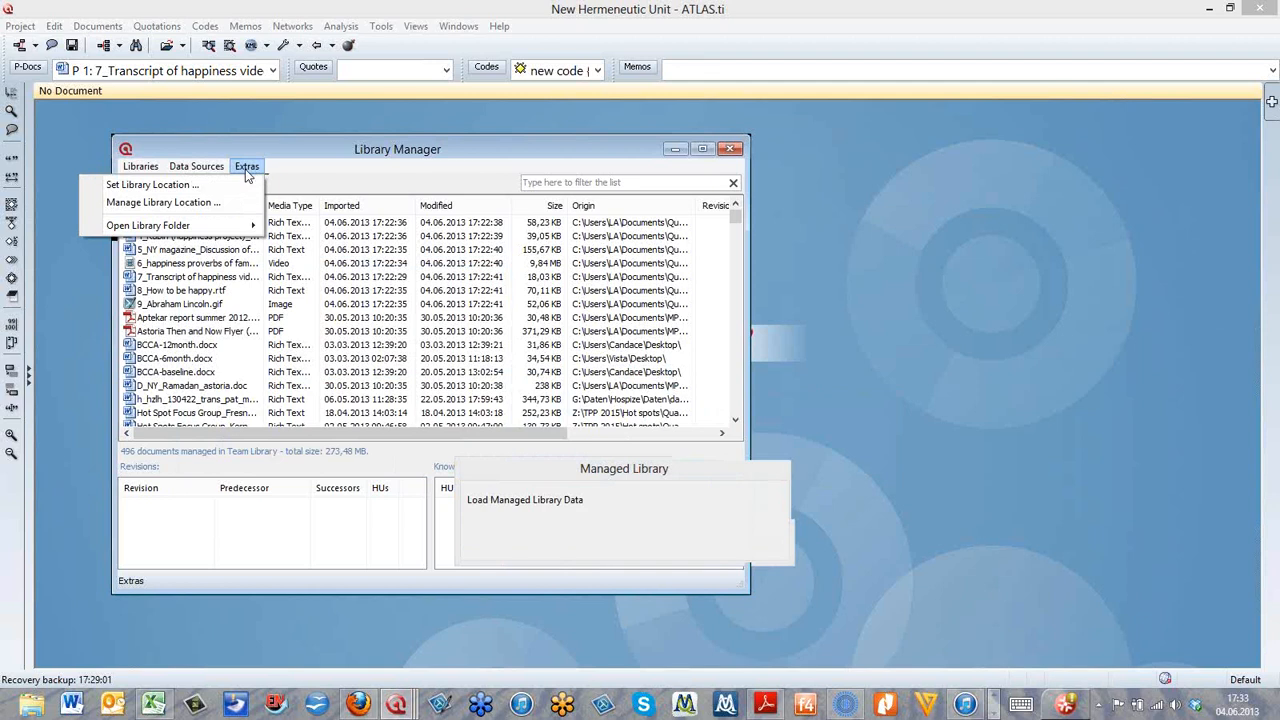
left_click(198, 203)
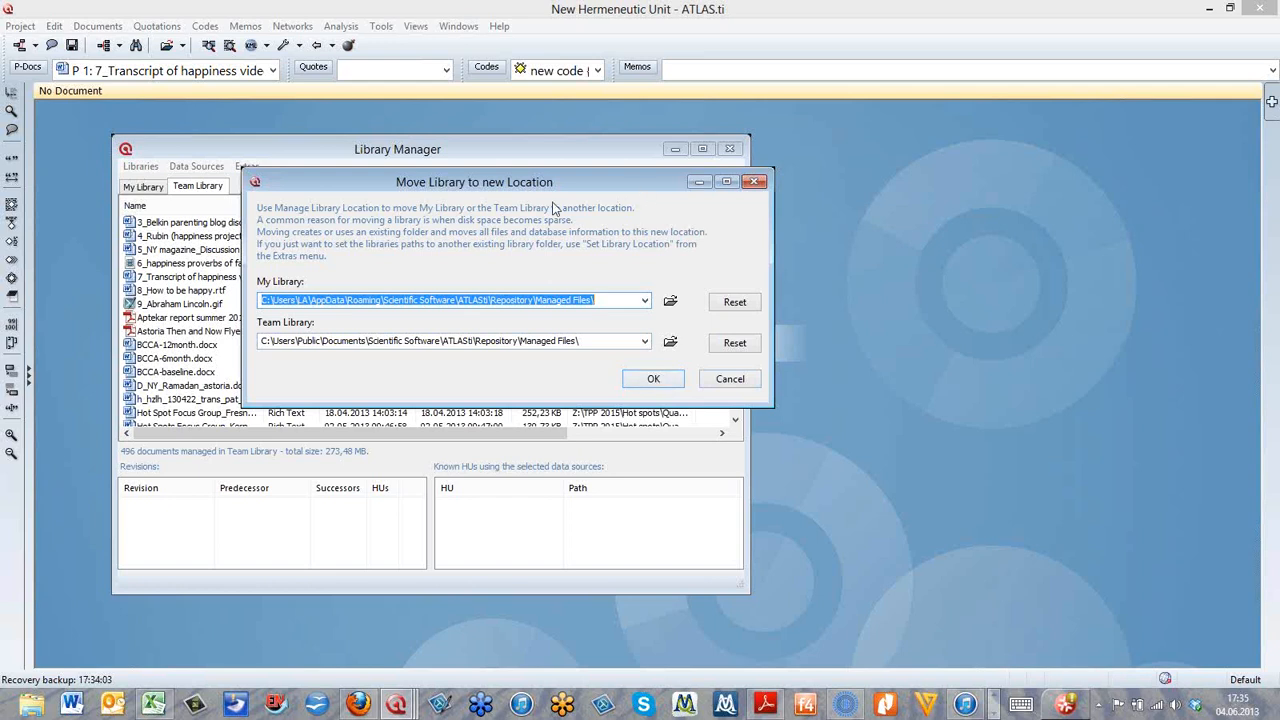
left_click_drag(640, 184, 553, 204)
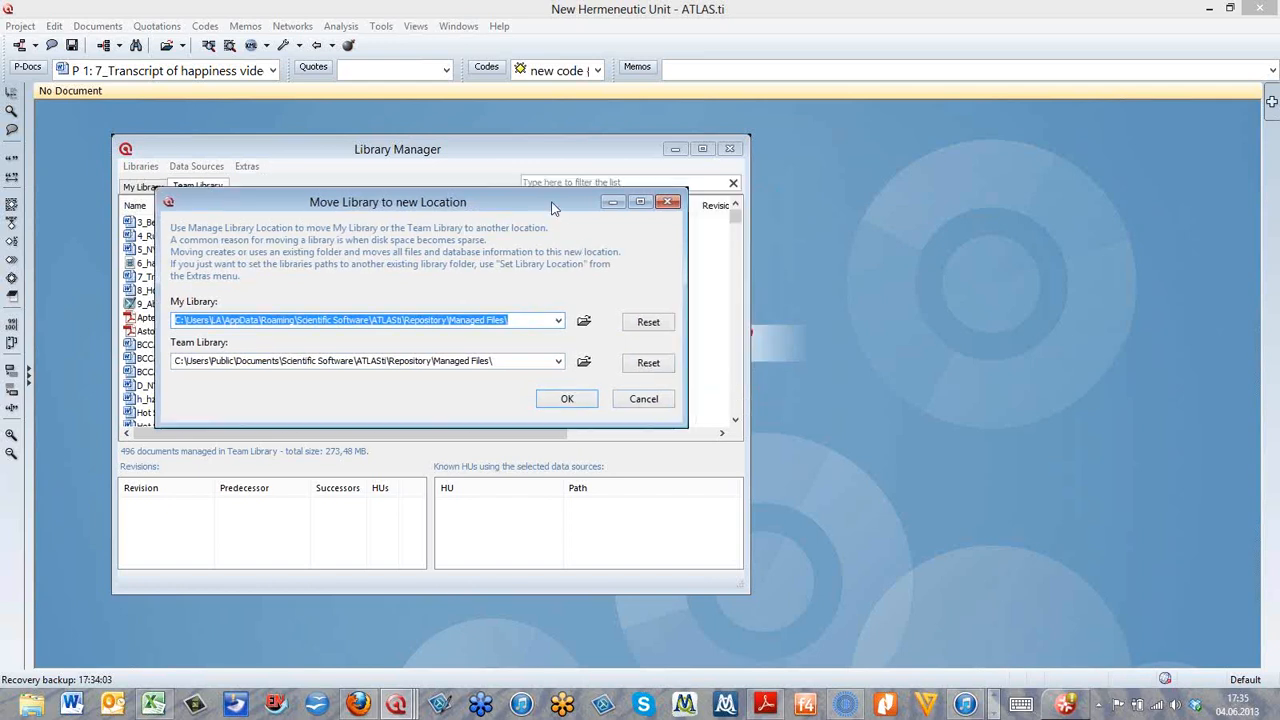
left_click(567, 399)
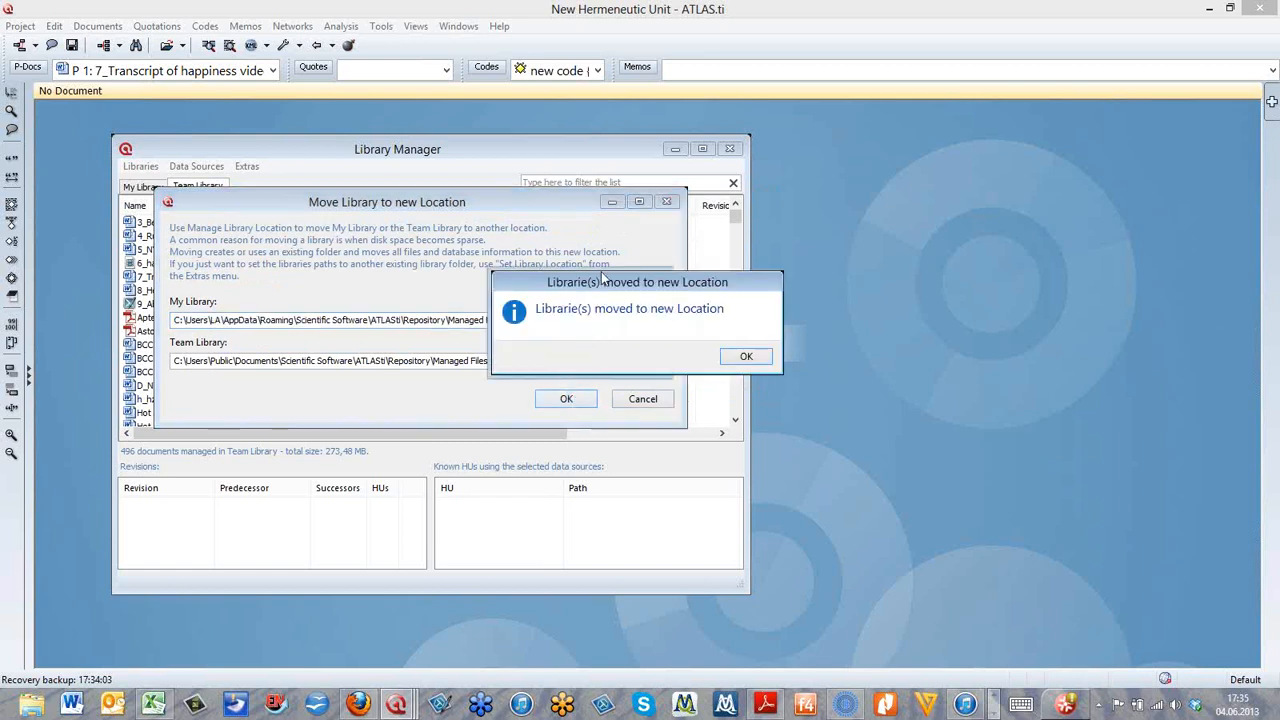
left_click_drag(601, 279, 437, 289)
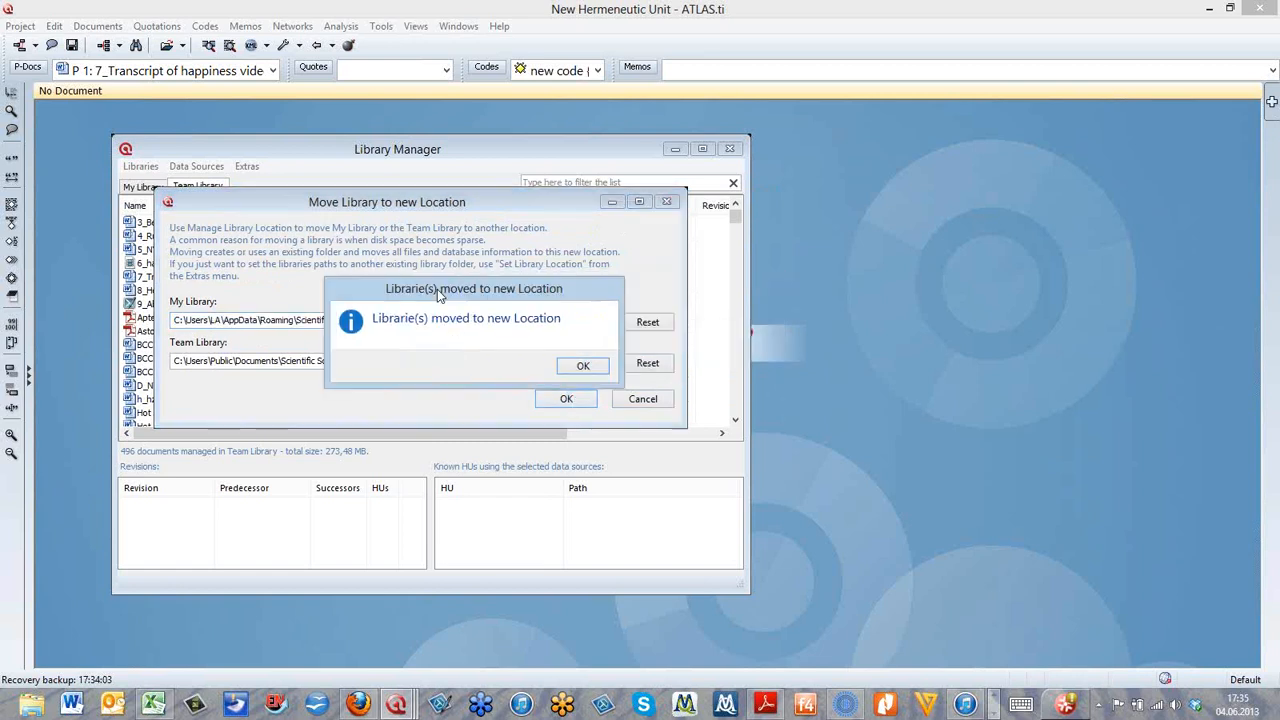
left_click(583, 366)
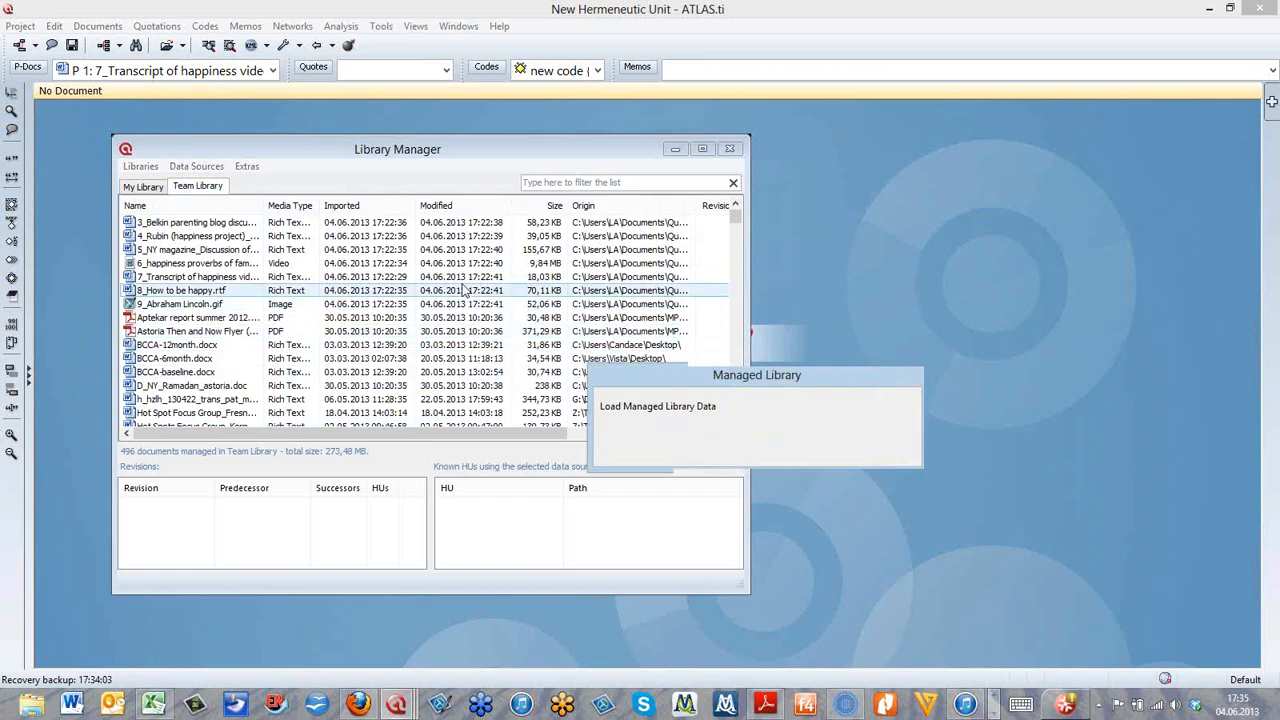
Step: Close the Library Manager without setting another library location
left_click(247, 166)
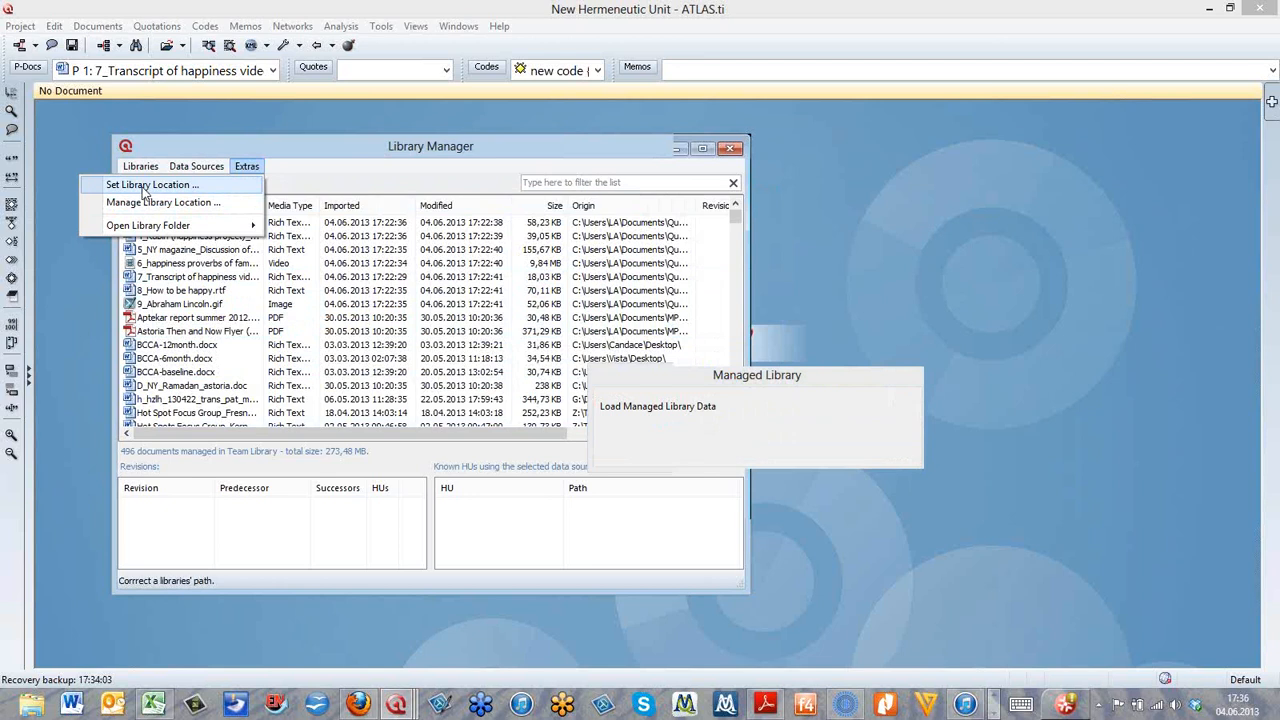
left_click(292, 148)
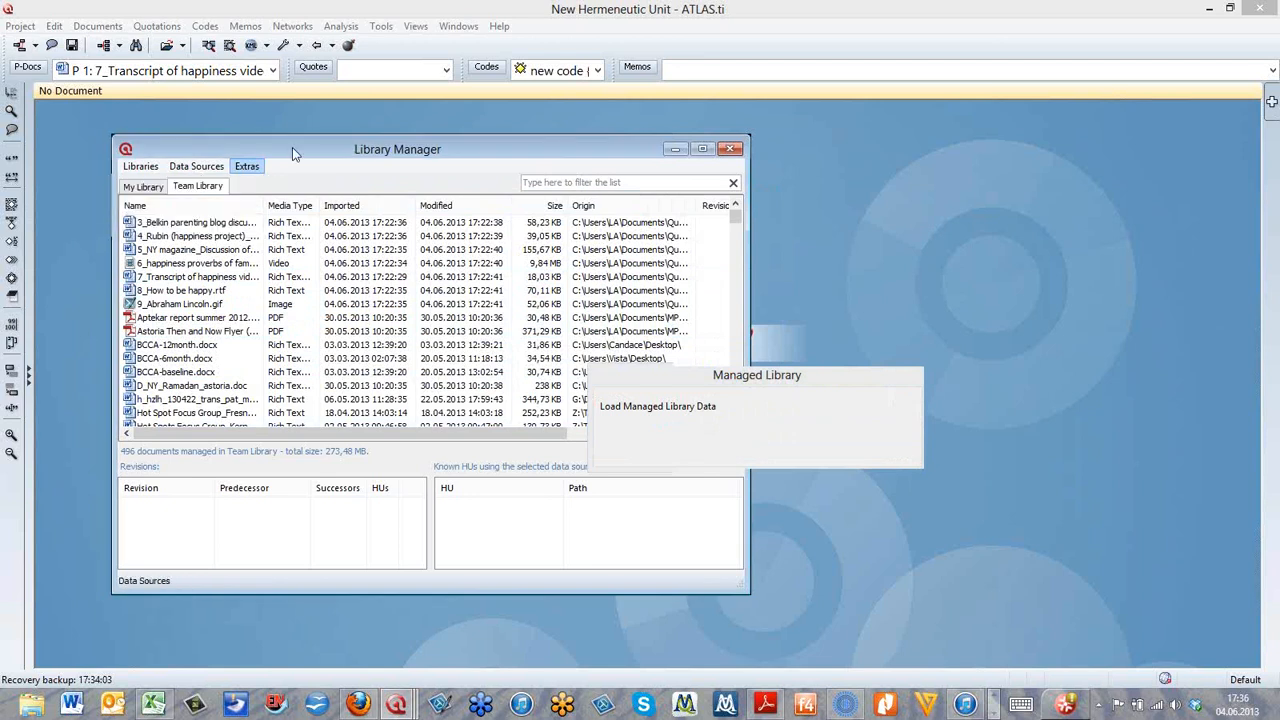
left_click_drag(268, 157, 226, 181)
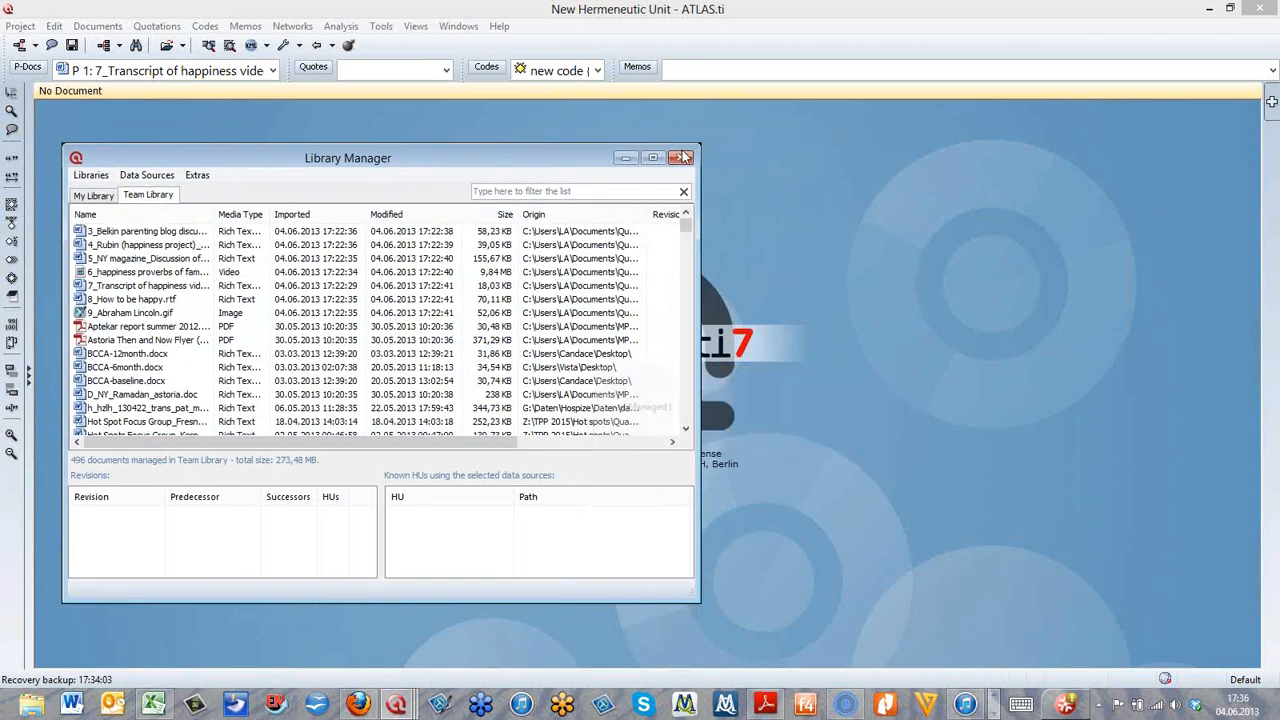
left_click(679, 156)
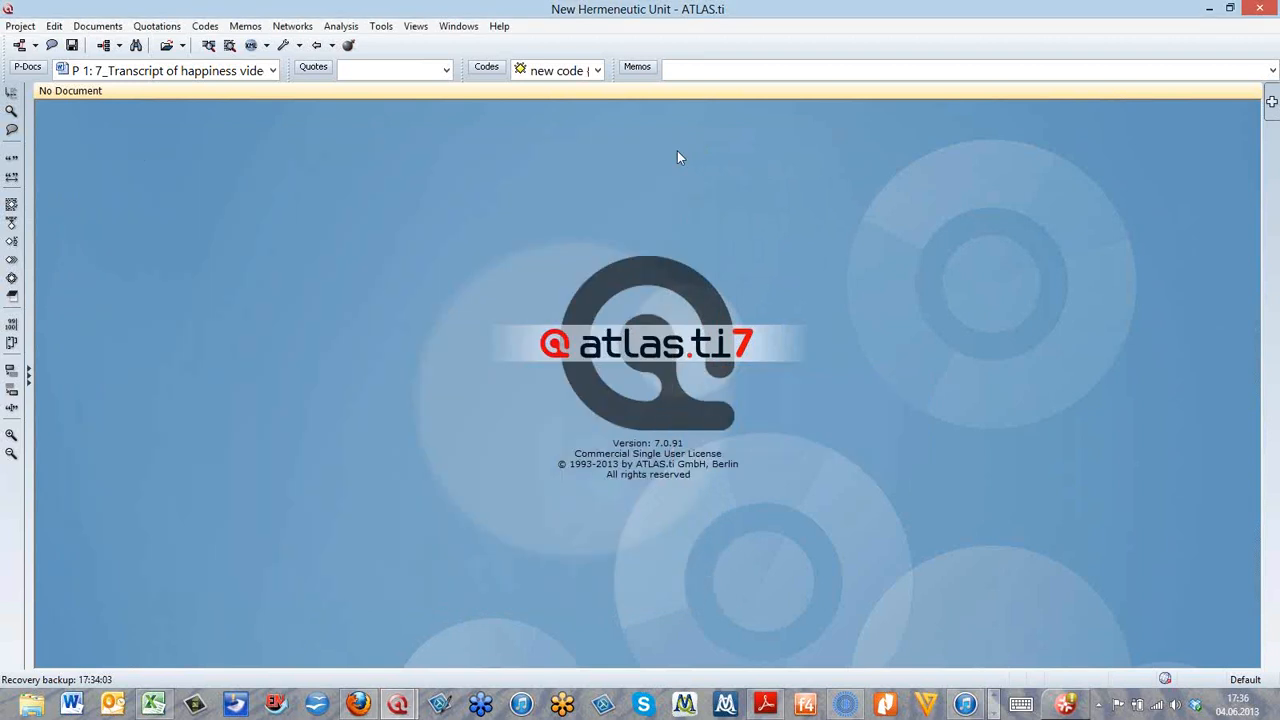
left_click(112, 30)
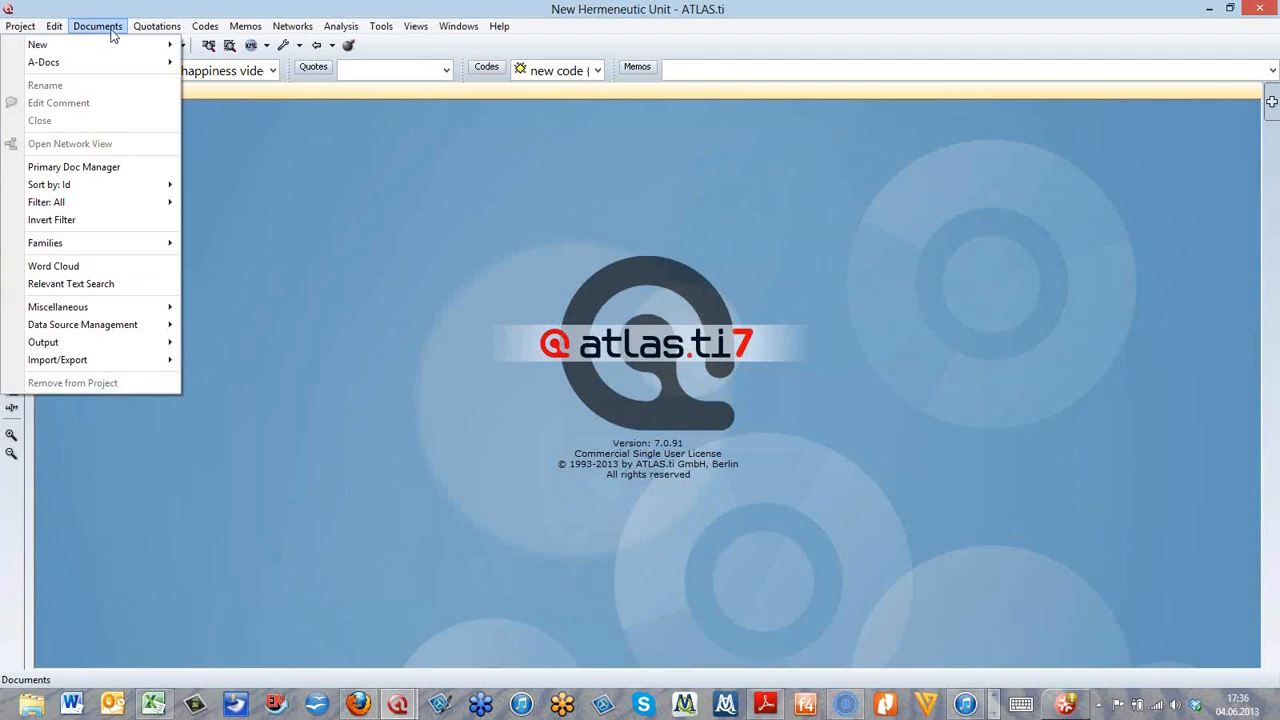
mouse_move(139, 333)
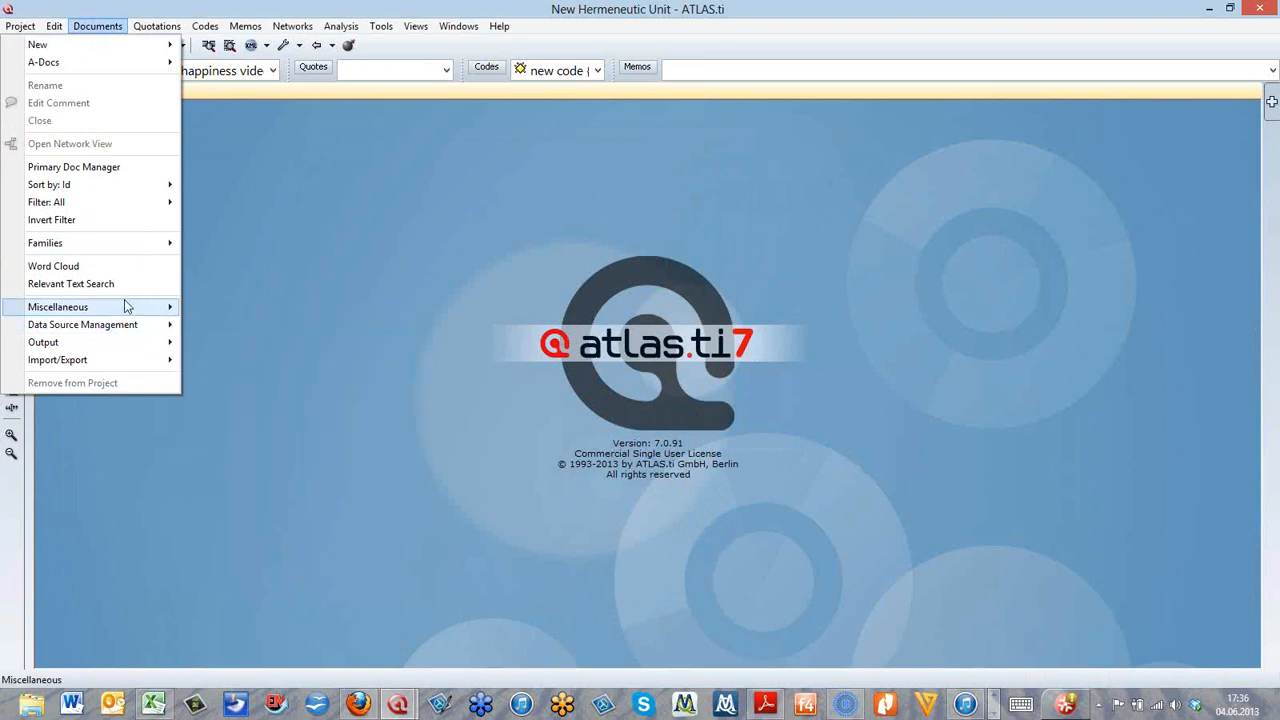
mouse_move(127, 306)
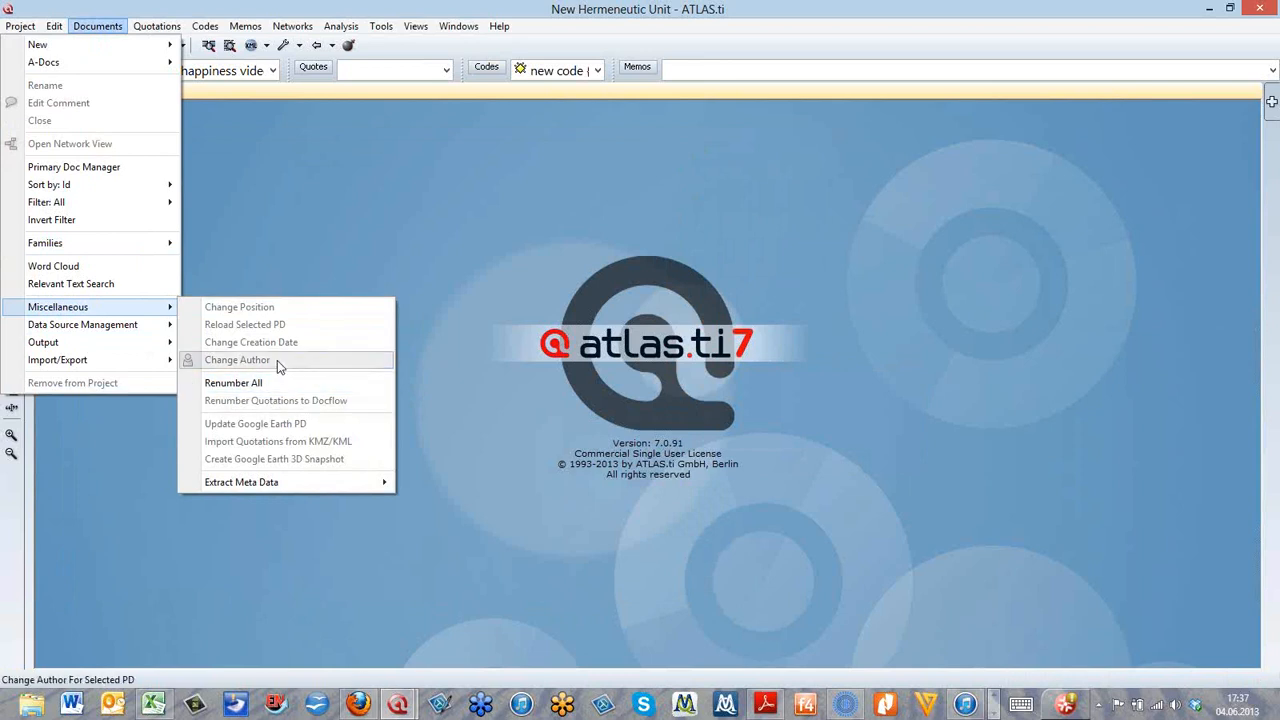
left_click(257, 237)
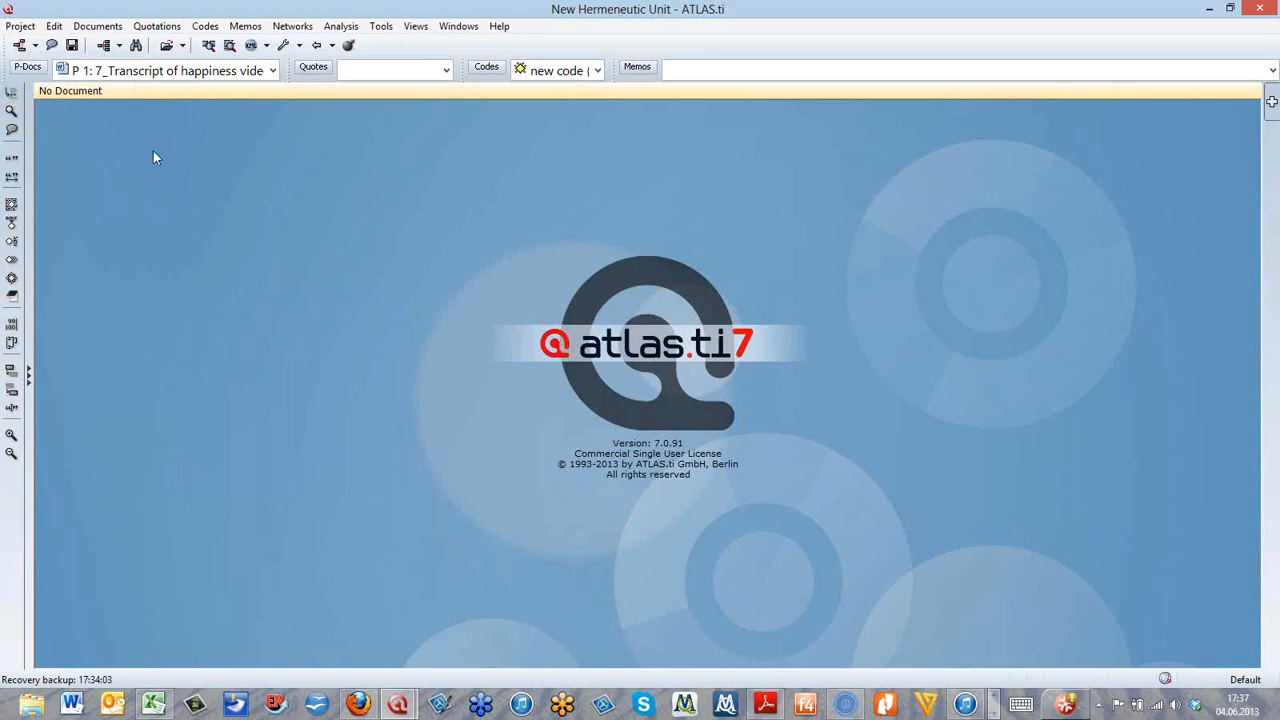
Step: Open document P 2, 3_Belkin parenting blog discussion, and code the paragraph 8 comment on happiness with the new code "about this segment"
left_click(272, 70)
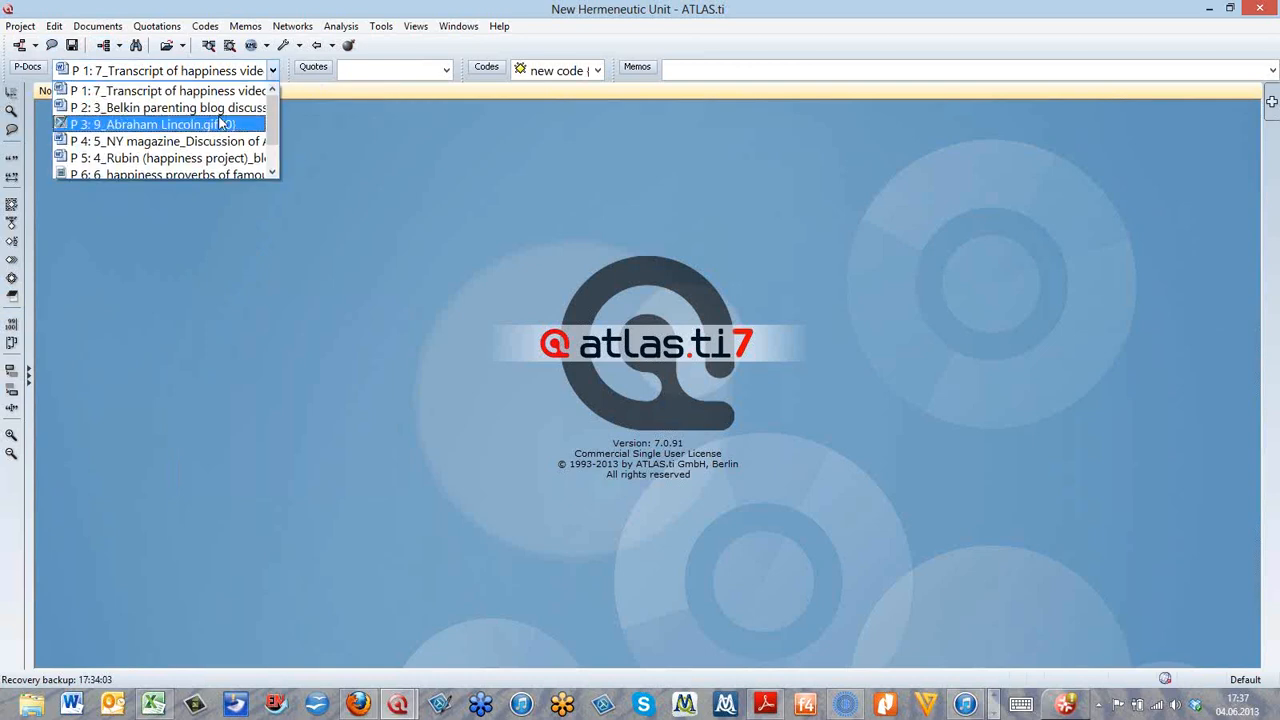
left_click(212, 105)
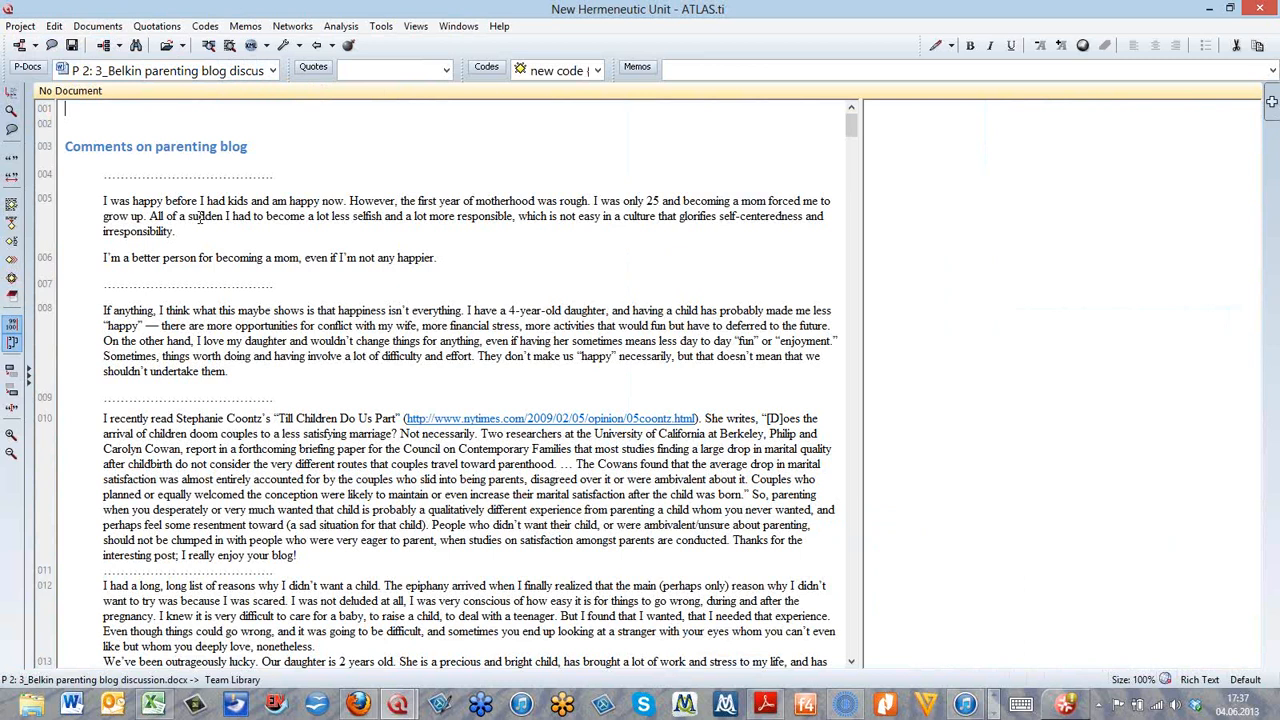
left_click_drag(108, 310, 257, 370)
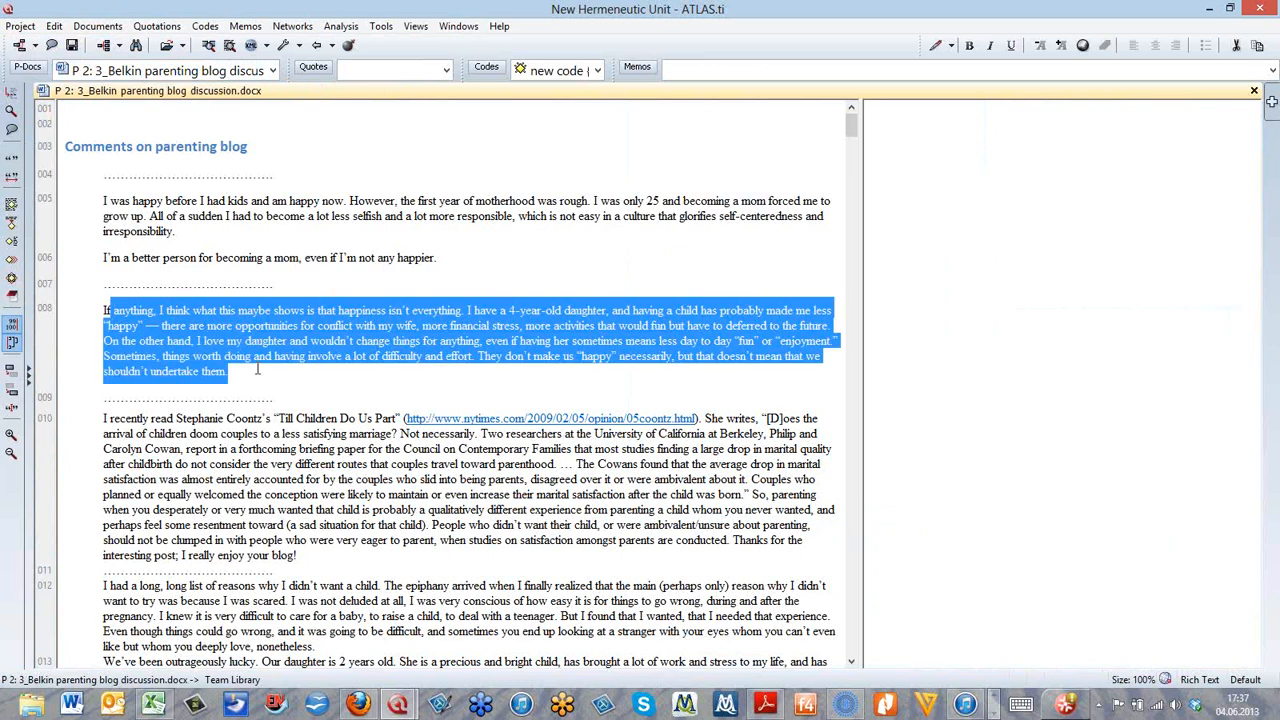
right_click(219, 335)
mouse_move(255, 366)
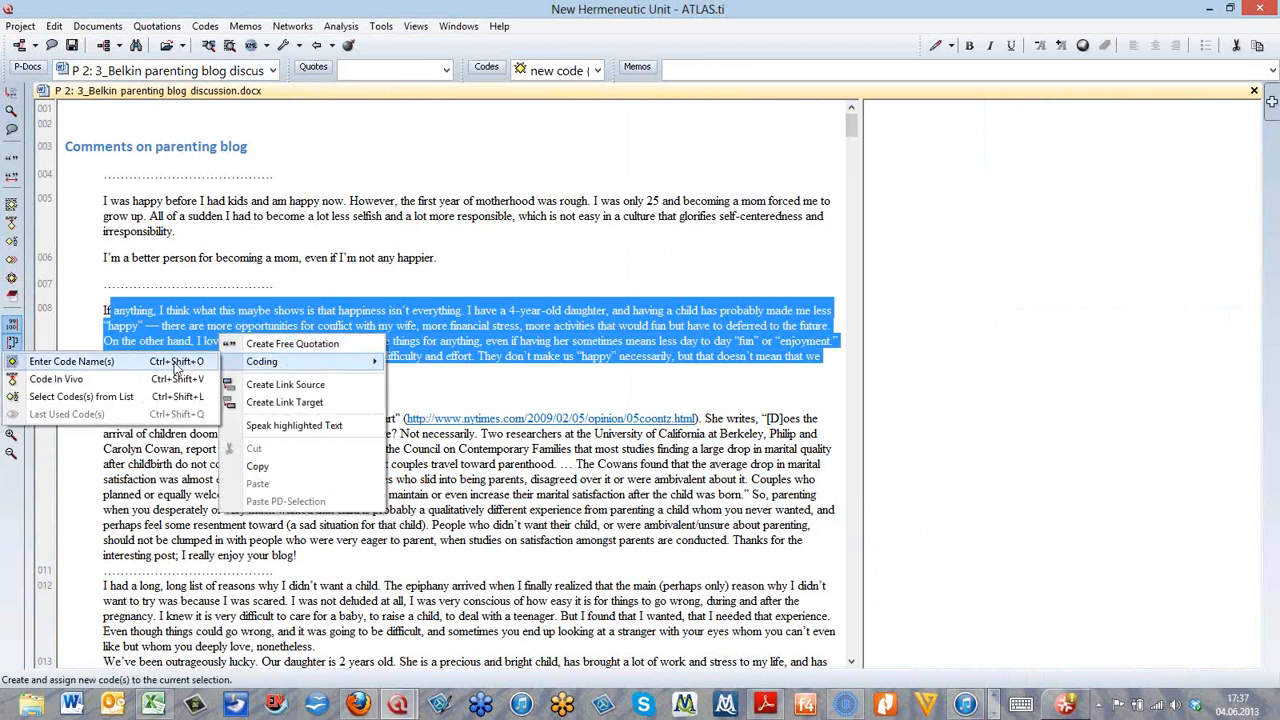
left_click(178, 362)
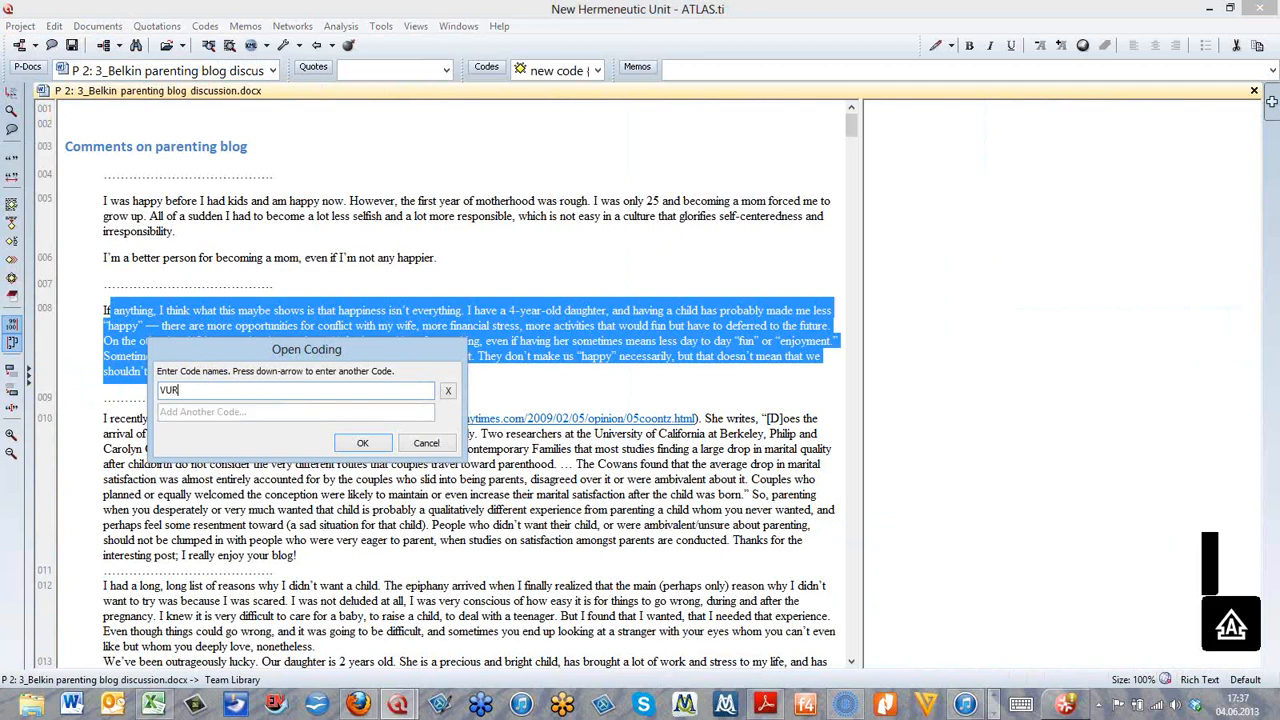
type("ABOUT")
key("Down")
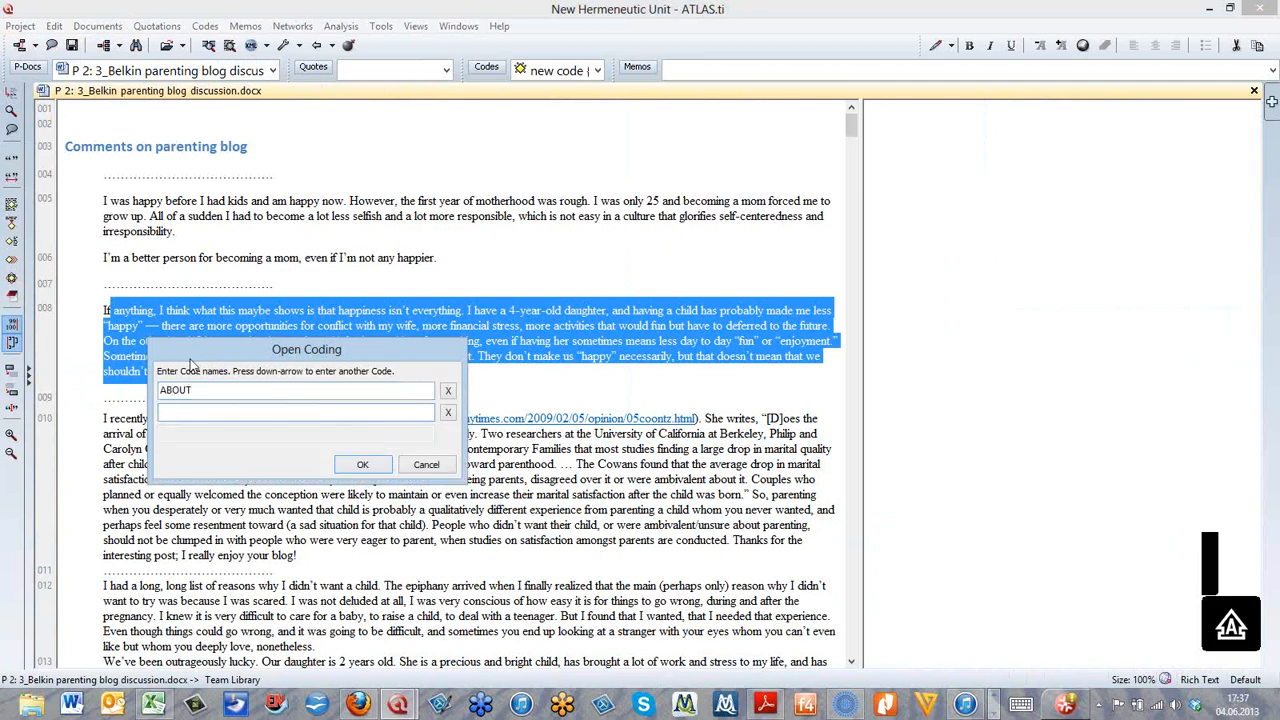
left_click(245, 394)
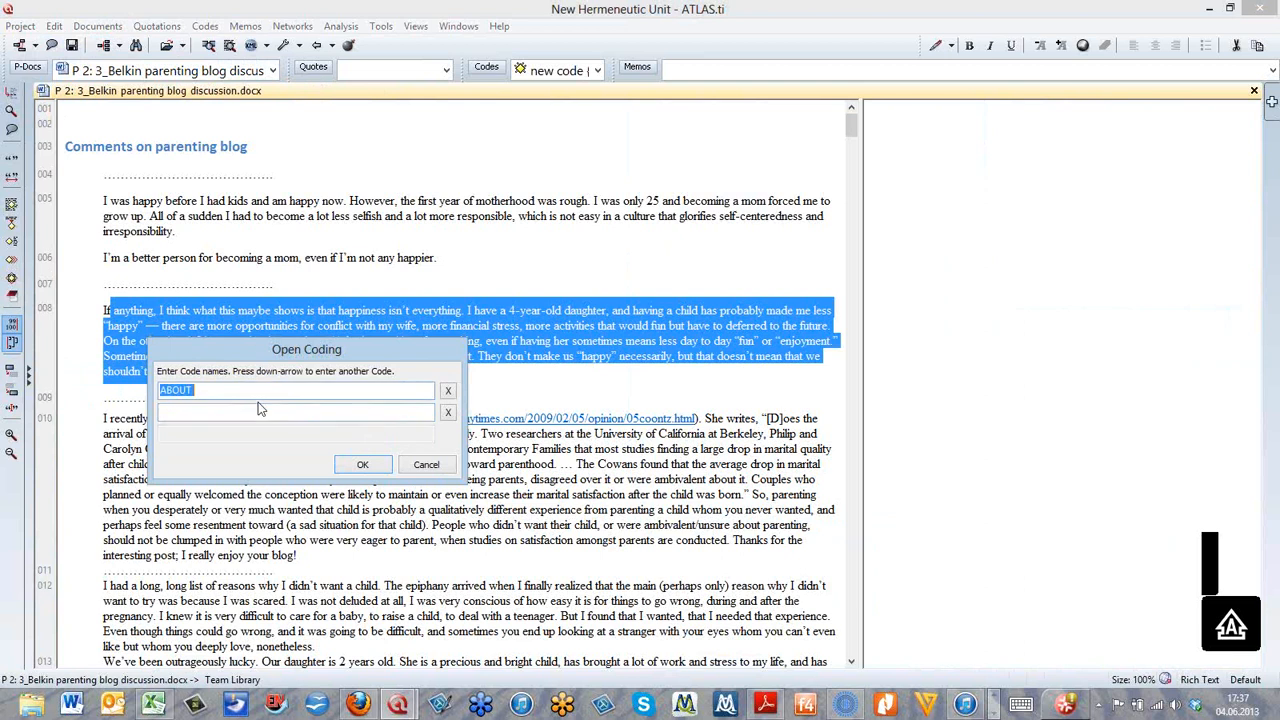
type("ab")
key("BackSpace")
key("BackSpace")
type("about this segment")
key("Return")
Step: Check the coded quotation's author and code in the Quotation Manager, and minimize that window
left_click(314, 64)
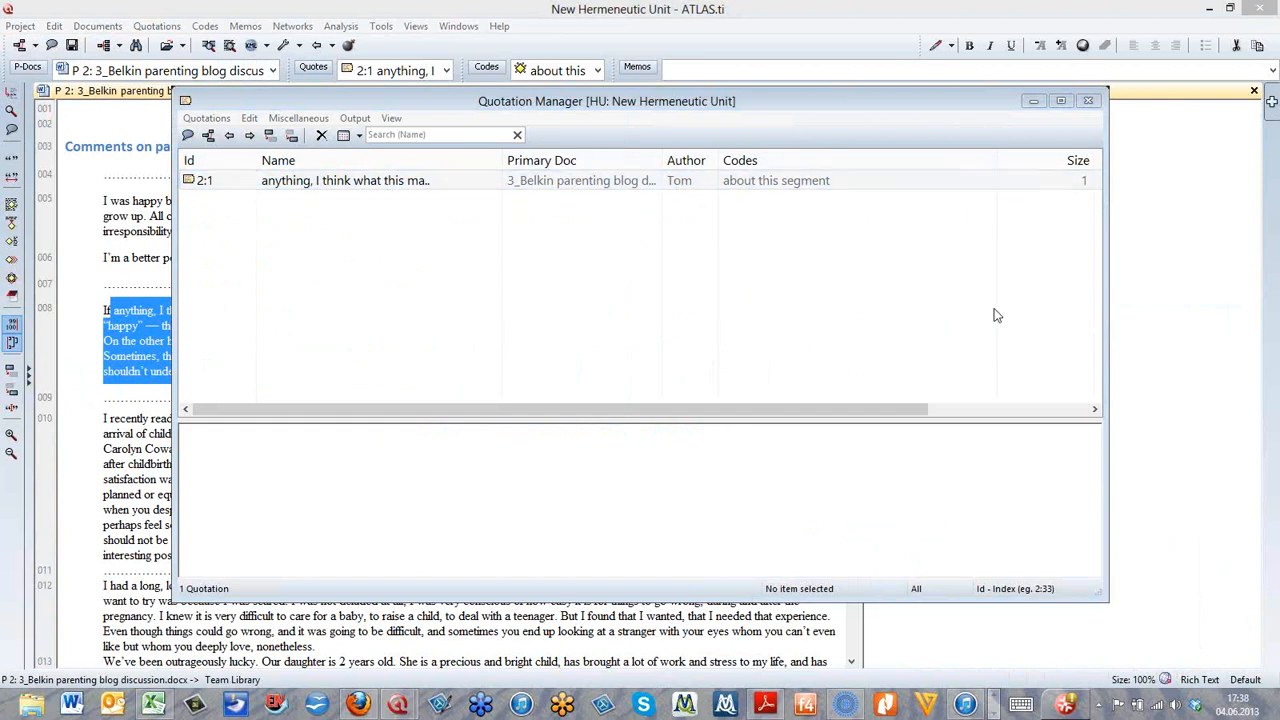
left_click(1035, 101)
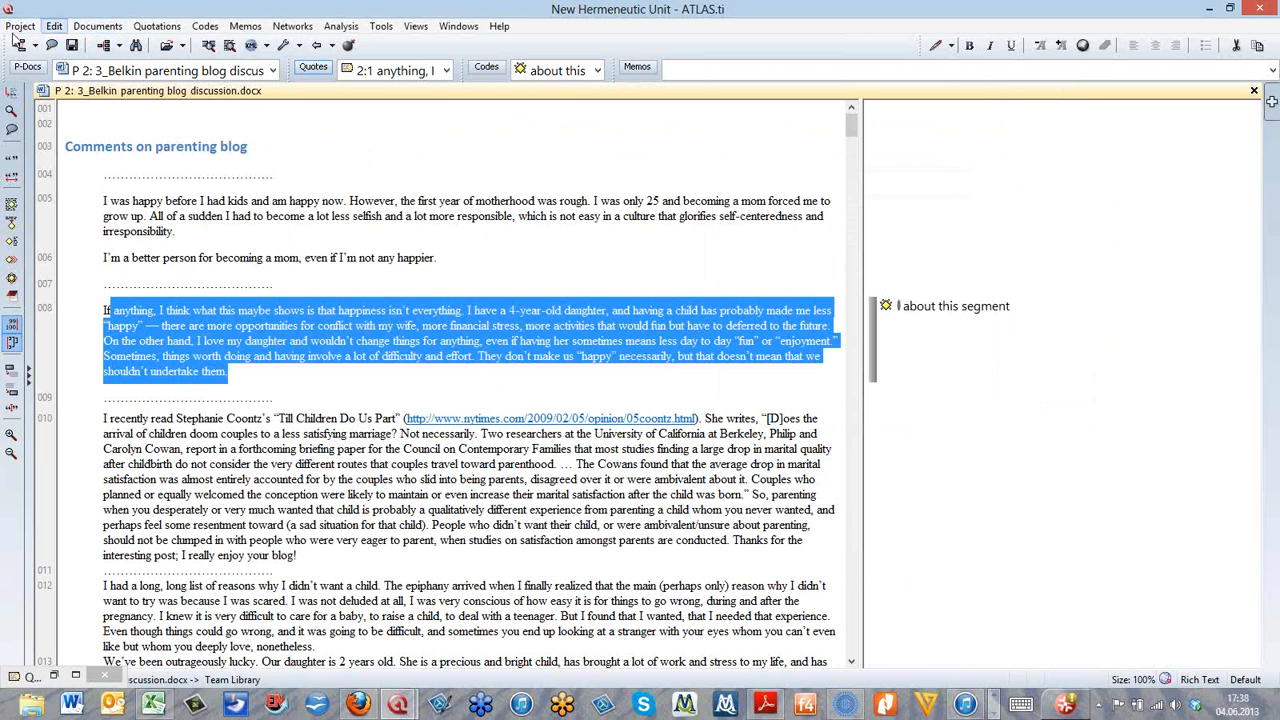
Step: Save the hermeneutic unit as "webinar team HU_master" in the Special topic team folder under 5_Webinare
left_click(18, 27)
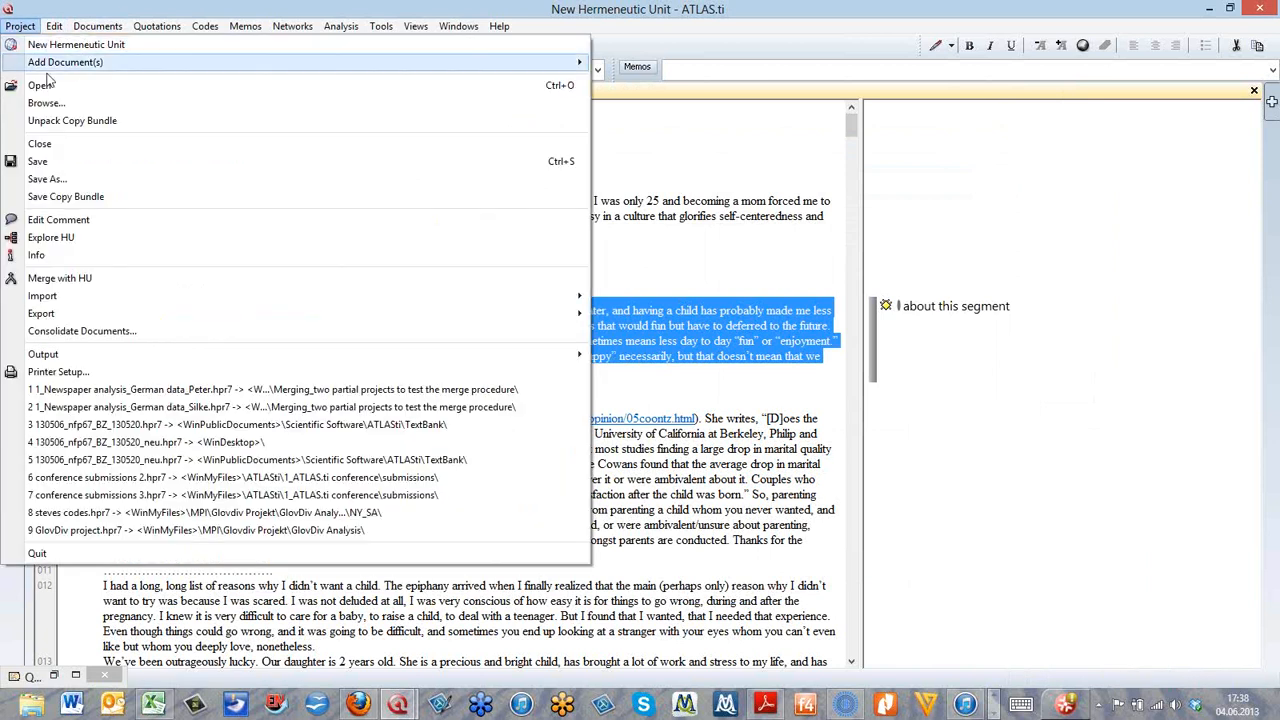
left_click(81, 174)
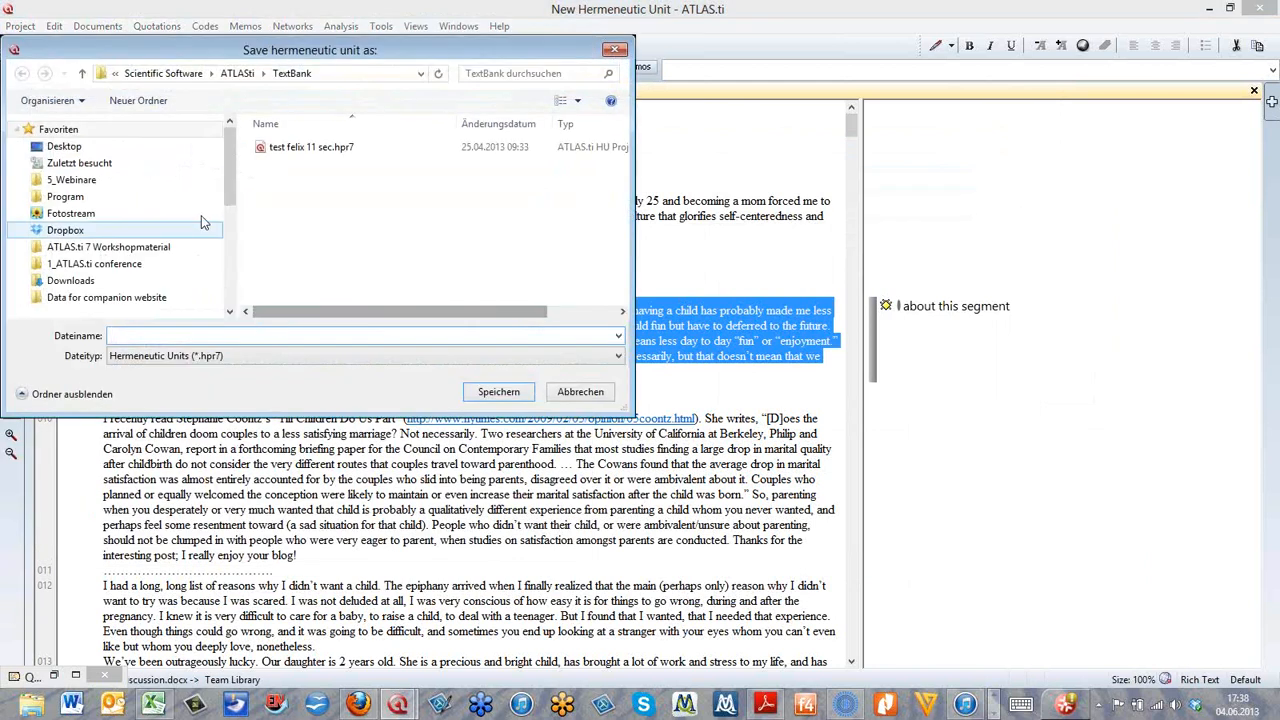
left_click(122, 149)
left_click(118, 179)
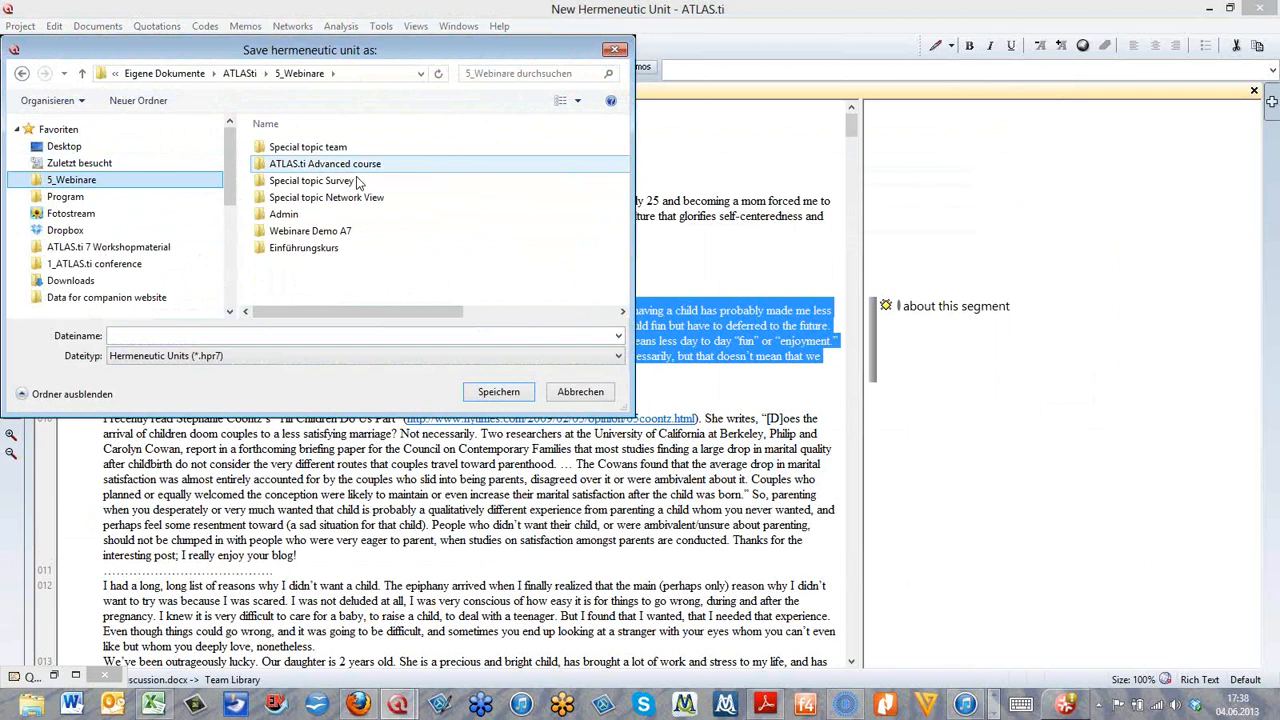
left_click(321, 148)
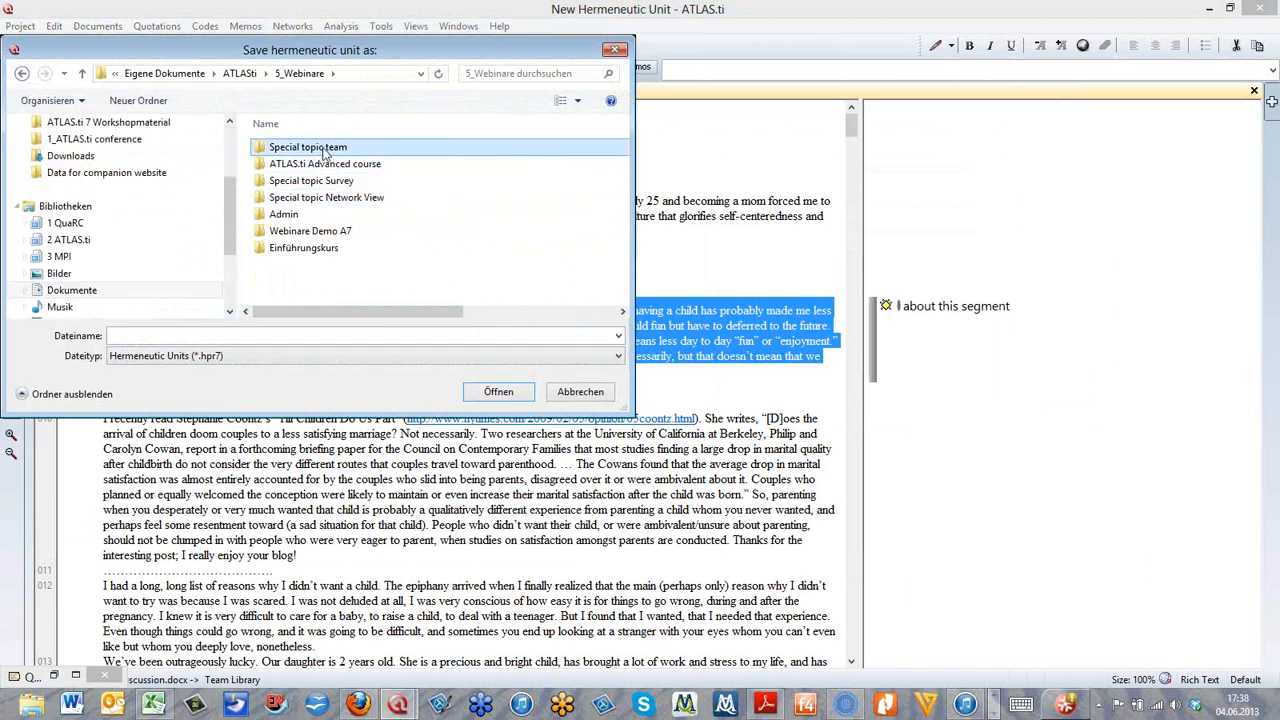
double_click(323, 150)
left_click(245, 334)
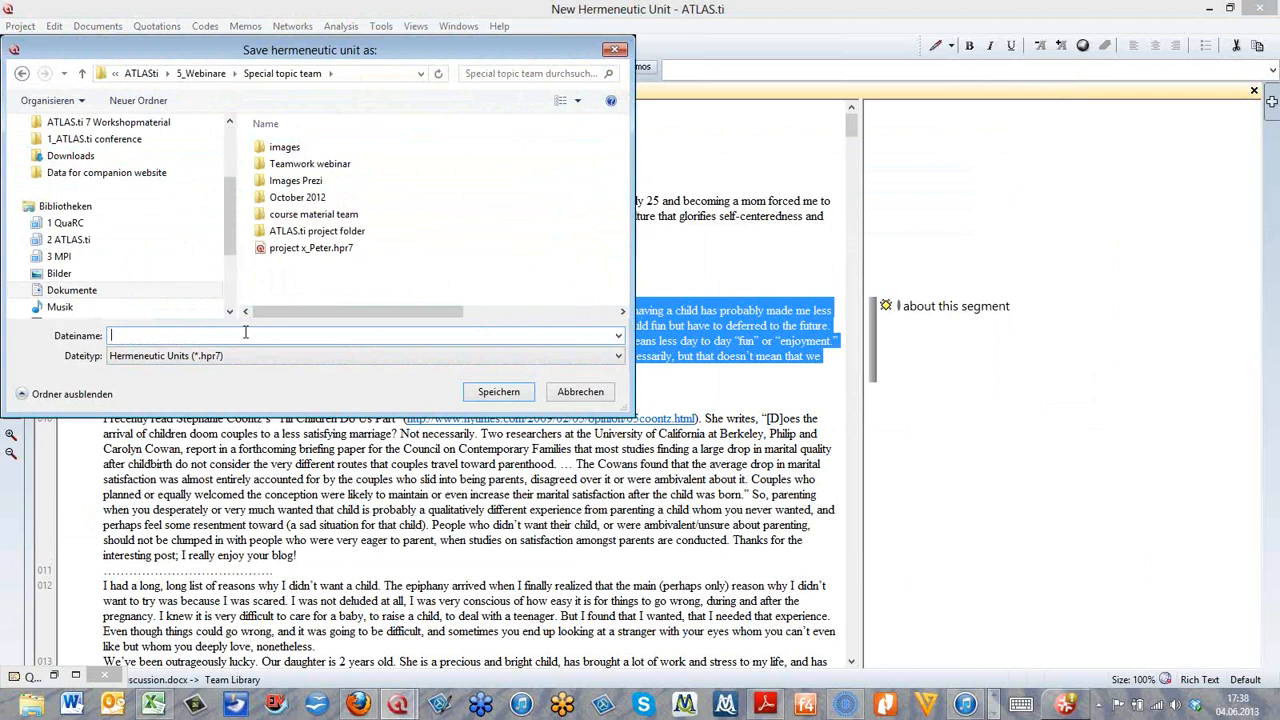
type("webinar team HU_master")
key("Return")
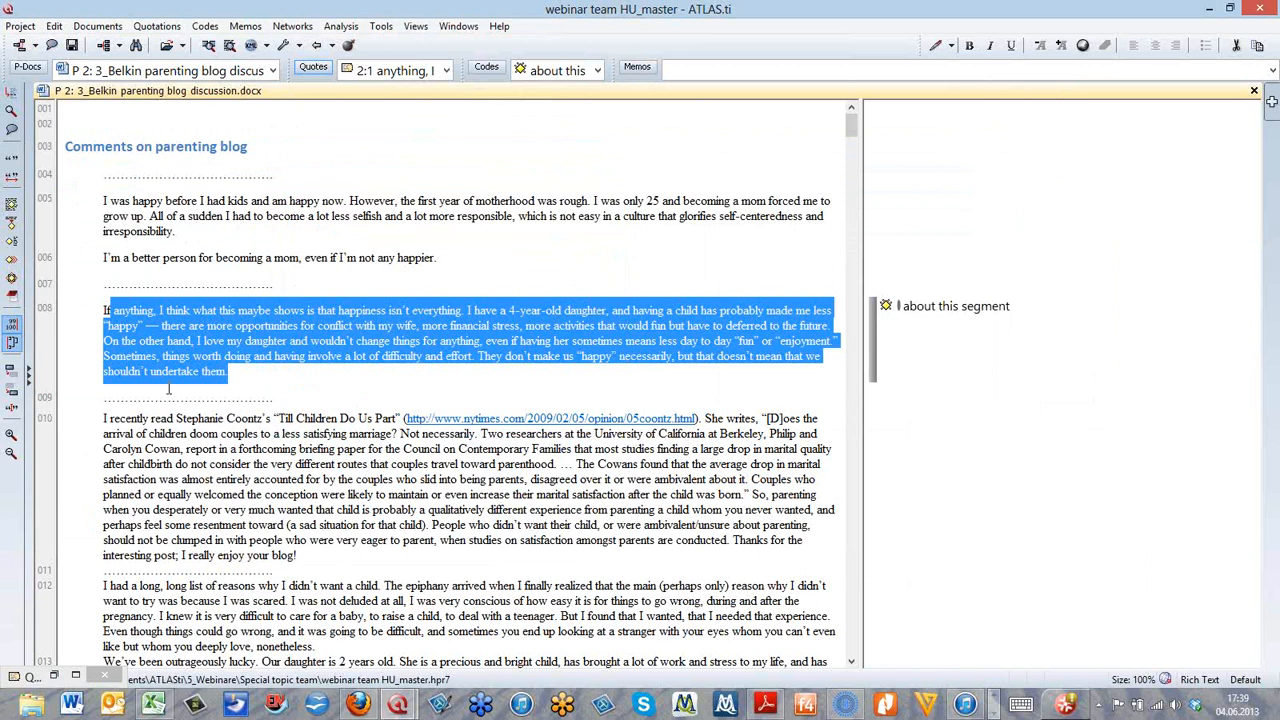
Step: Create a copy bundle including all project documents and save it as webinar team HU_master.atlcb in the Special topic team folder
left_click(22, 27)
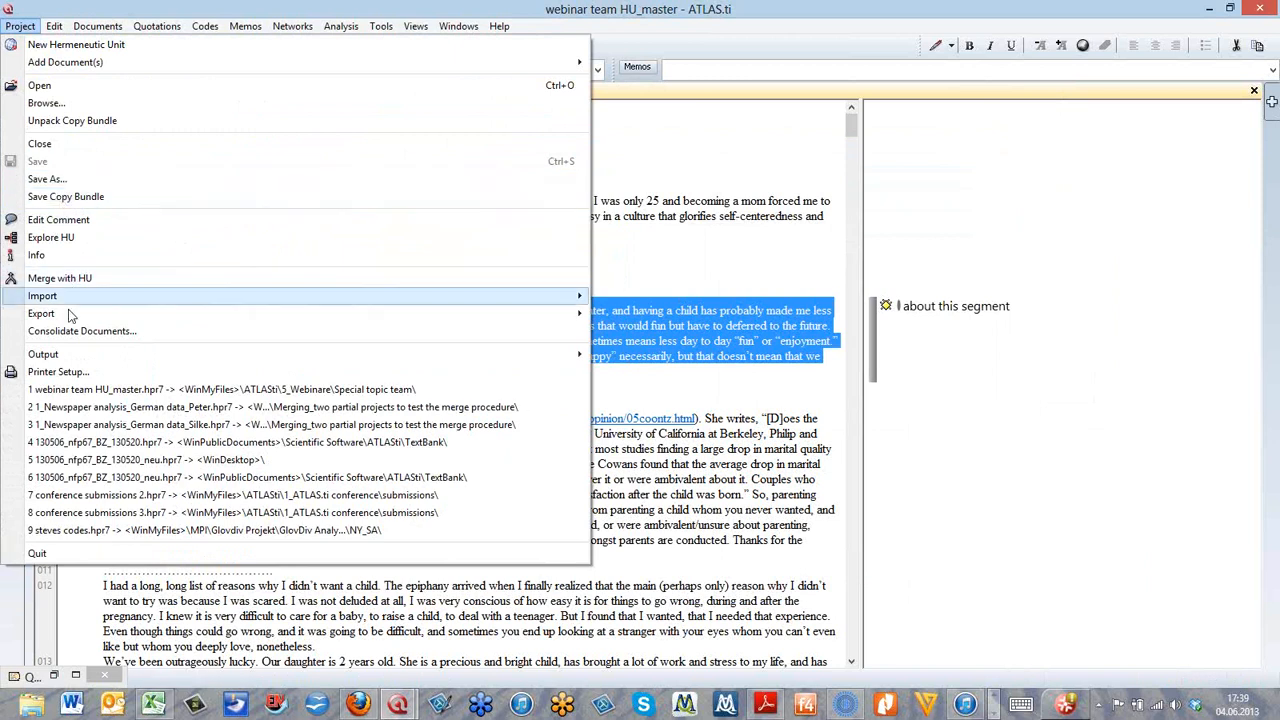
left_click(57, 198)
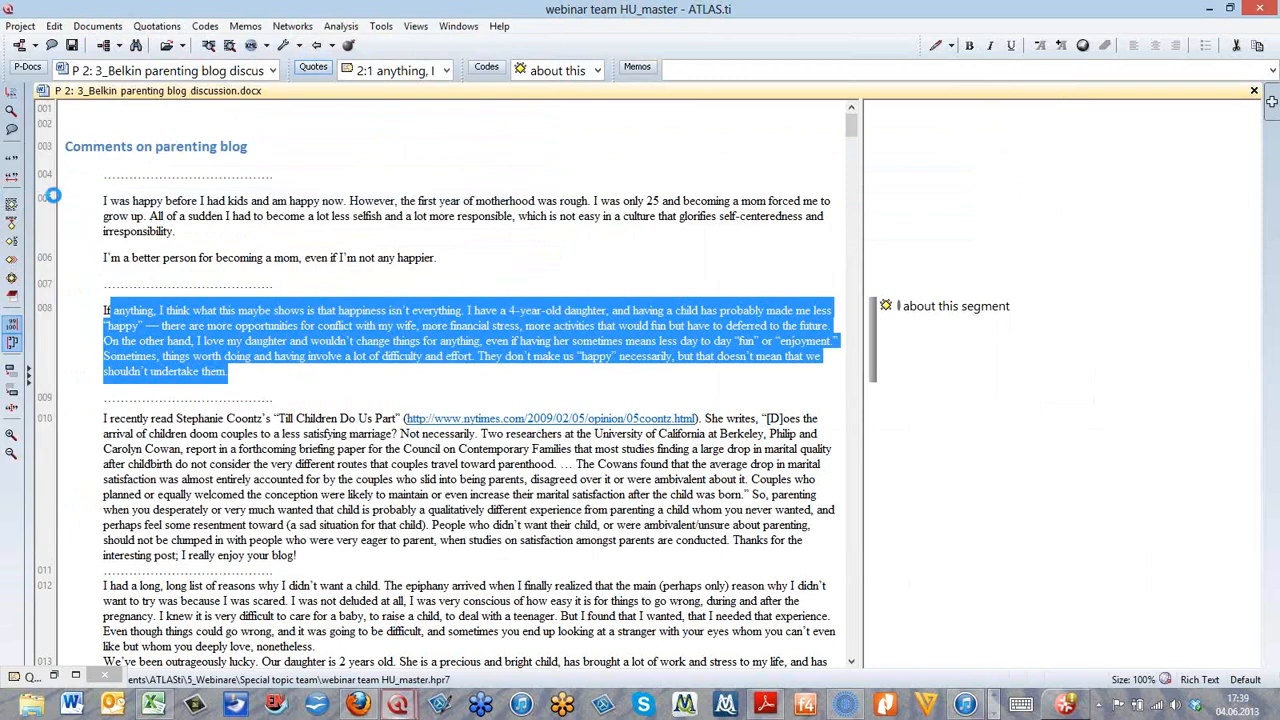
left_click_drag(541, 181, 288, 113)
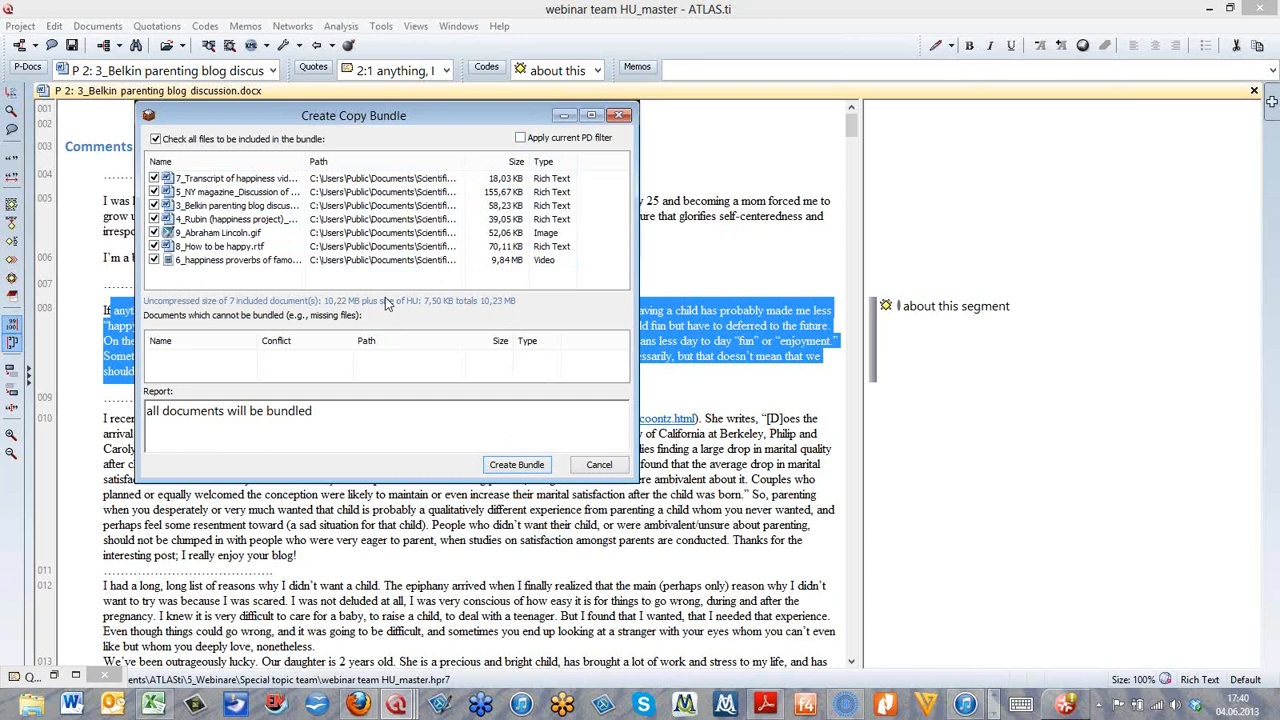
left_click(523, 470)
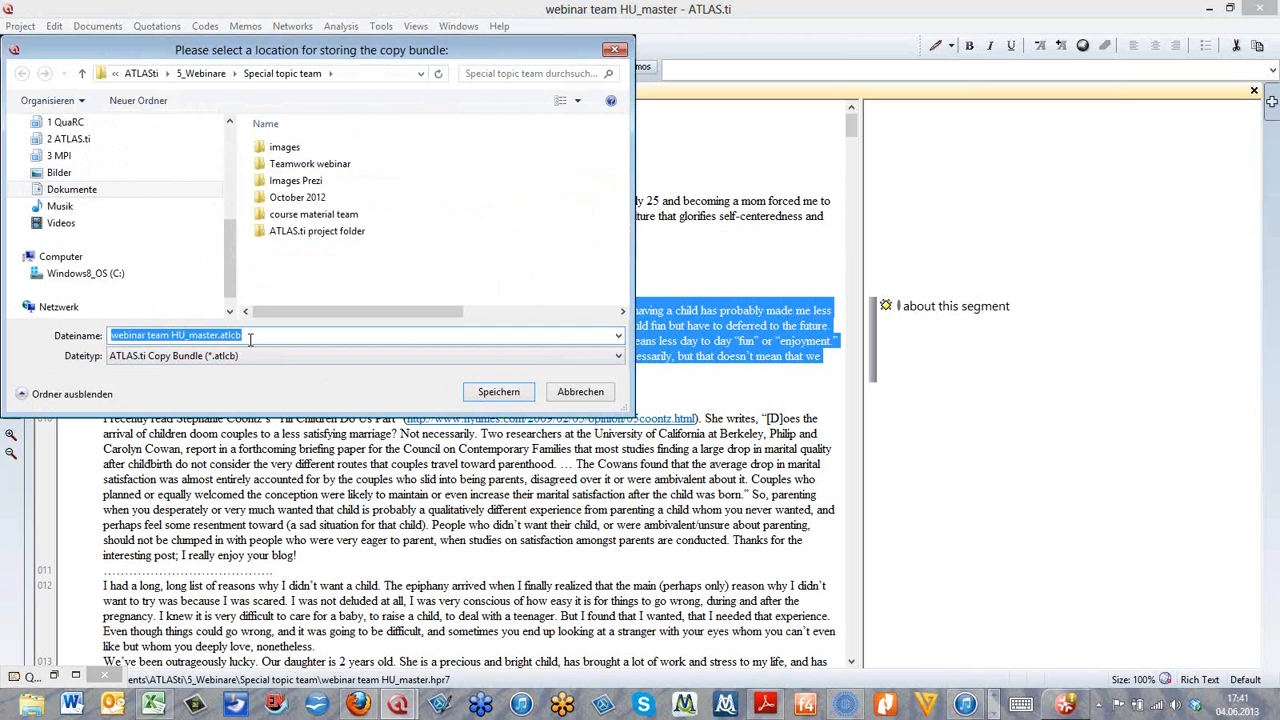
left_click(497, 392)
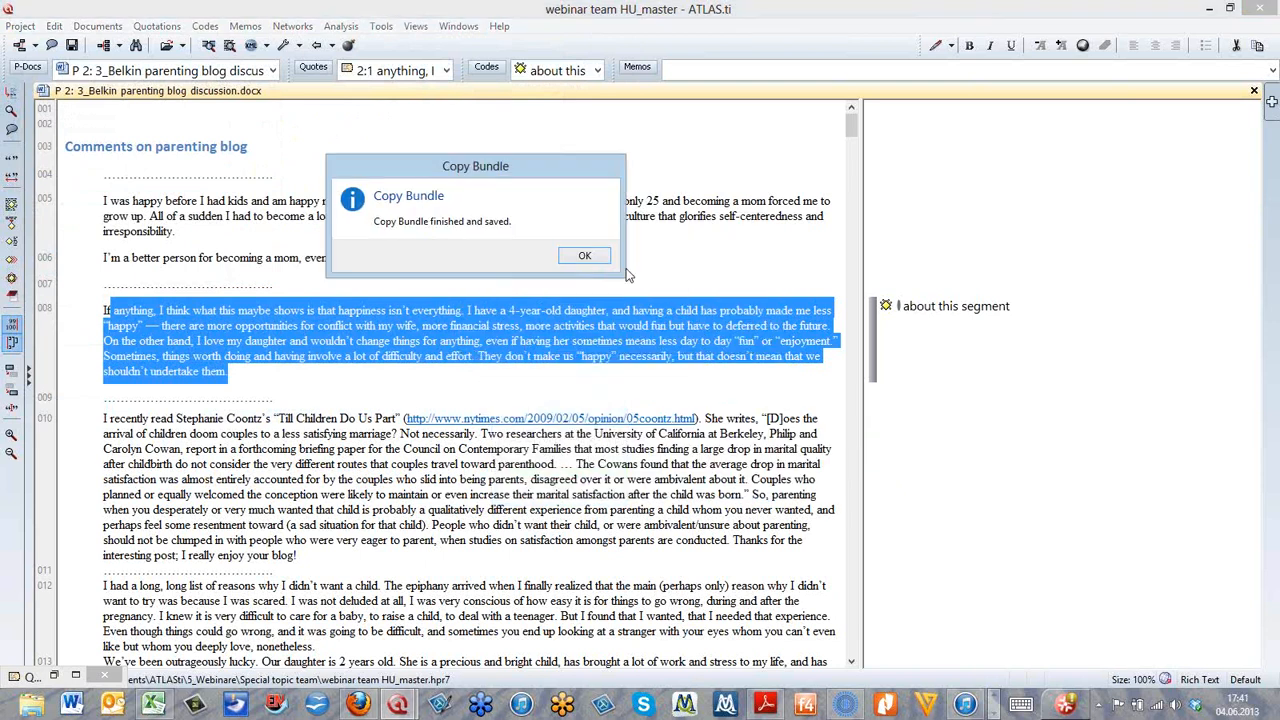
left_click(585, 256)
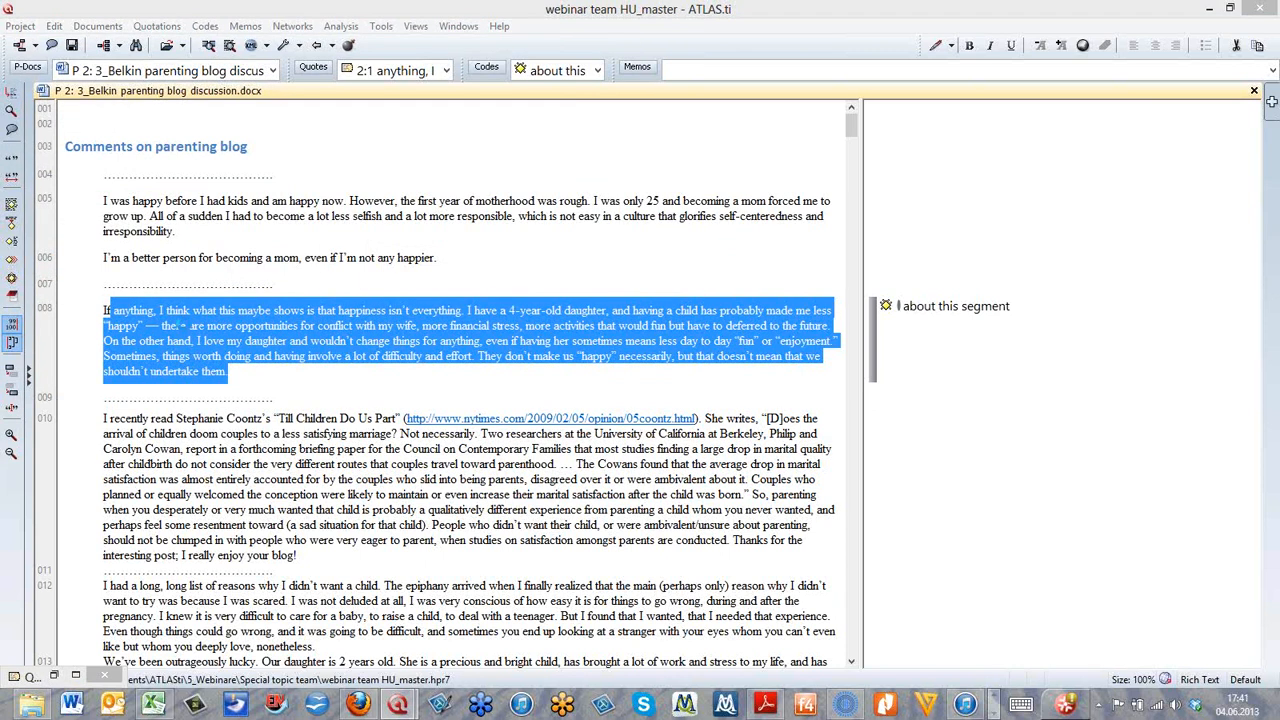
Step: Check the saved copy bundle in the Special topic team folder under 5_Webinare in File Explorer, showing large icons, and minimize the window
left_click(27, 699)
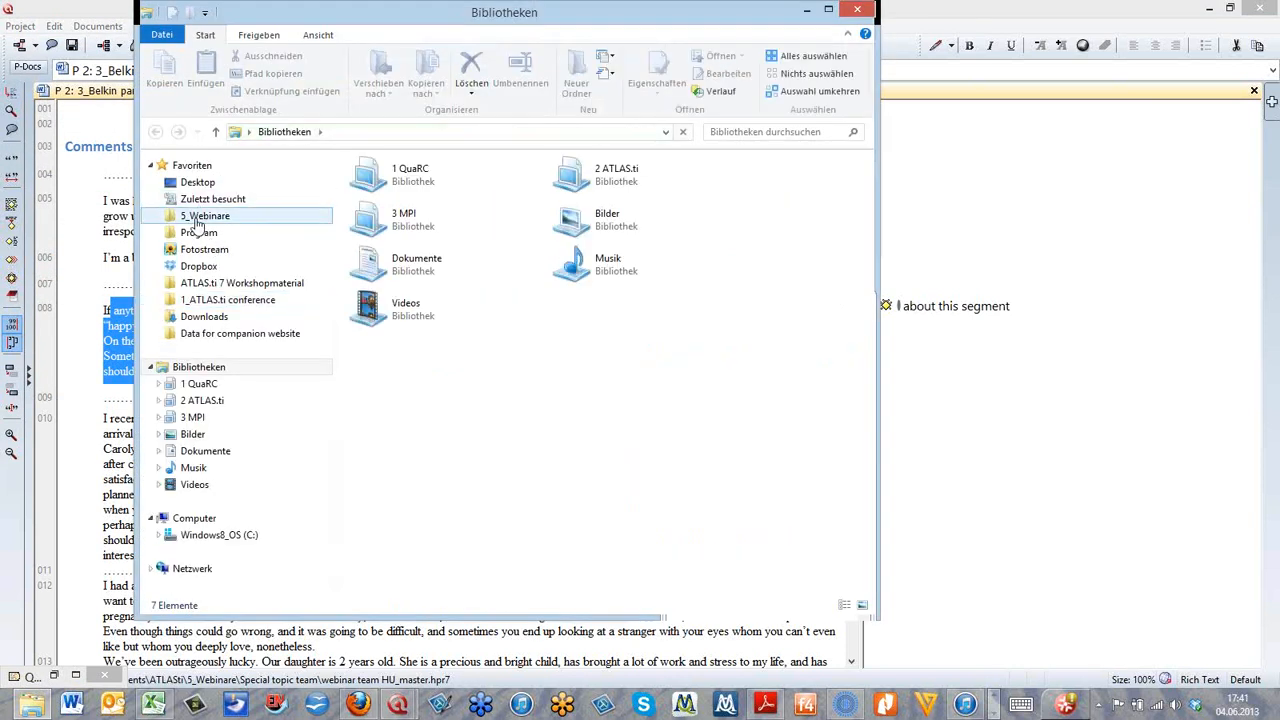
left_click(197, 220)
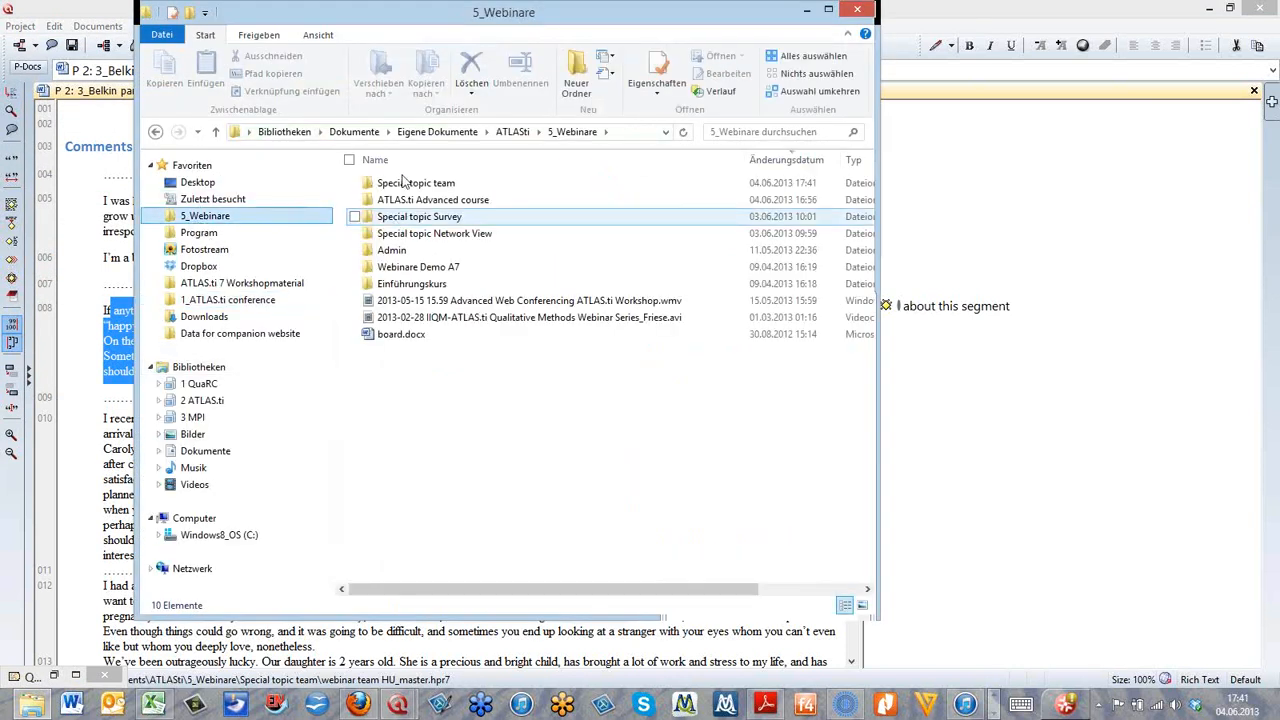
double_click(405, 188)
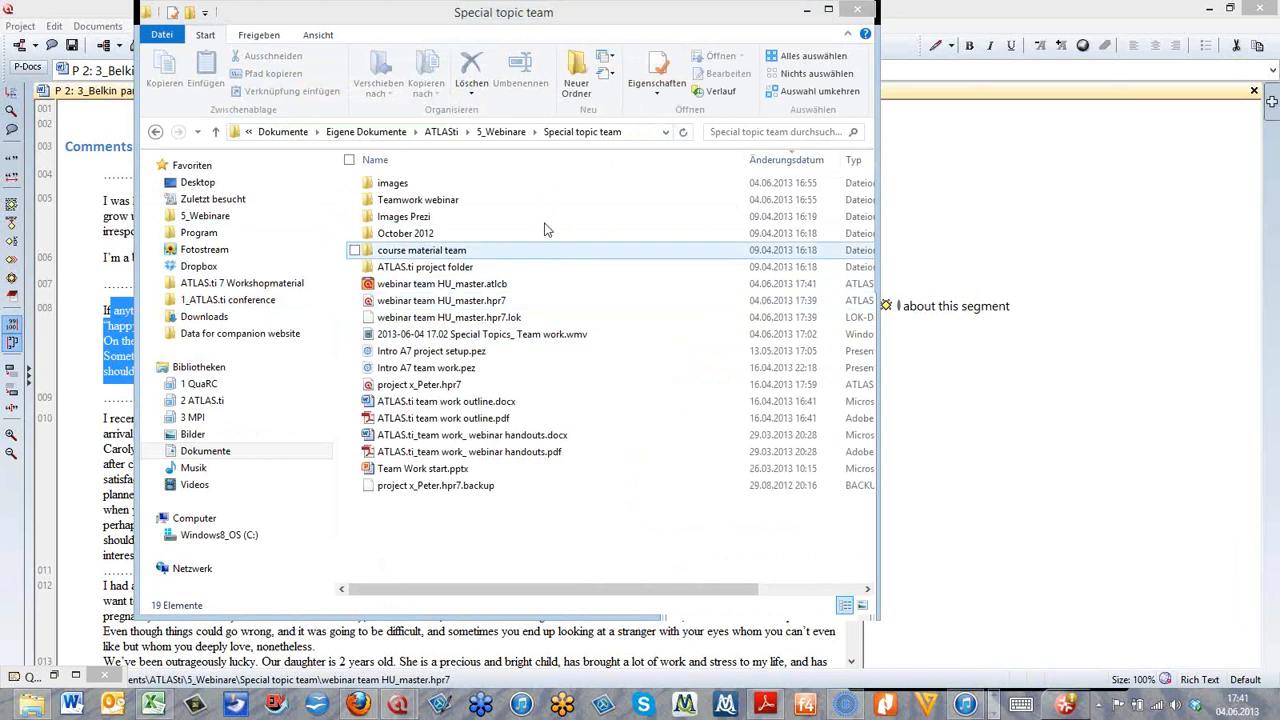
right_click(594, 207)
mouse_move(549, 237)
left_click(247, 254)
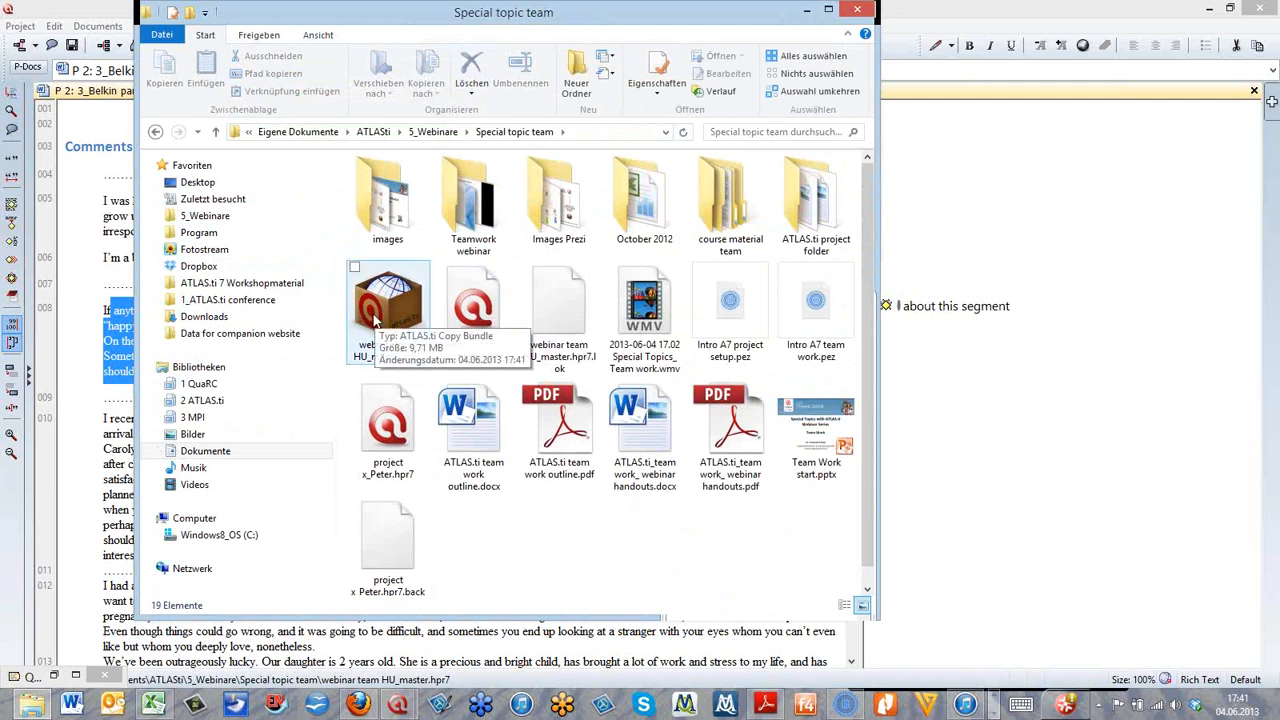
left_click(810, 12)
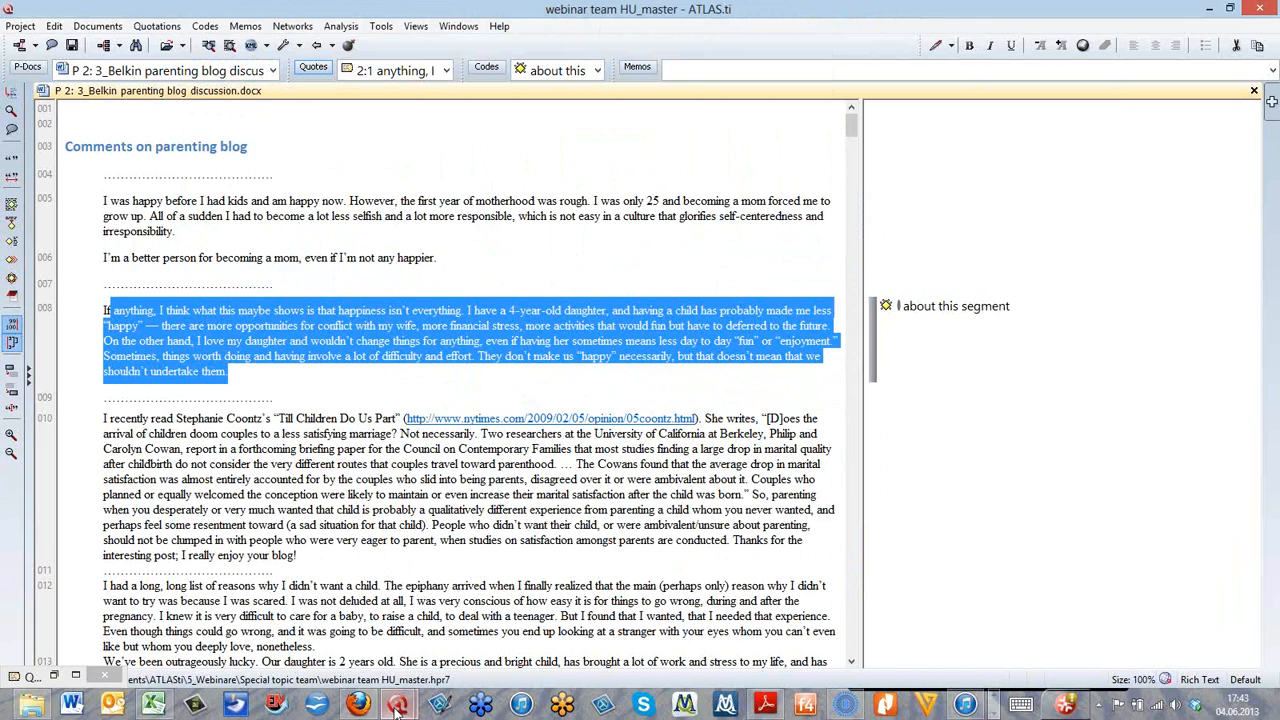
Step: Switch to the open hermeneutic unit 1_Newspaper analysis_German data and check its documents and their authors in the Primary Doc Manager
mouse_move(397, 706)
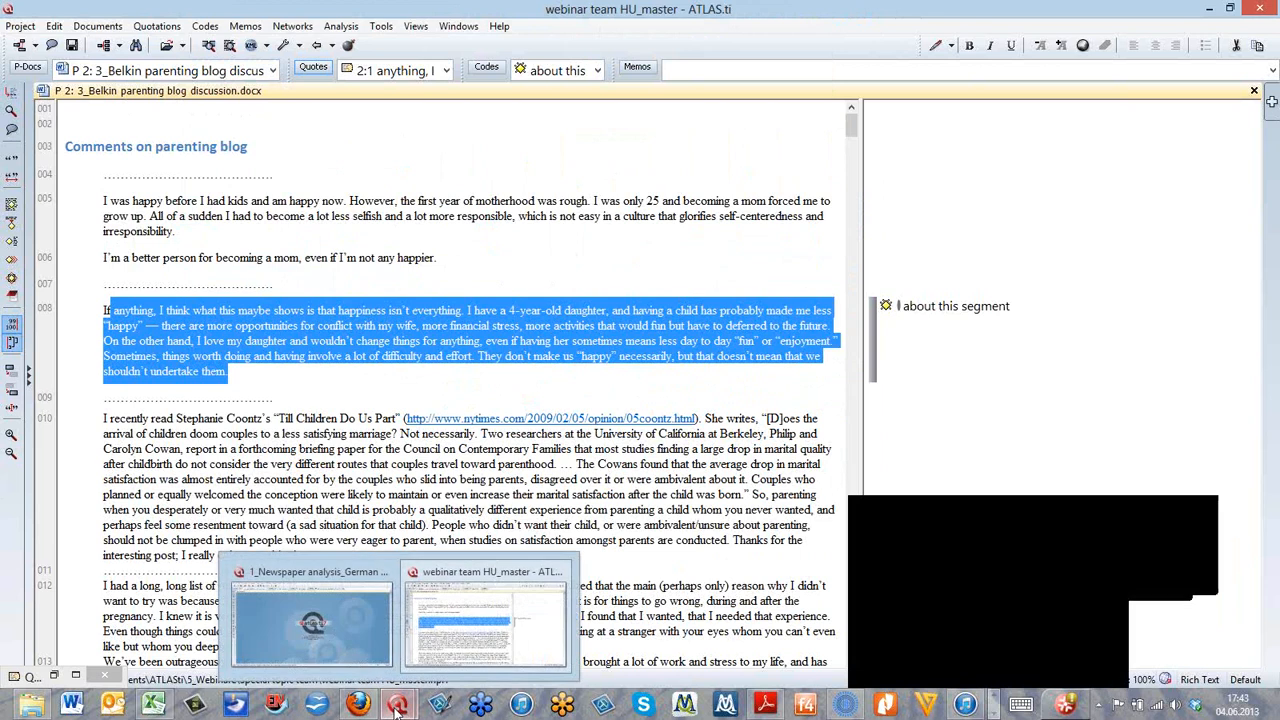
left_click(314, 622)
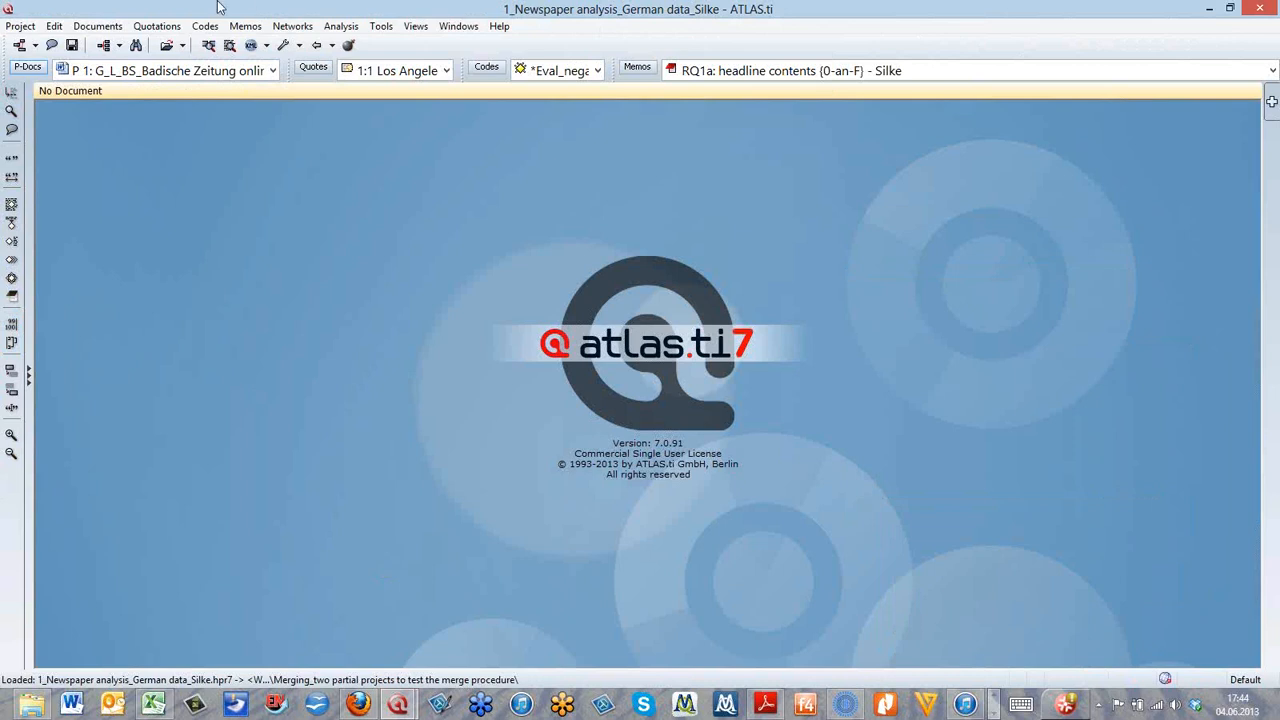
left_click(27, 67)
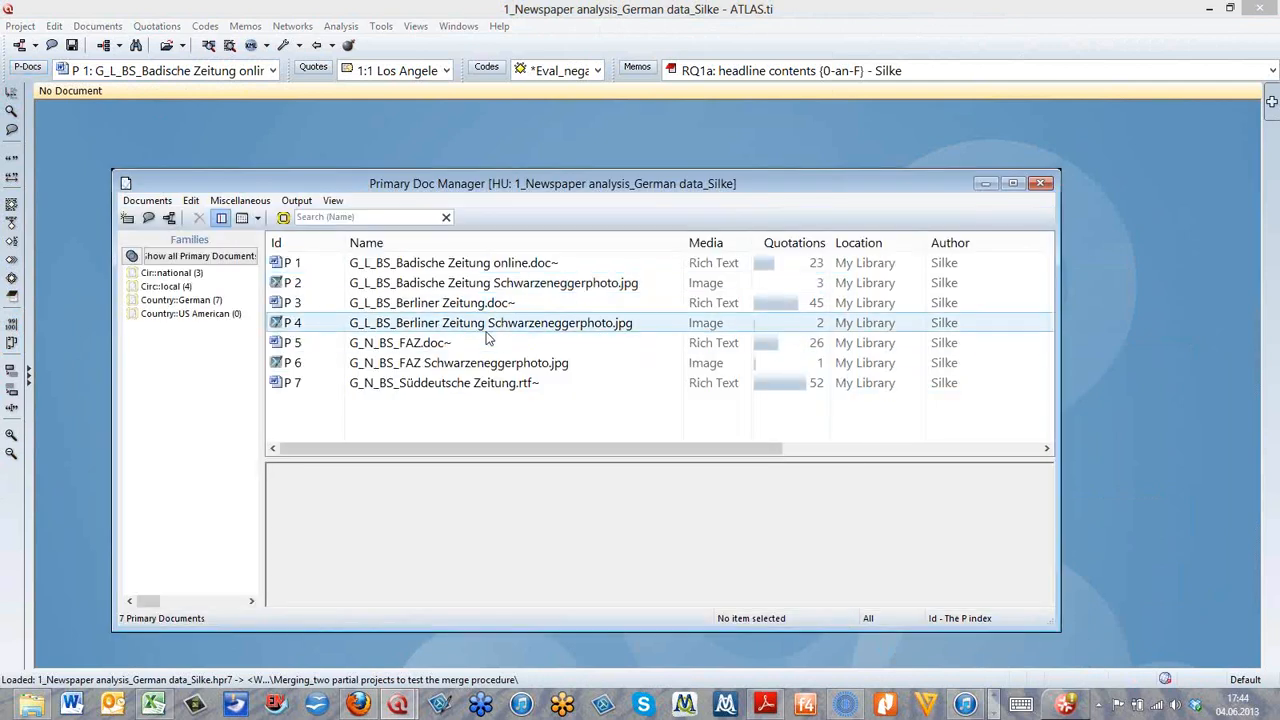
left_click_drag(881, 185, 823, 177)
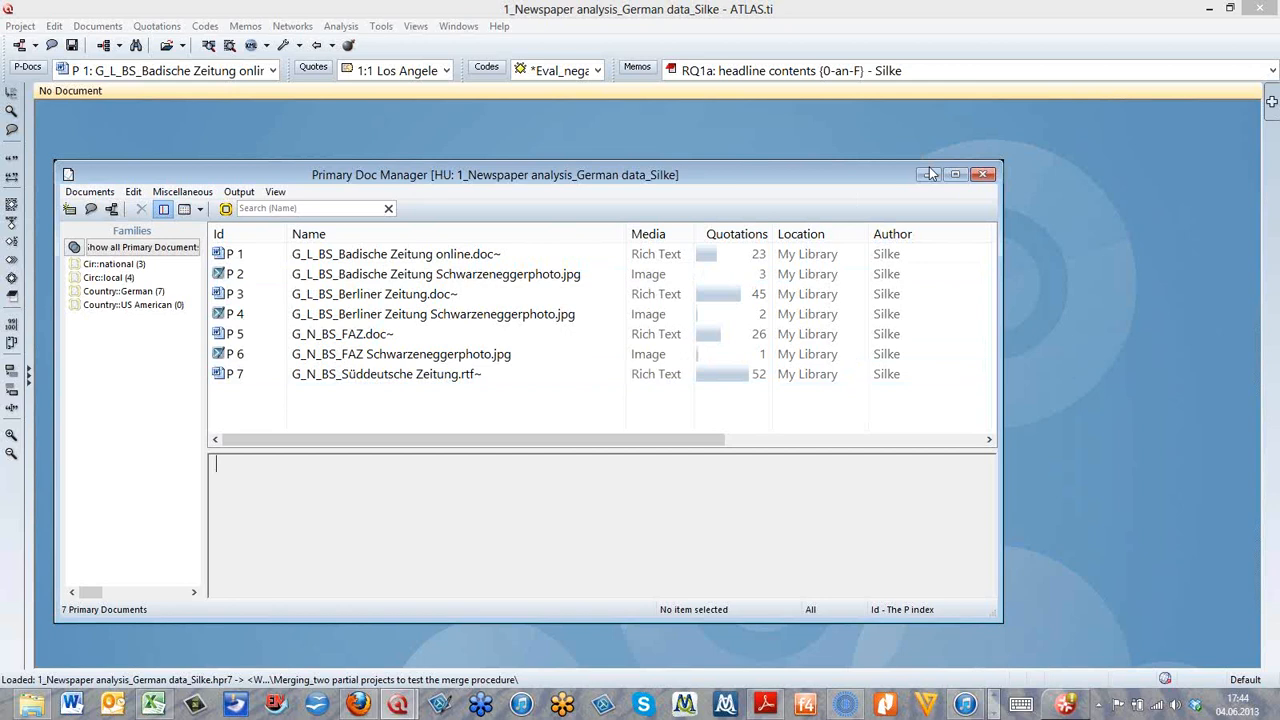
left_click(981, 175)
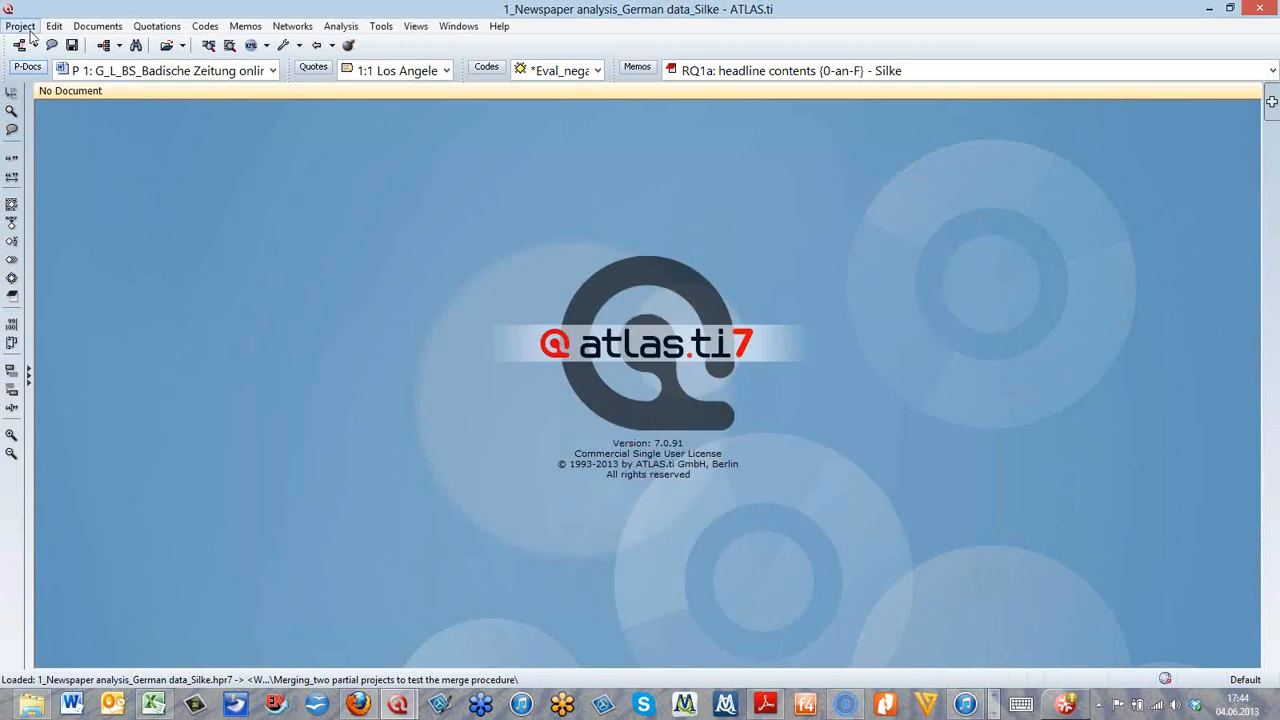
Step: Start a merge with 2_Newspaper analysis_US data from the desktop folder "Merging_two partial projects to test the merge procedure" as source HU, proceeding to the merge strategy
left_click(21, 26)
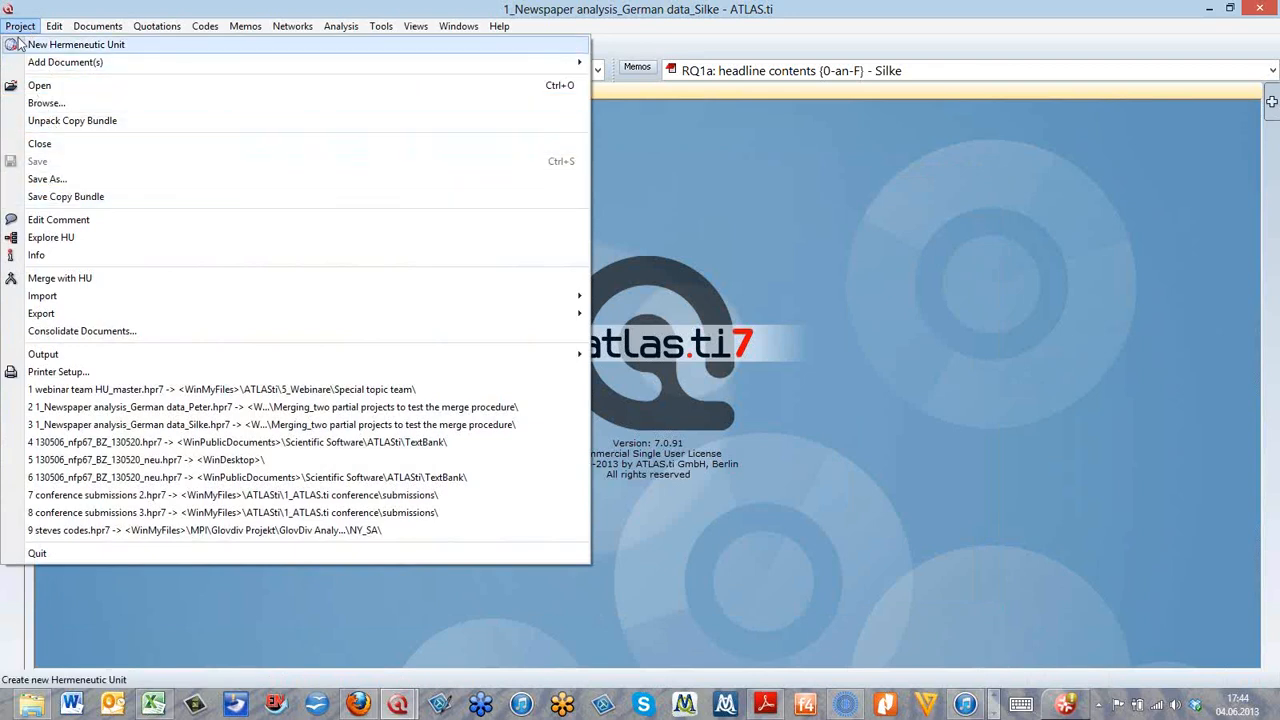
left_click(88, 279)
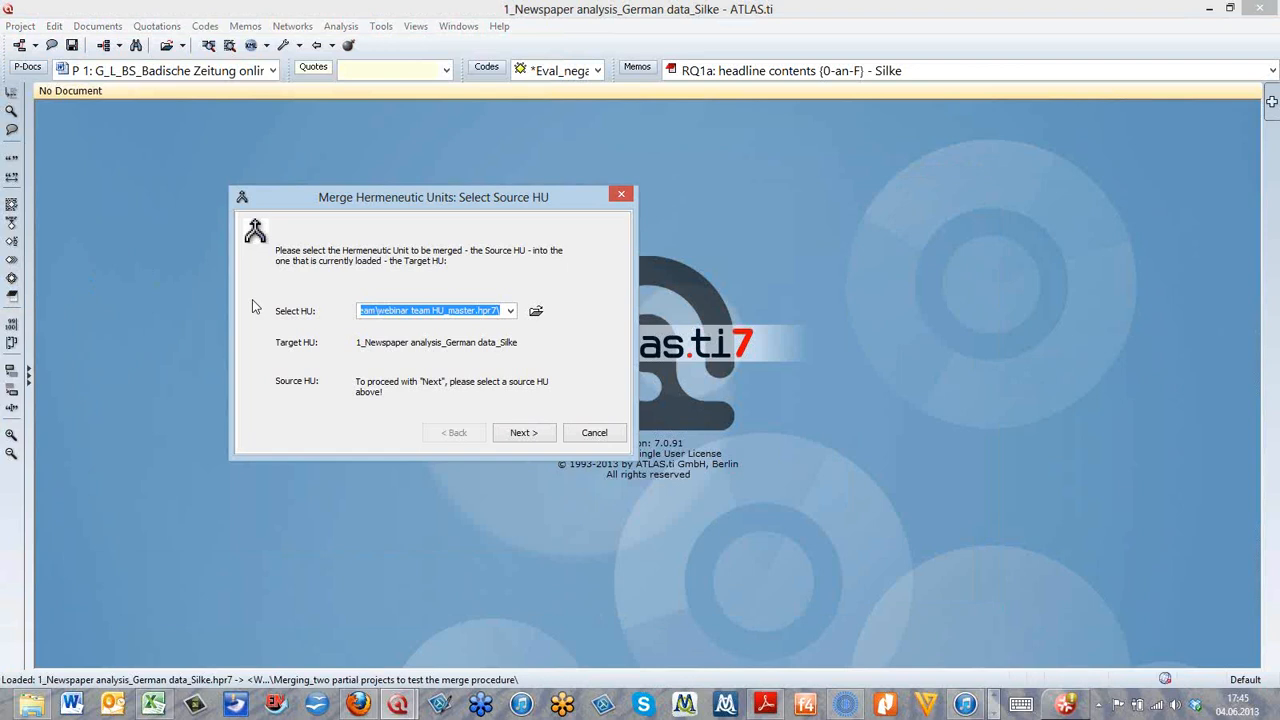
left_click(535, 313)
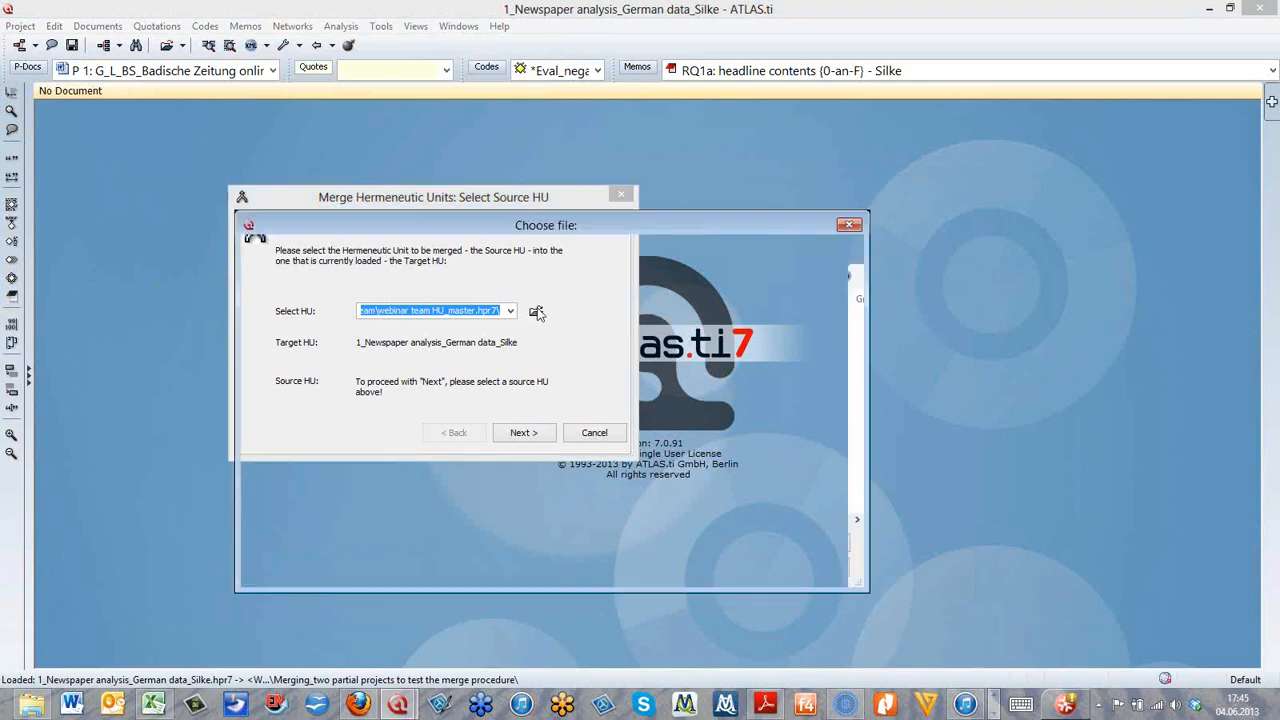
left_click(293, 355)
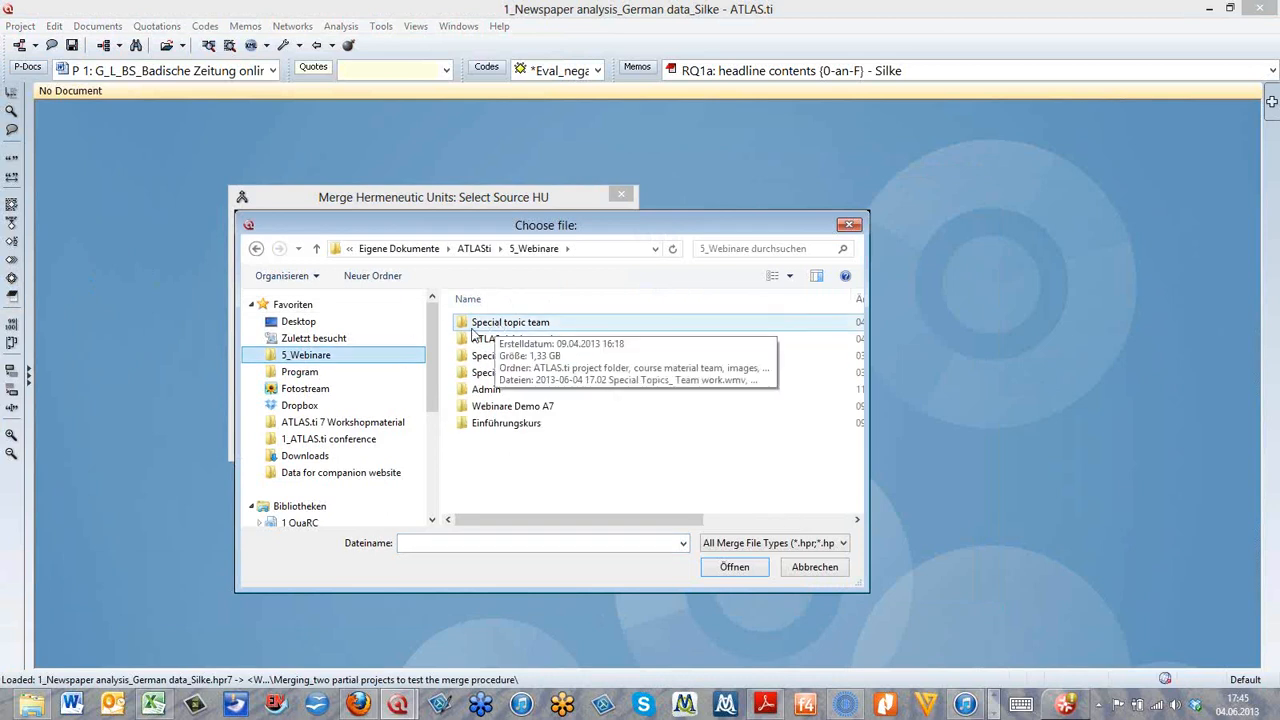
left_click(393, 321)
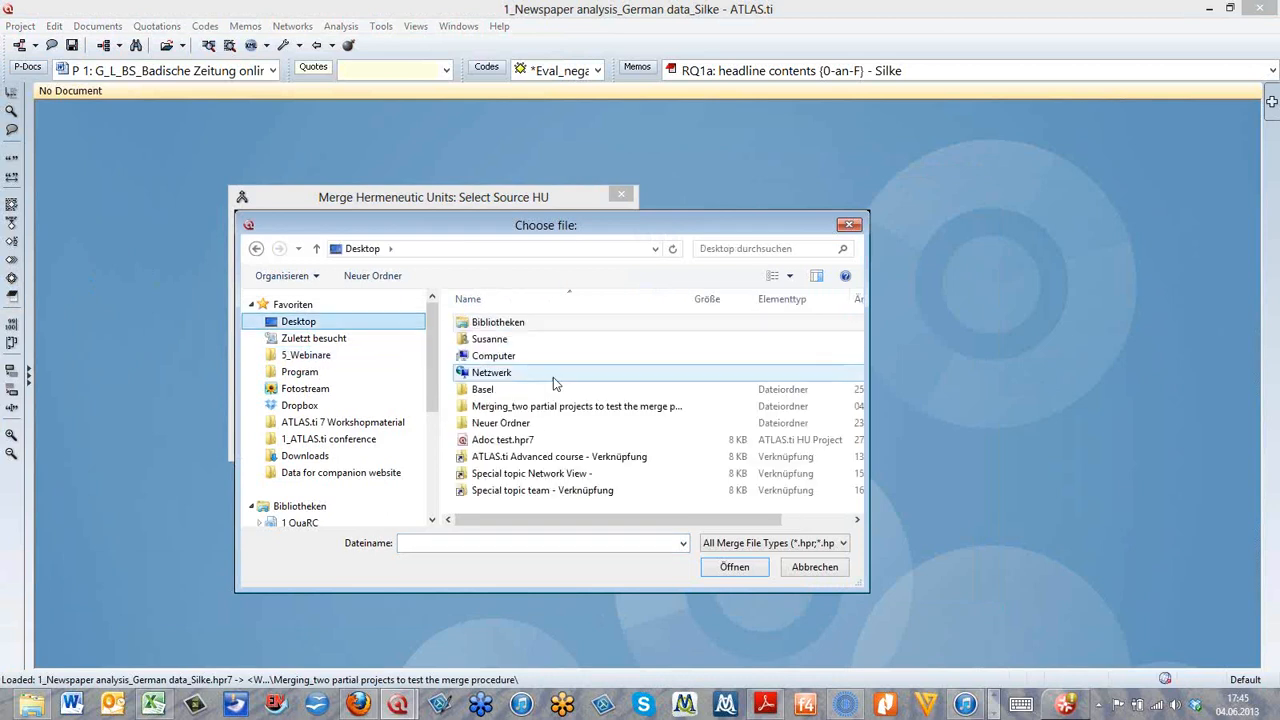
double_click(548, 407)
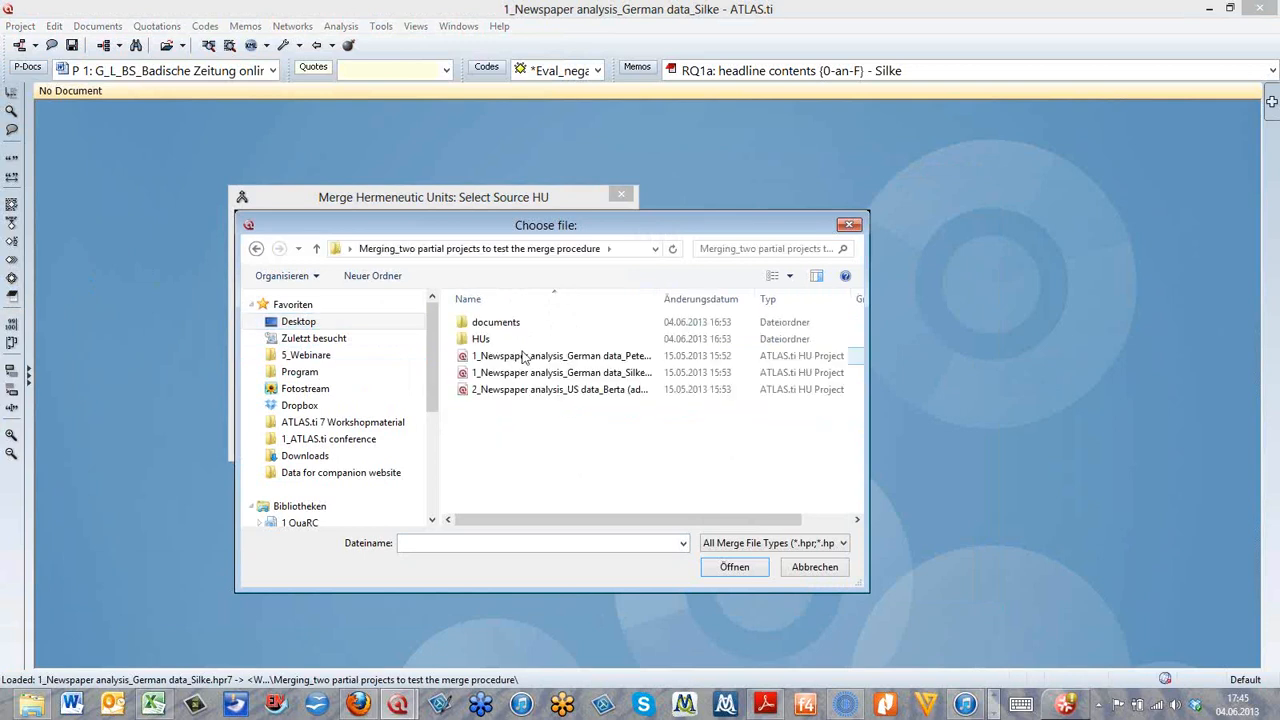
double_click(563, 391)
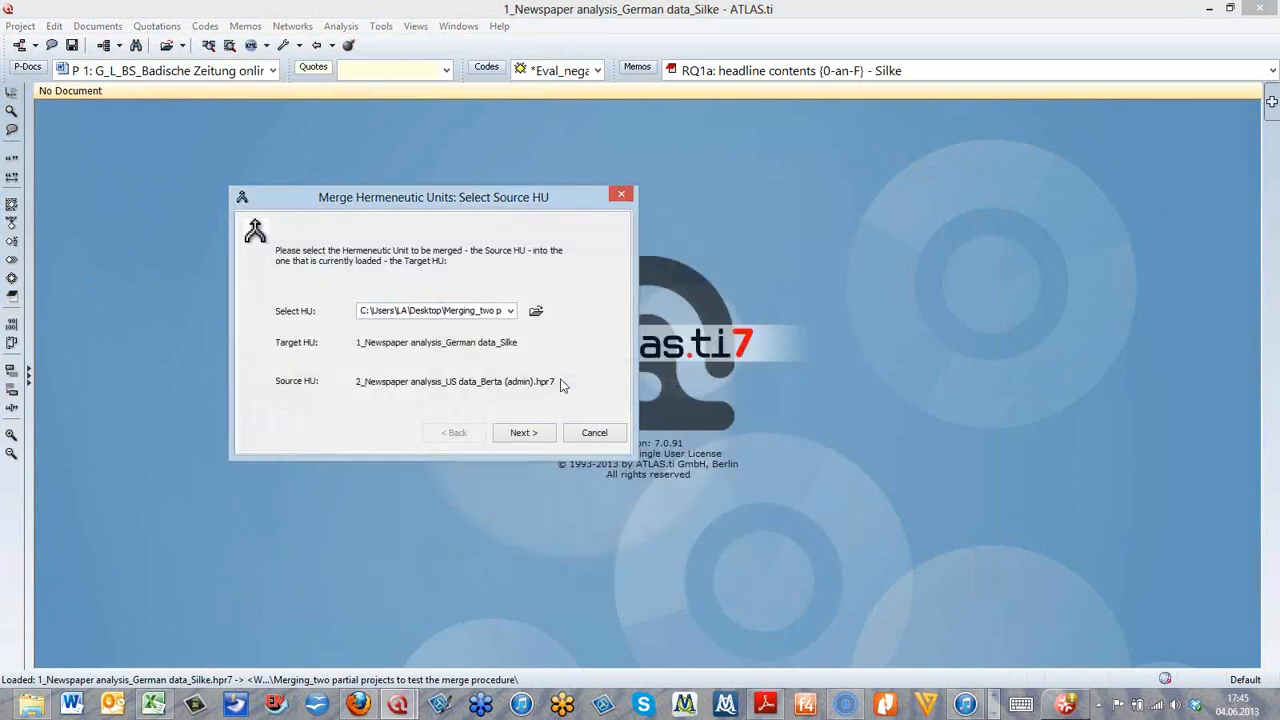
left_click(524, 433)
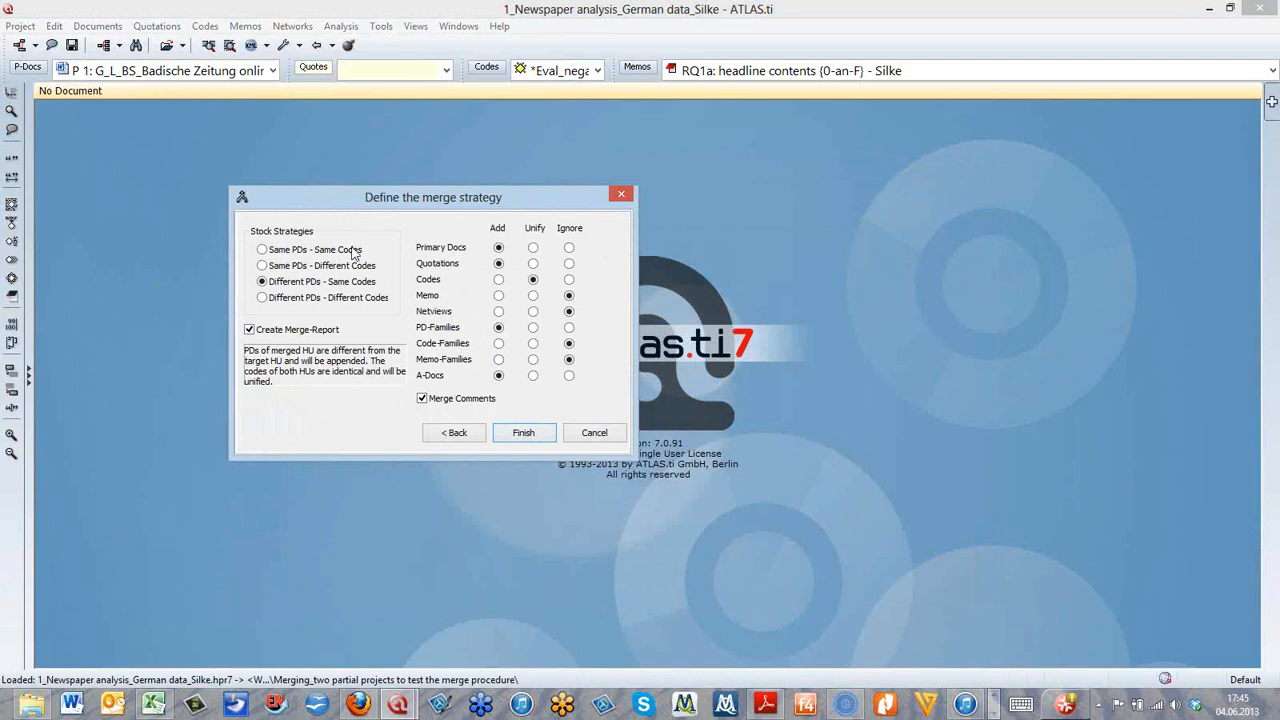
Step: Try the stock merge strategies for same and different PDs and codes, comparing their Add, Unify and Ignore settings, including those for PD-Families
left_click(264, 250)
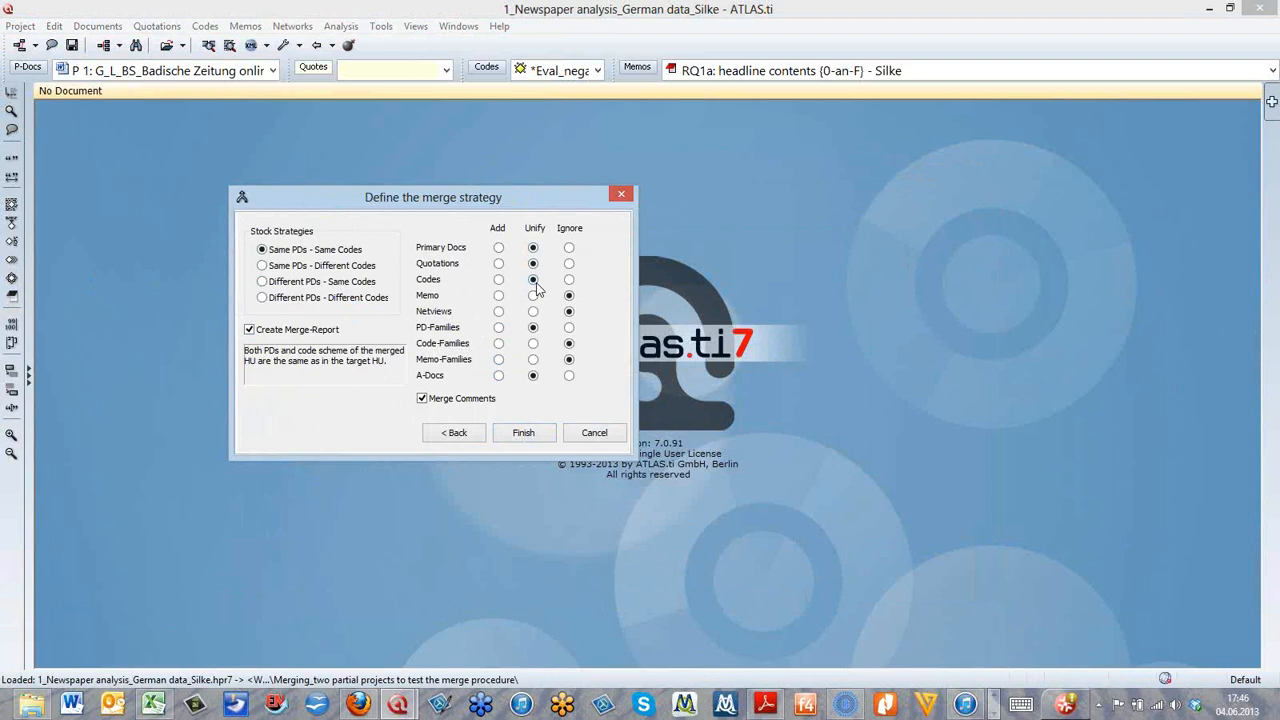
left_click(570, 328)
left_click(499, 328)
left_click(532, 328)
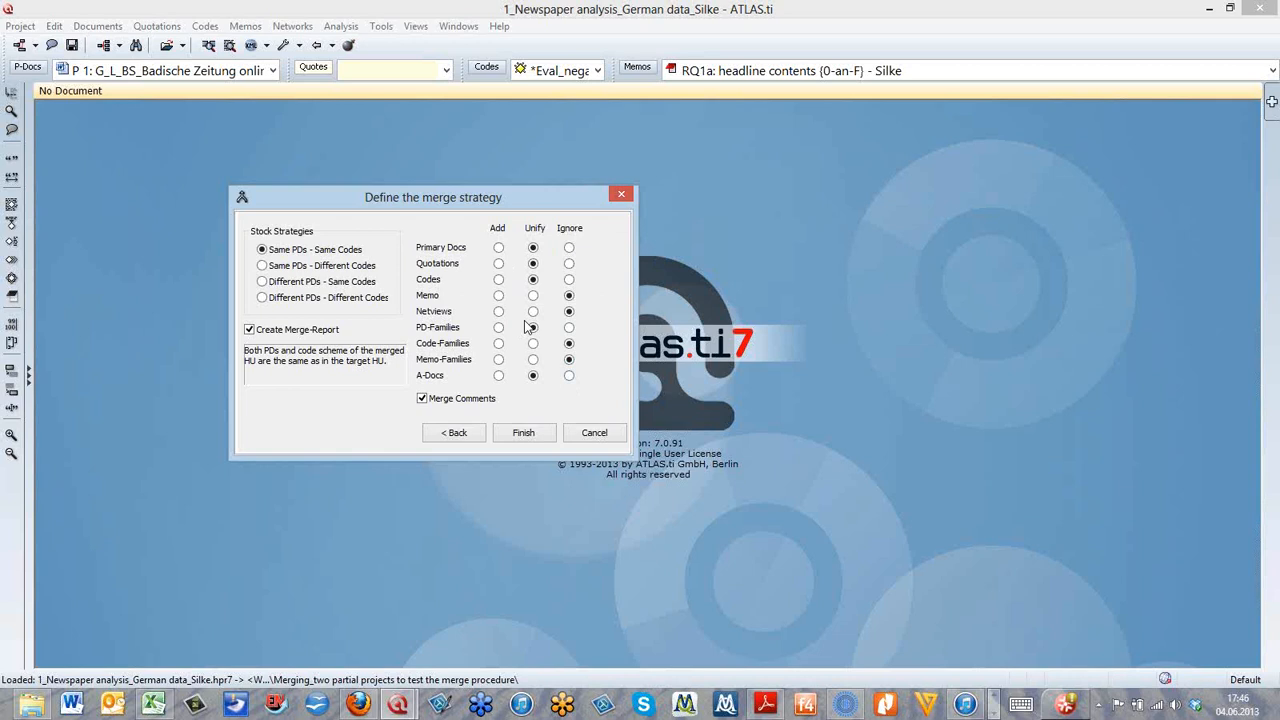
left_click(262, 266)
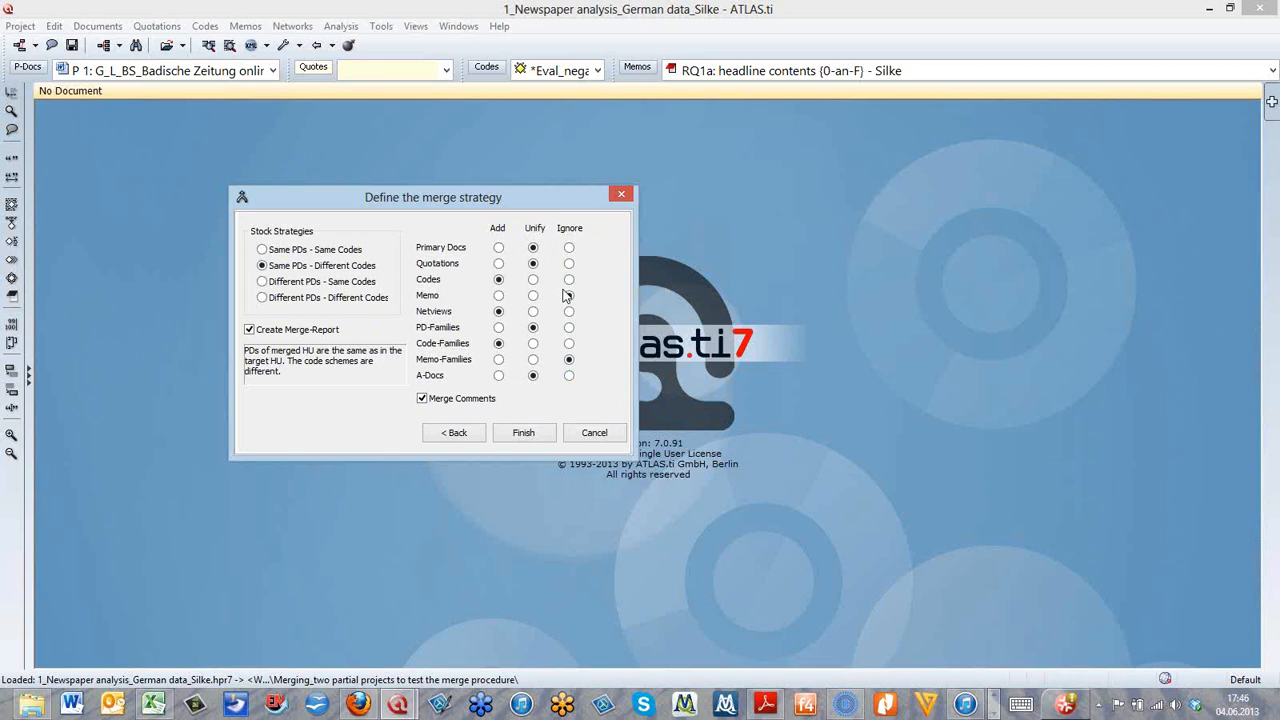
left_click(262, 283)
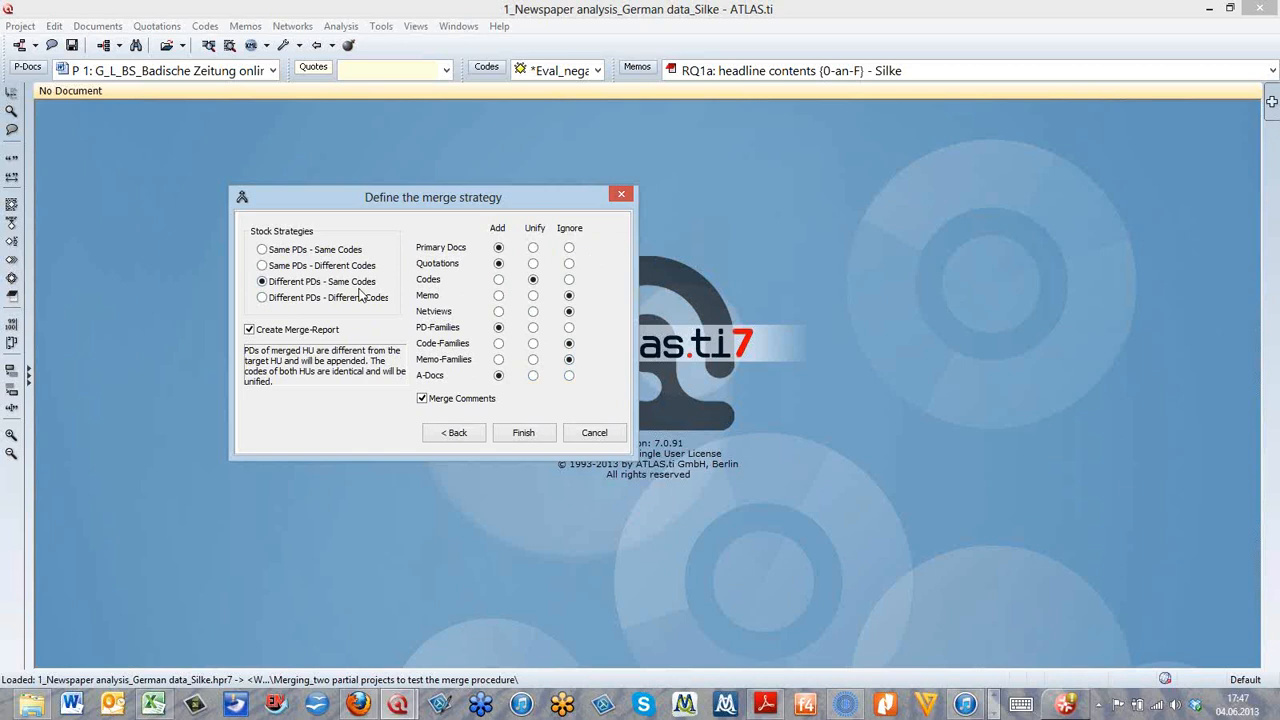
left_click(284, 298)
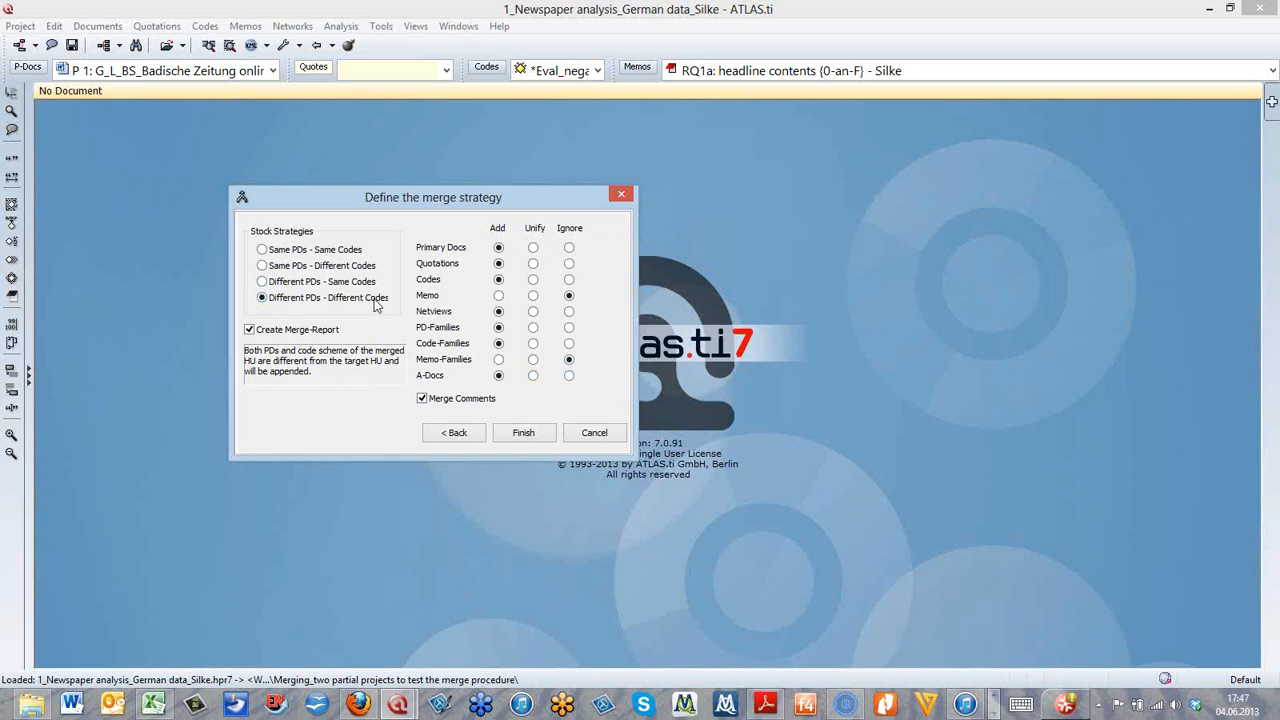
left_click(305, 285)
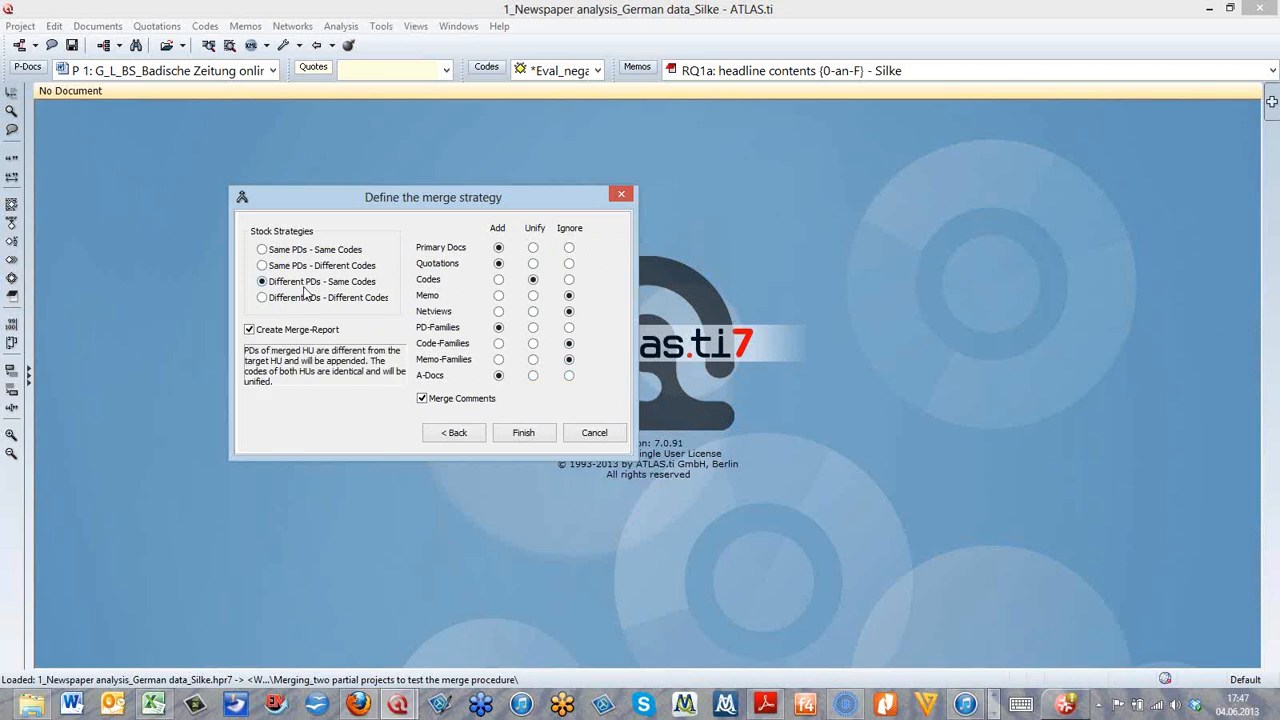
left_click(266, 252)
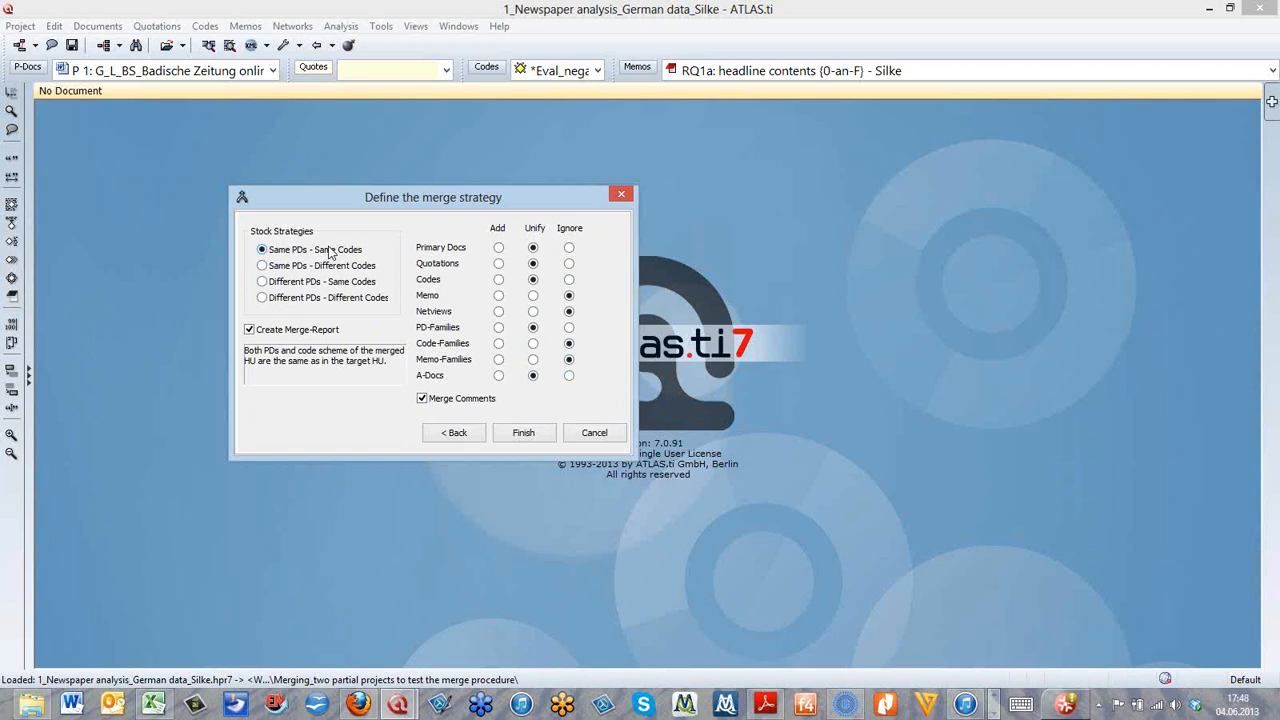
Step: Merge the units with the Different PDs - Same Codes strategy, including all code families referenced by the super codes
left_click(277, 286)
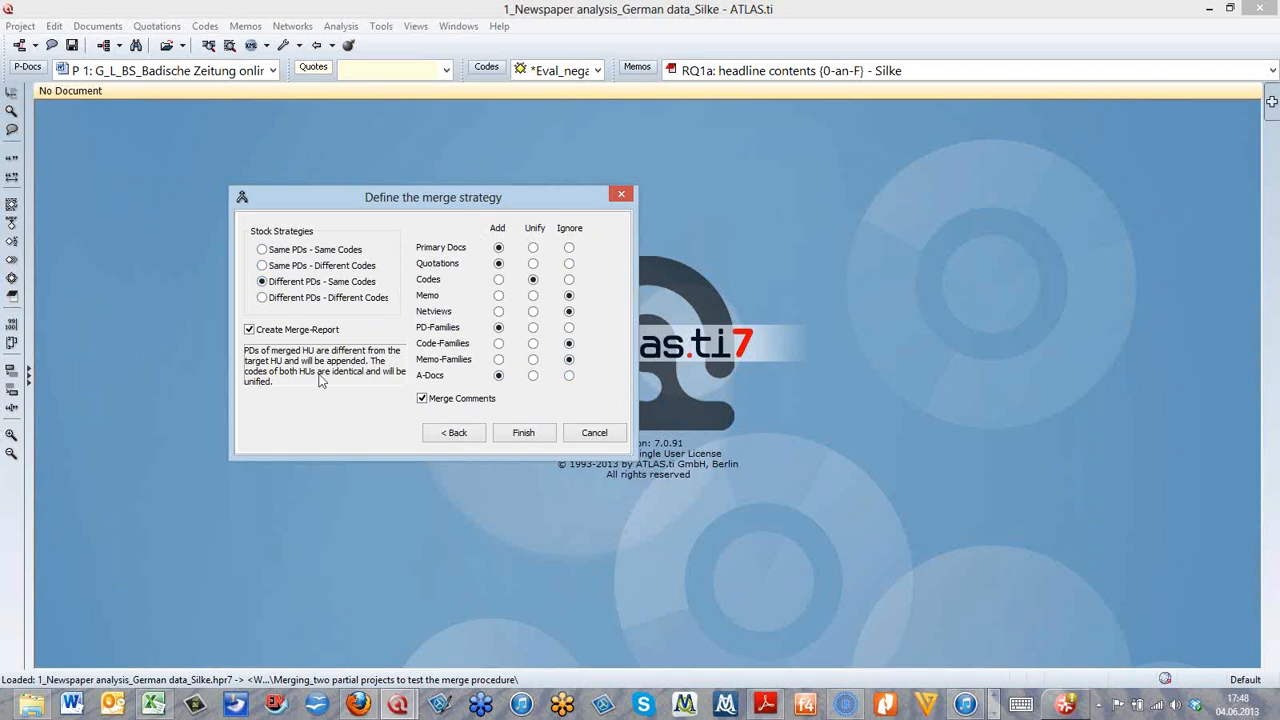
left_click(537, 436)
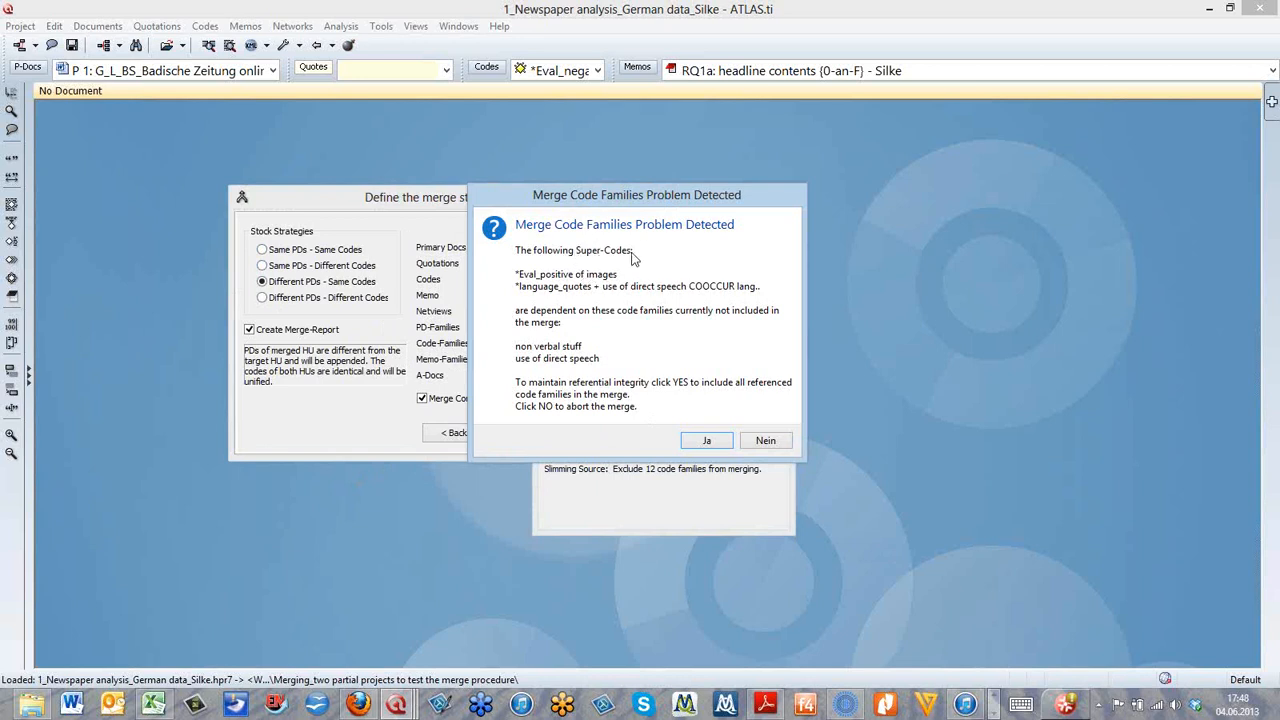
left_click(708, 441)
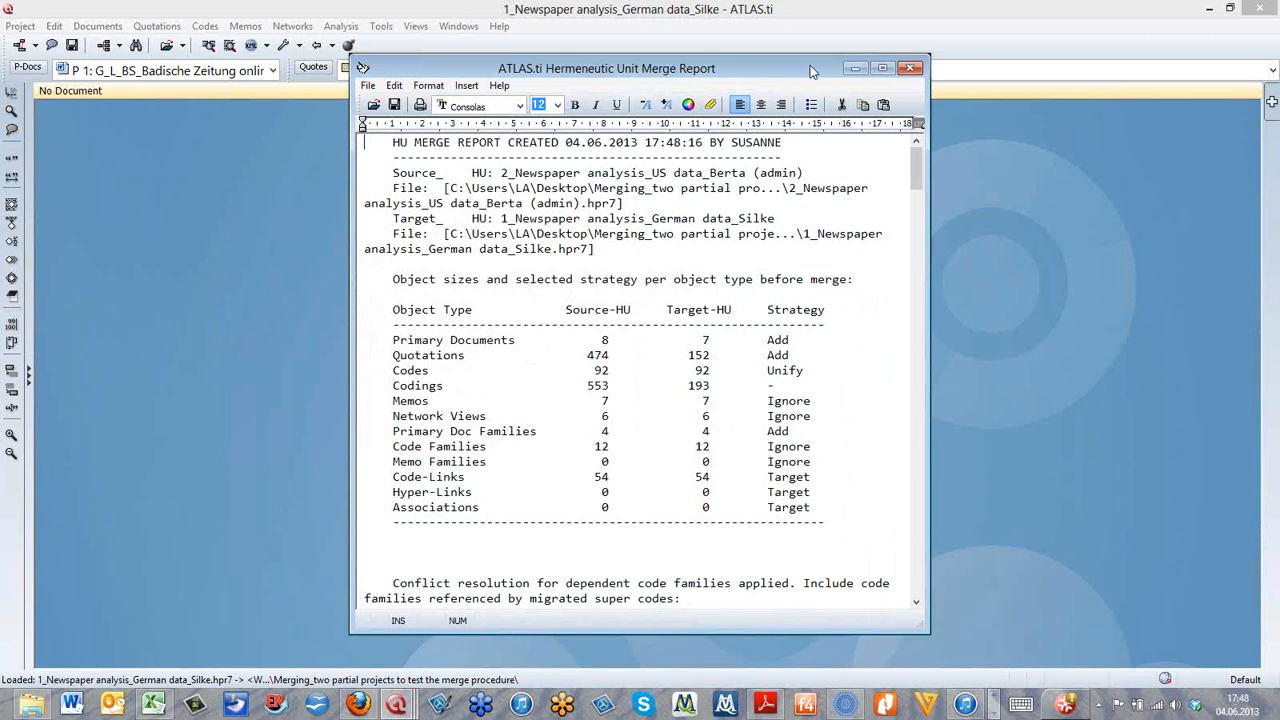
Step: Read the merge report through to the object sizes after the merge, and close it
left_click_drag(809, 65, 688, 46)
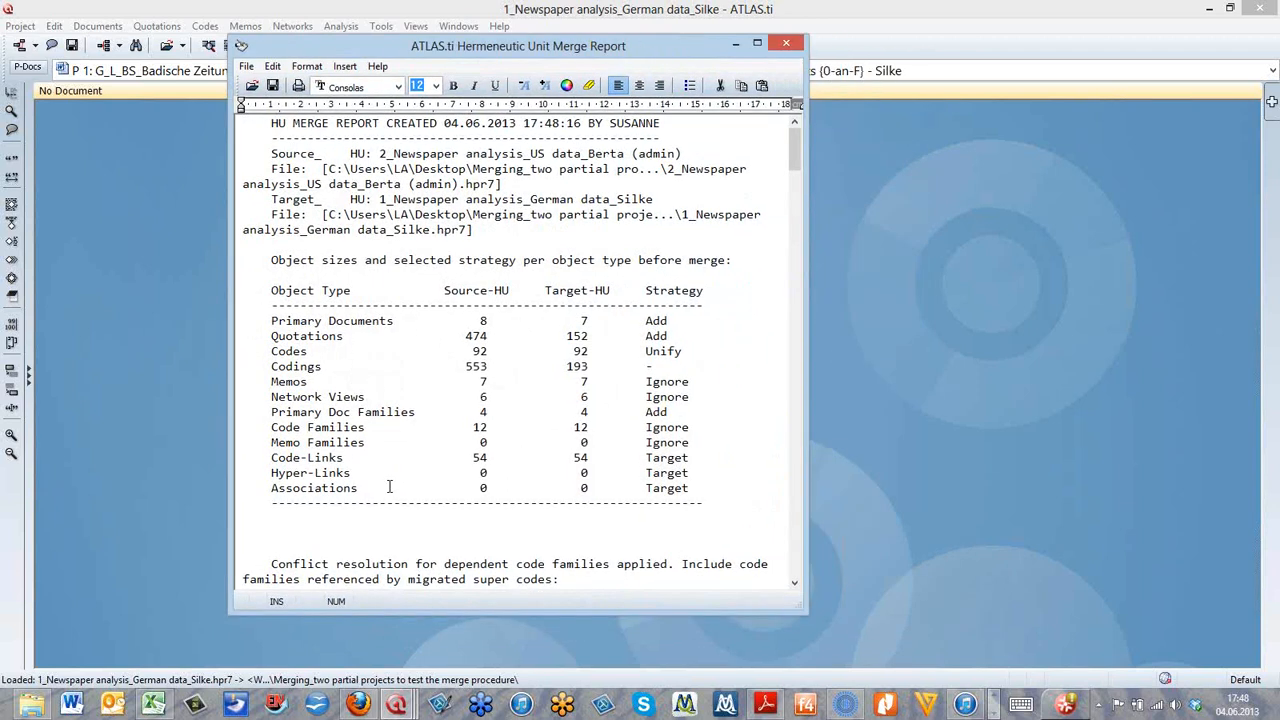
left_click_drag(793, 146, 808, 587)
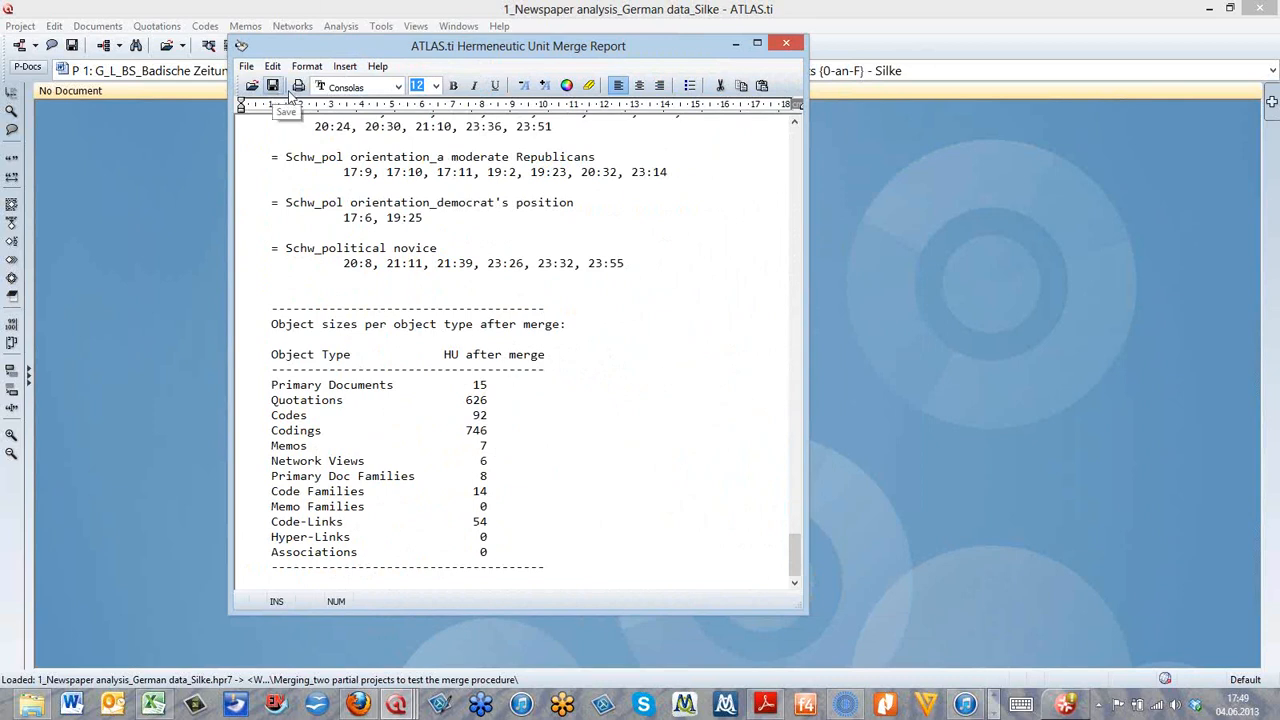
left_click(786, 43)
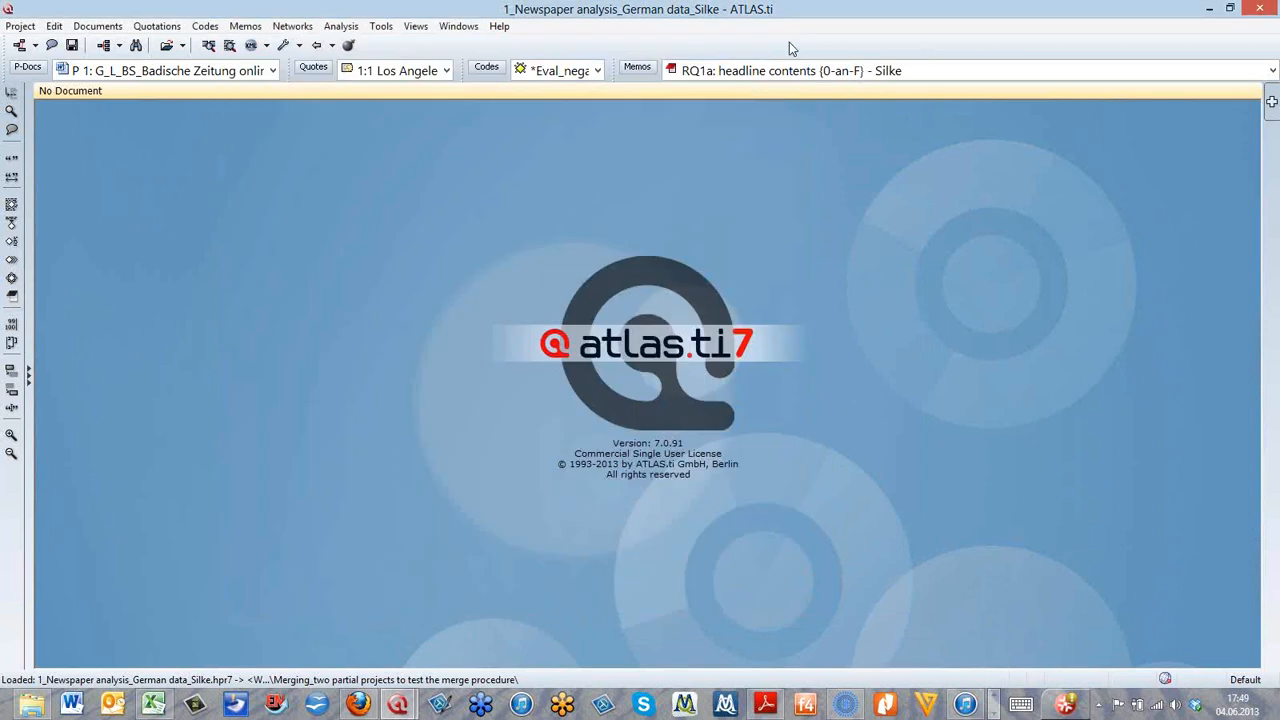
Step: Examine the merged unit's documents and their authors in the Primary Doc Manager, enlarging the document list and widening the window
left_click(41, 72)
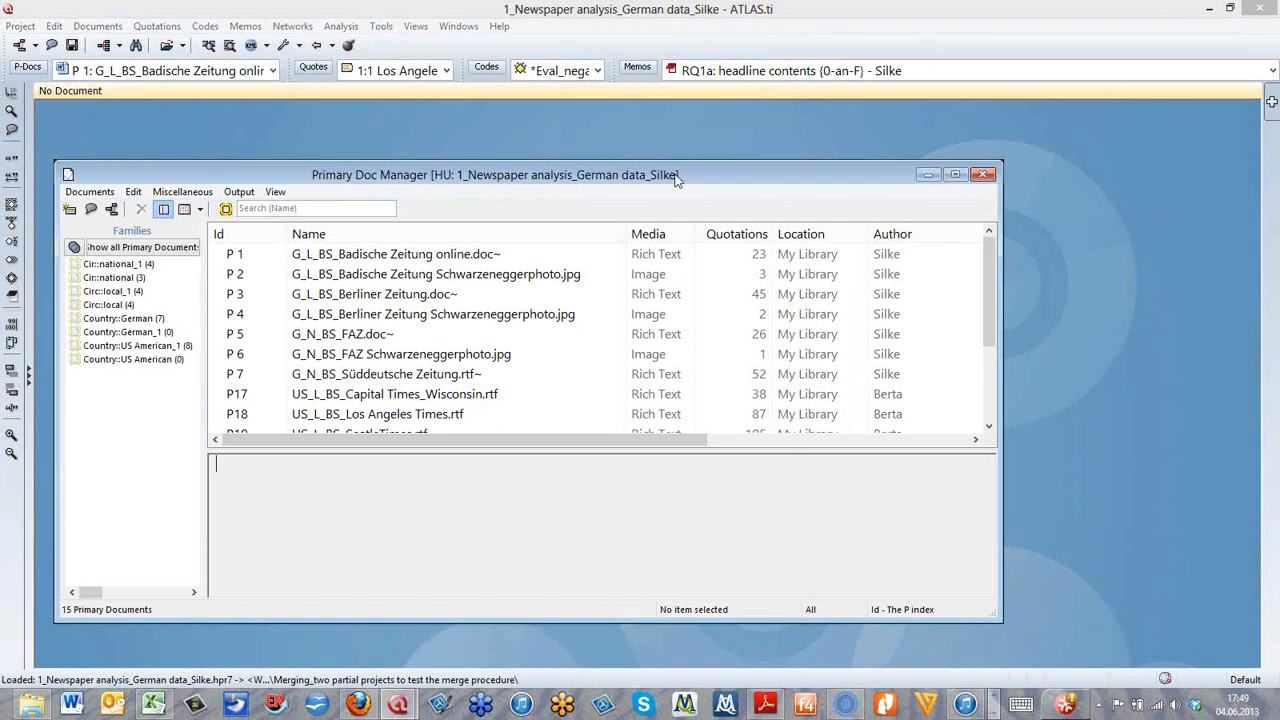
left_click_drag(676, 180, 675, 108)
left_click_drag(609, 382, 605, 522)
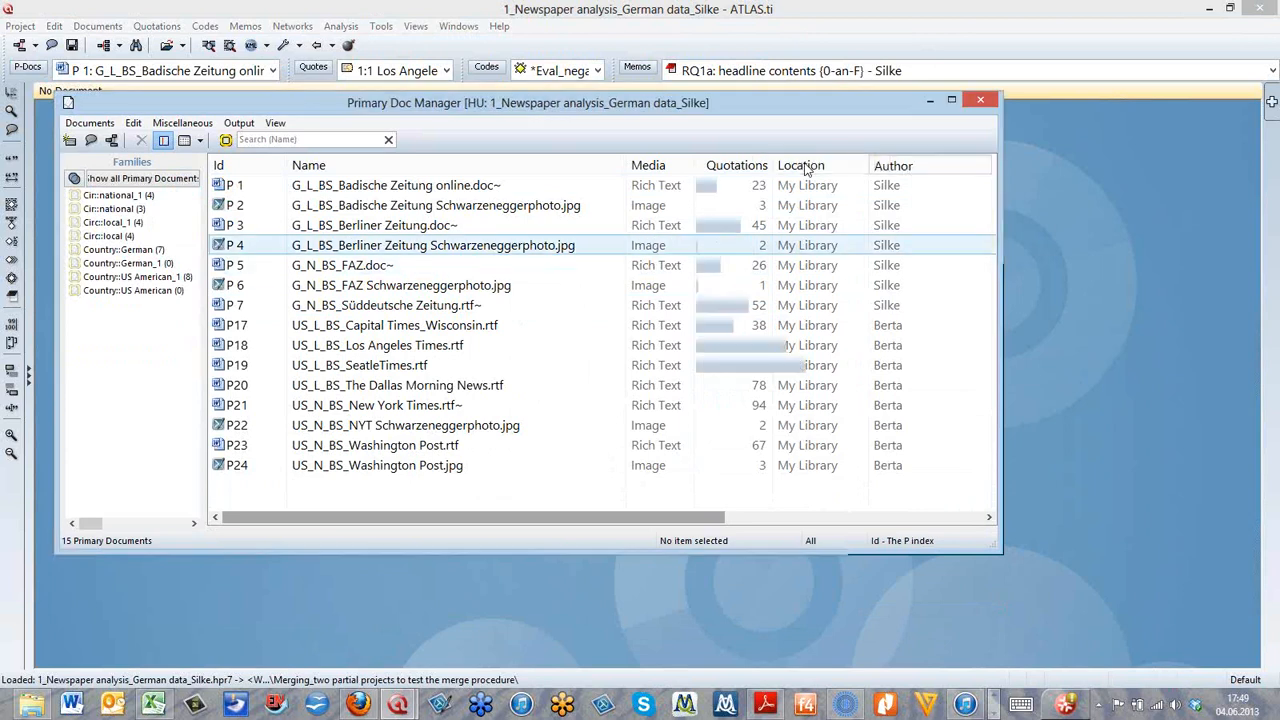
left_click_drag(805, 170, 940, 165)
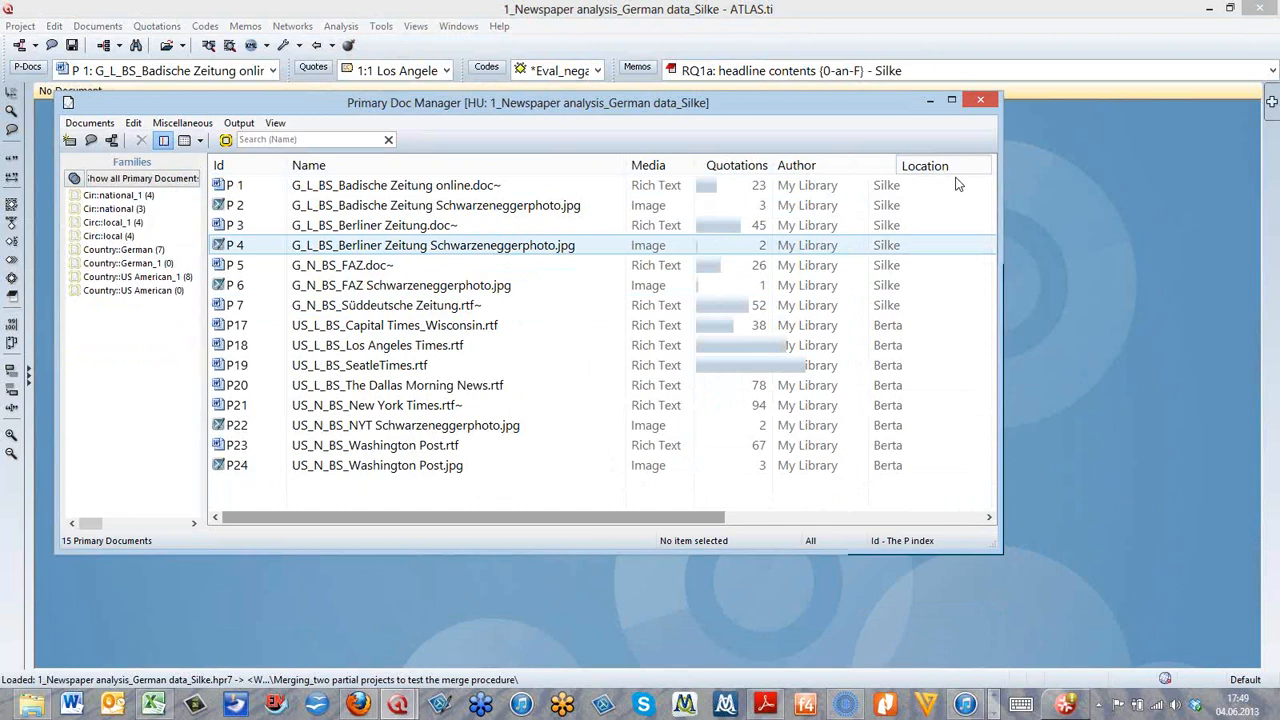
left_click_drag(1003, 189, 1124, 189)
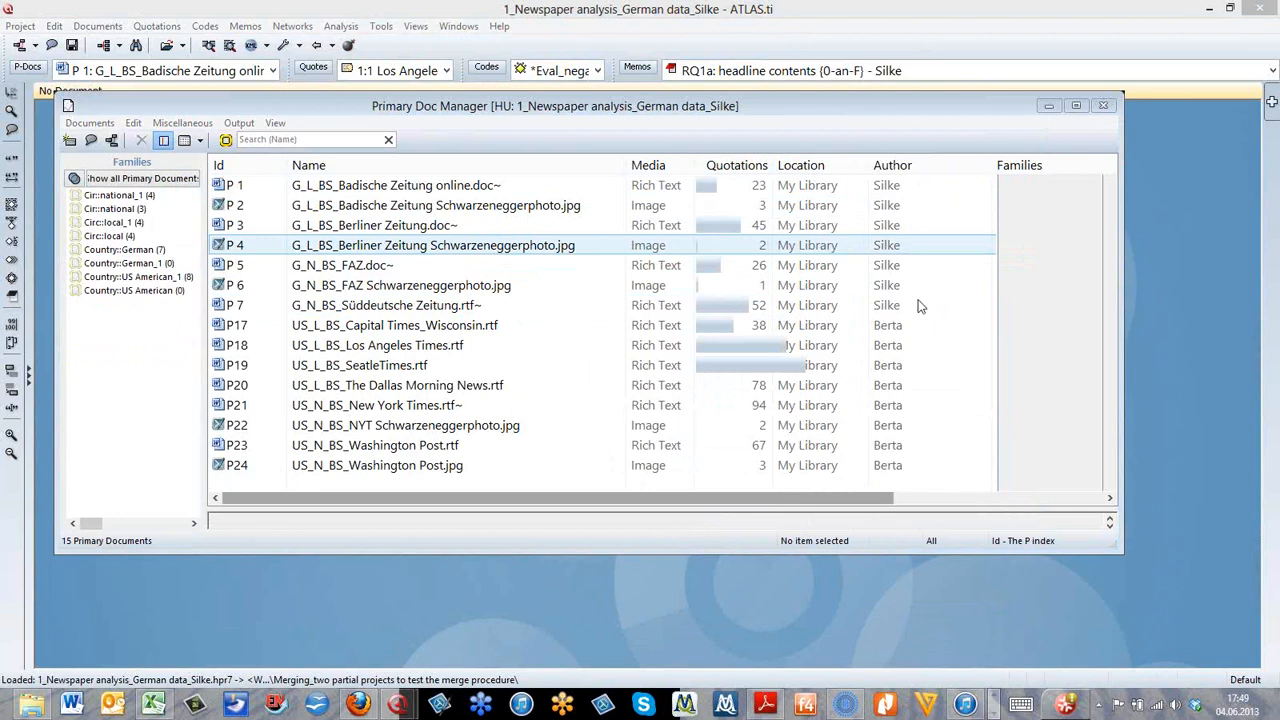
Step: Minimize the Primary Doc Manager and examine the merged unit's codes and their authors in the Code Manager, closing it when done
left_click(505, 70)
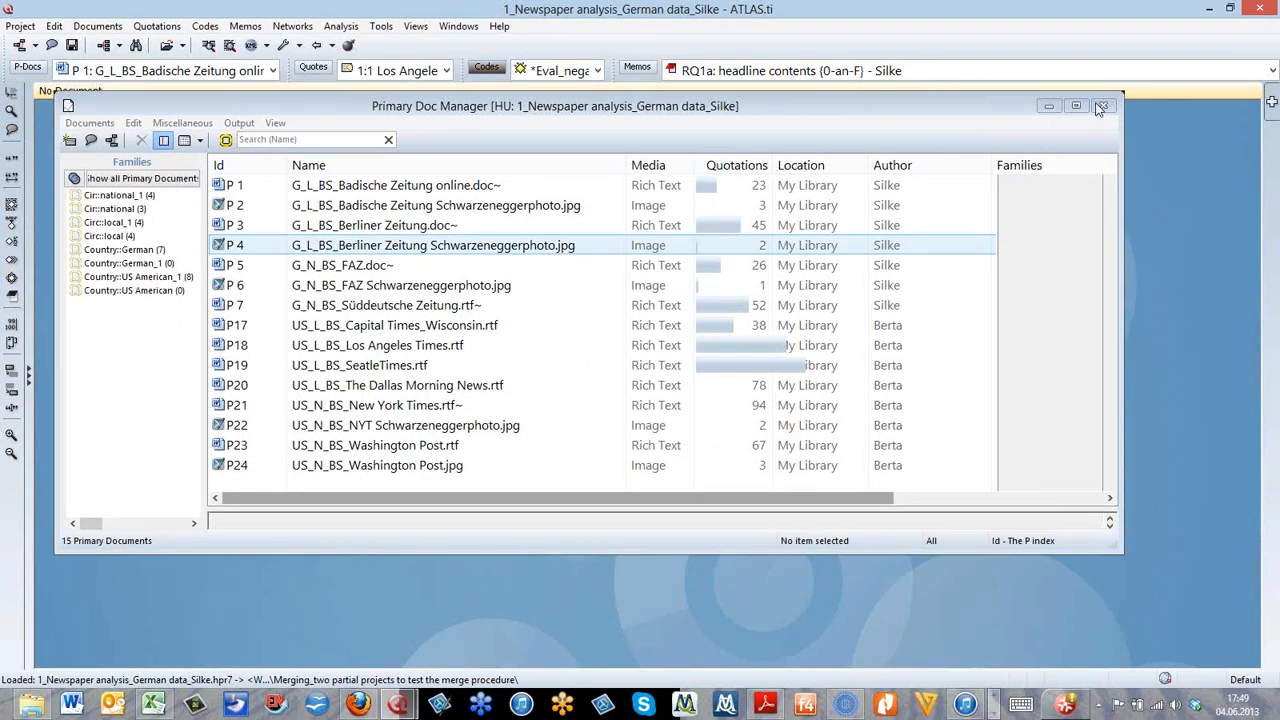
left_click(848, 118)
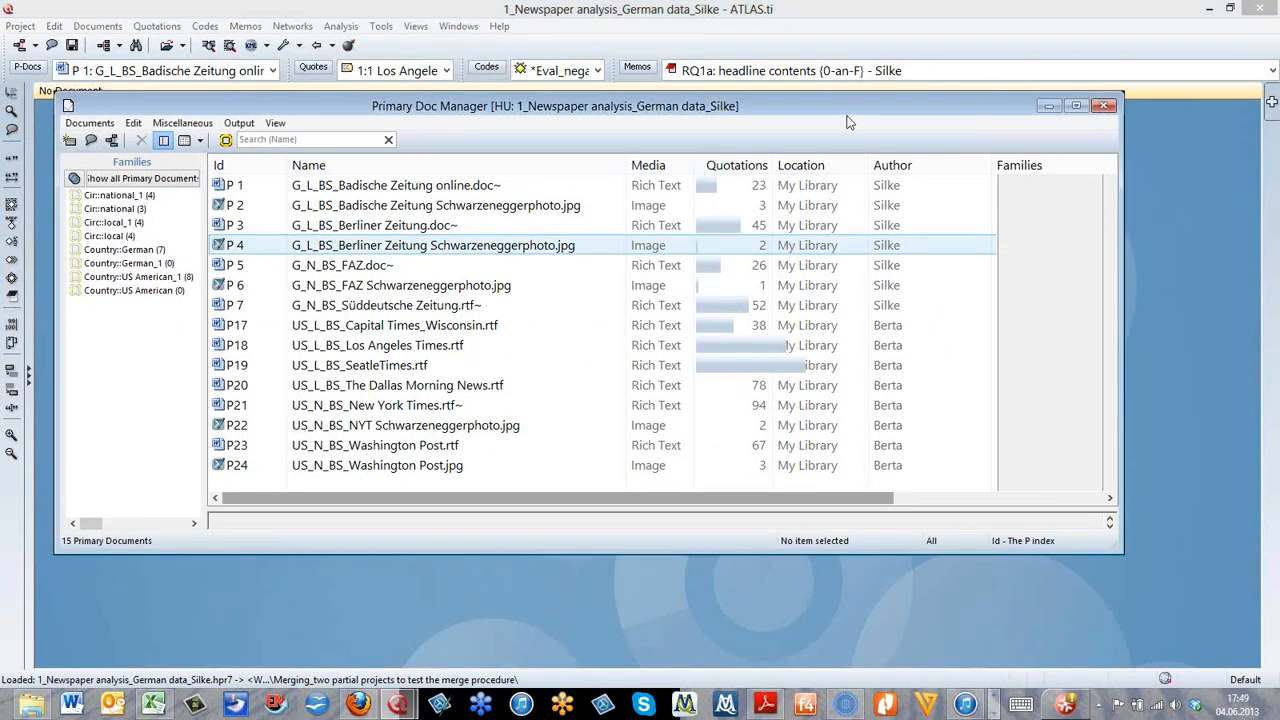
mouse_move(841, 110)
left_mouse_down()
mouse_move(857, 329)
mouse_move(844, 130)
left_mouse_up()
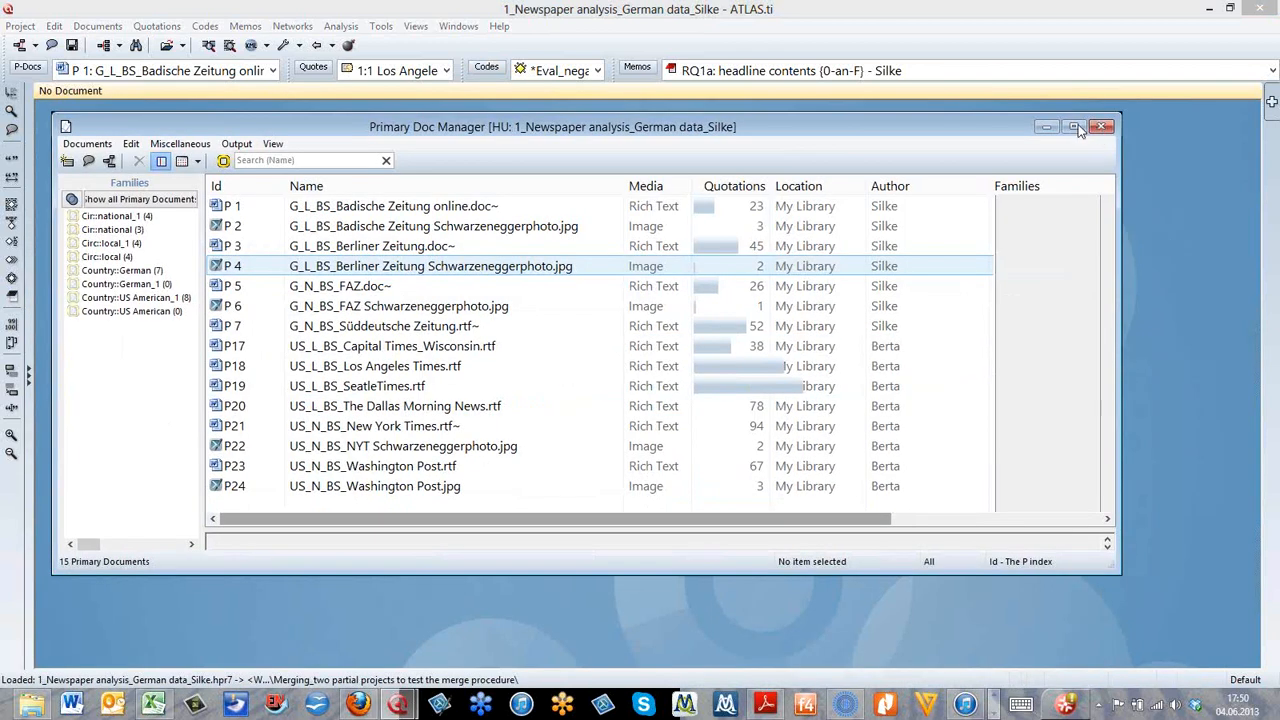
left_click(1047, 127)
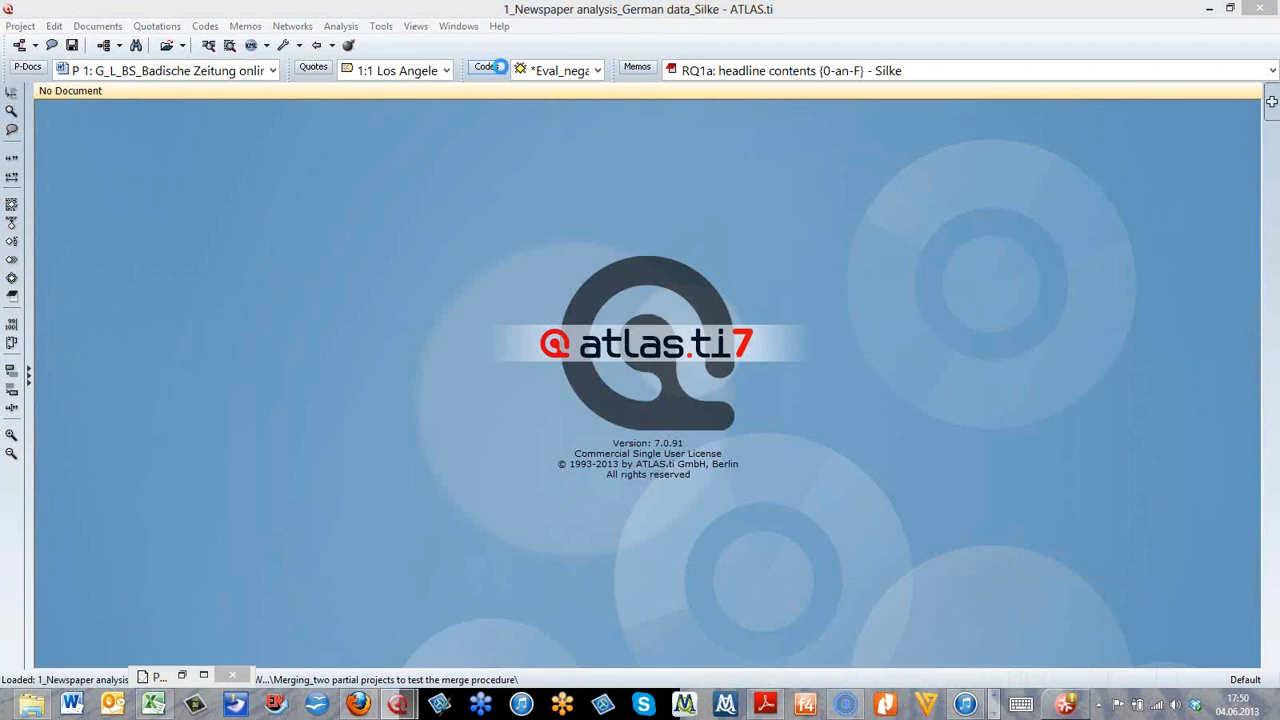
left_click(487, 68)
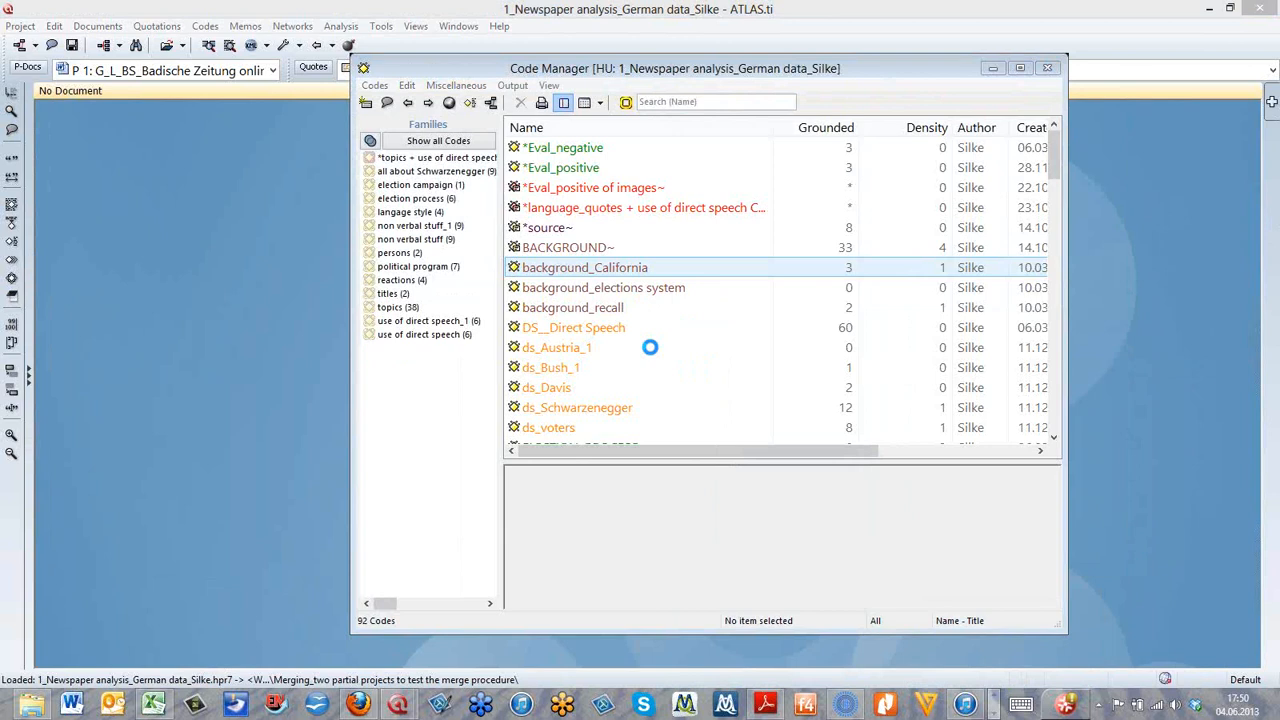
mouse_move(1056, 148)
left_mouse_down()
mouse_move(1043, 414)
mouse_move(1048, 130)
left_mouse_up()
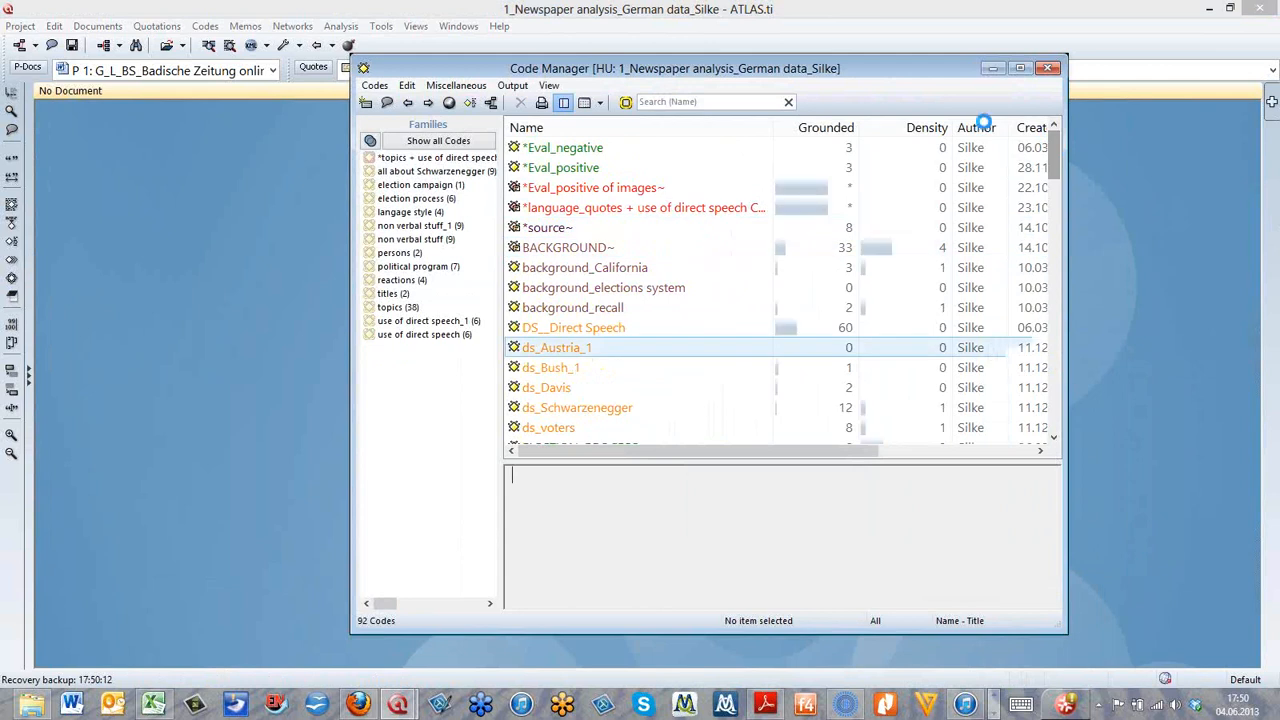
left_click(1047, 67)
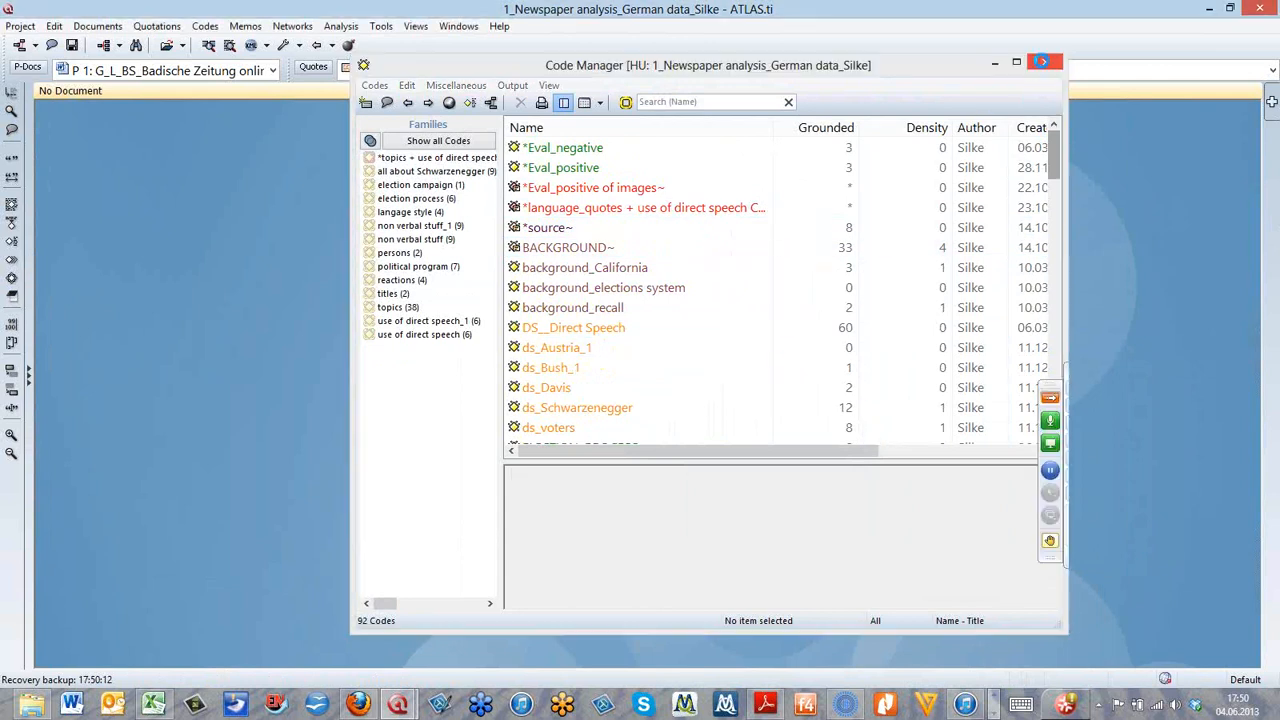
Step: Examine the merged quotations with their authors and source documents in the Quotation Manager, and minimize it
left_click(305, 67)
mouse_move(1094, 171)
left_mouse_down()
mouse_move(1100, 267)
mouse_move(1105, 188)
left_mouse_up()
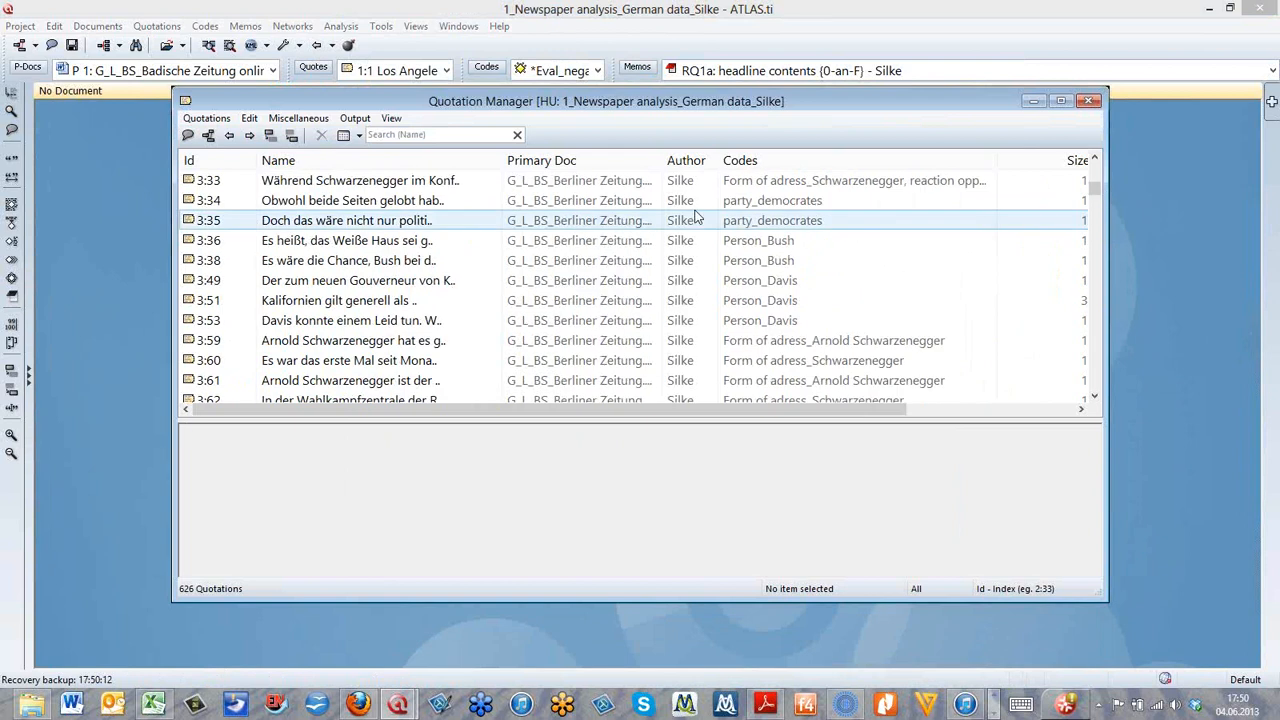
left_click_drag(1096, 188, 1097, 246)
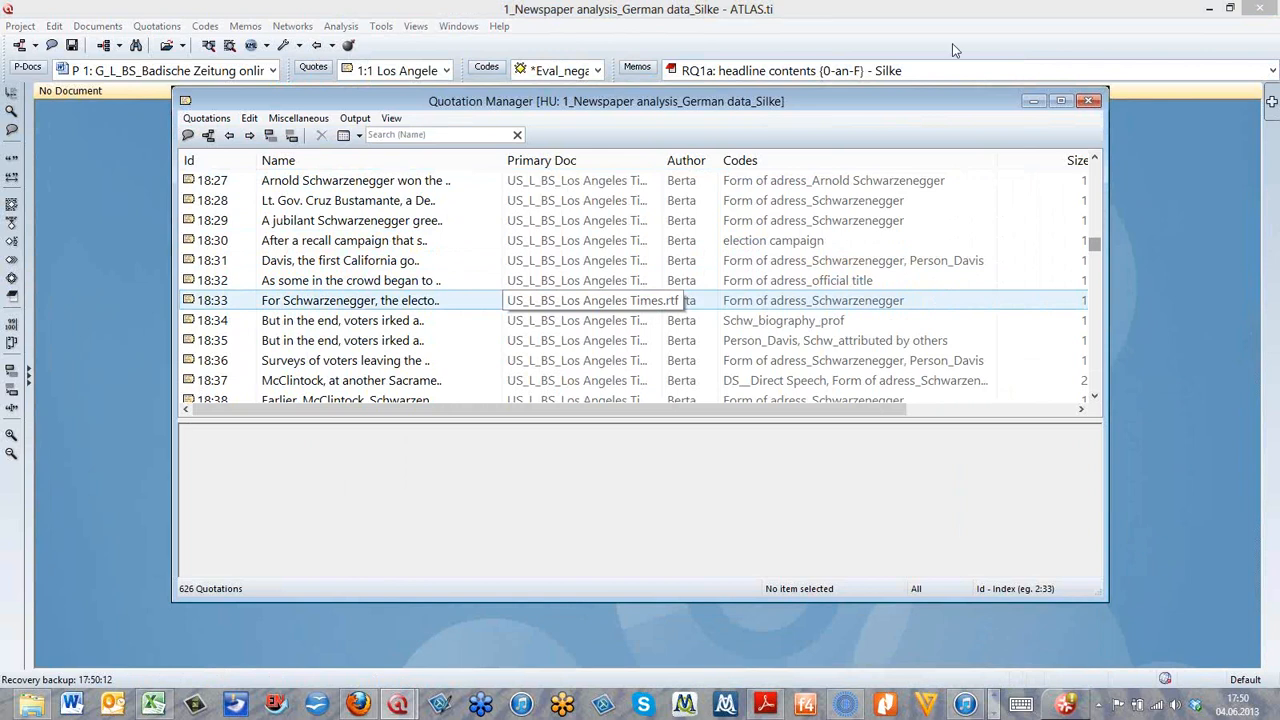
left_click(1034, 100)
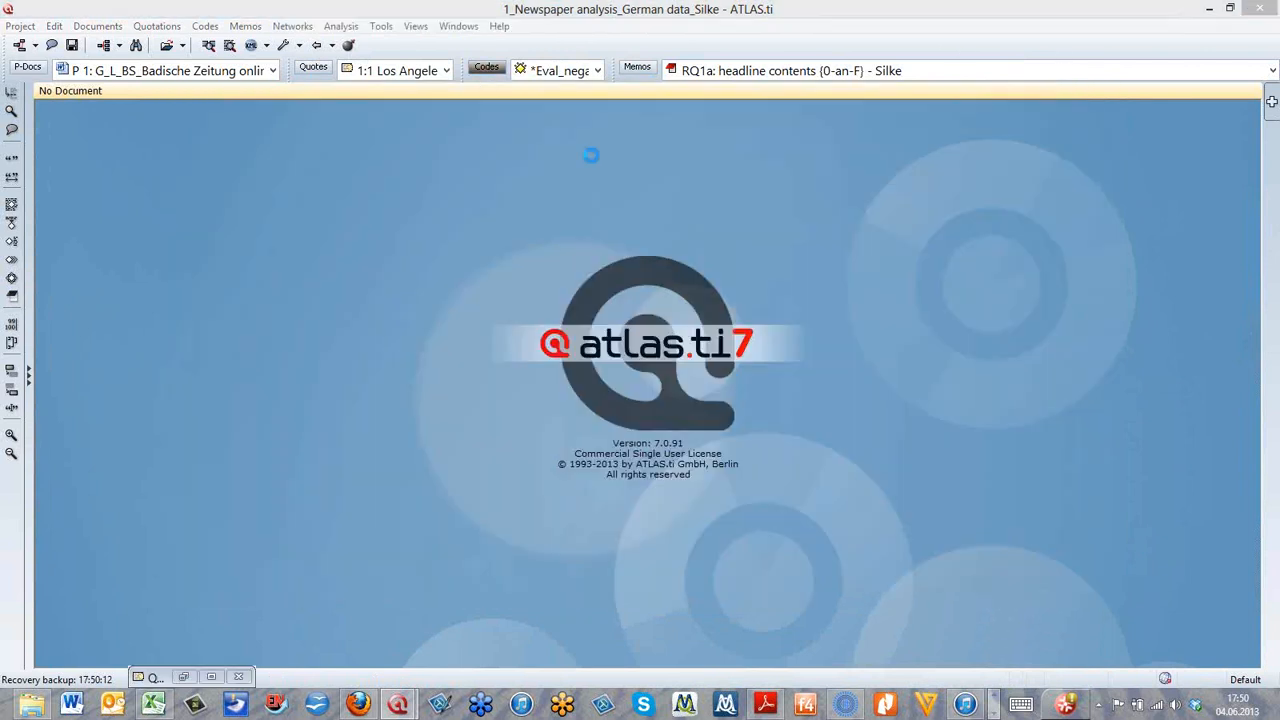
Step: Check the author column of the merged code list once more in the Code Manager, and close it
left_click(486, 66)
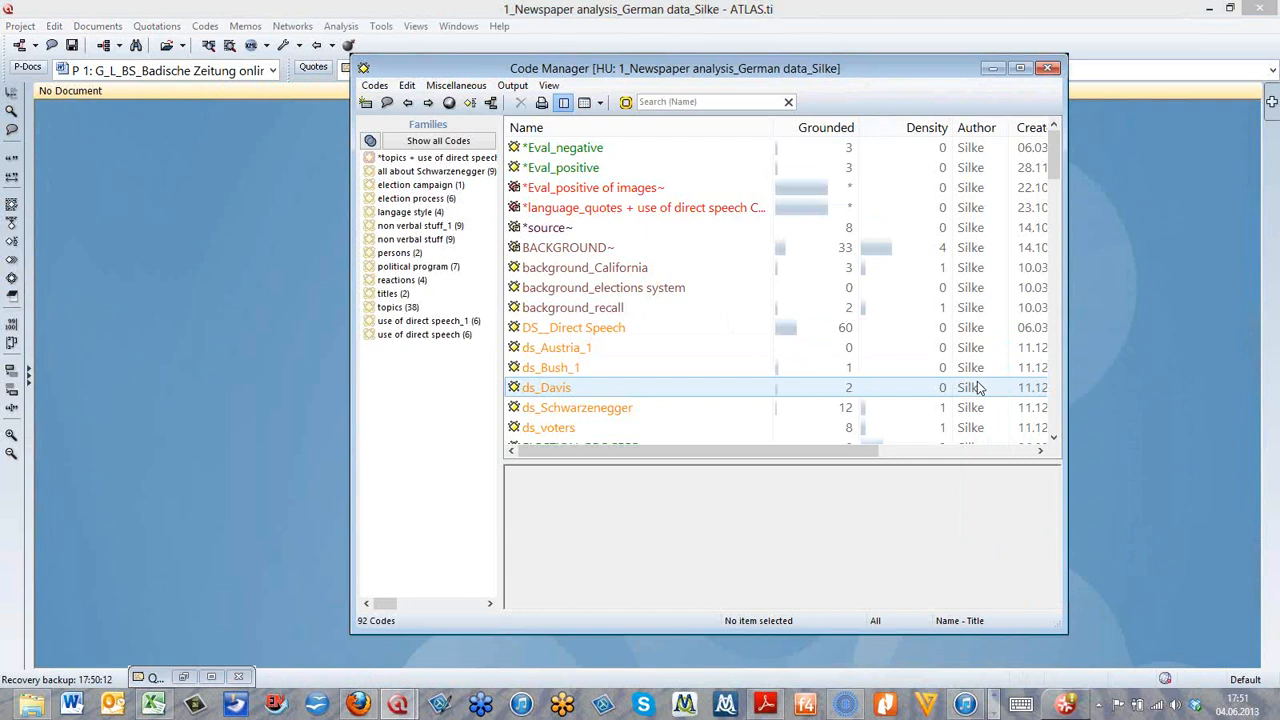
left_click(958, 247)
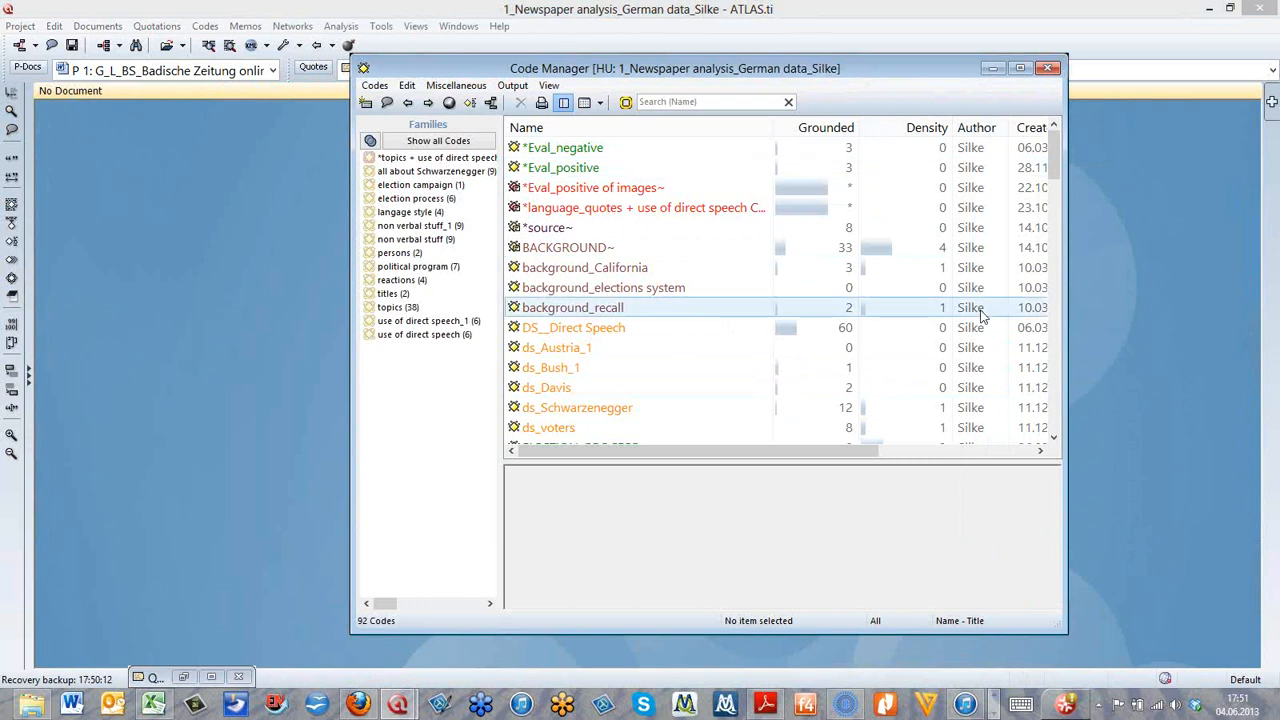
left_click(1049, 69)
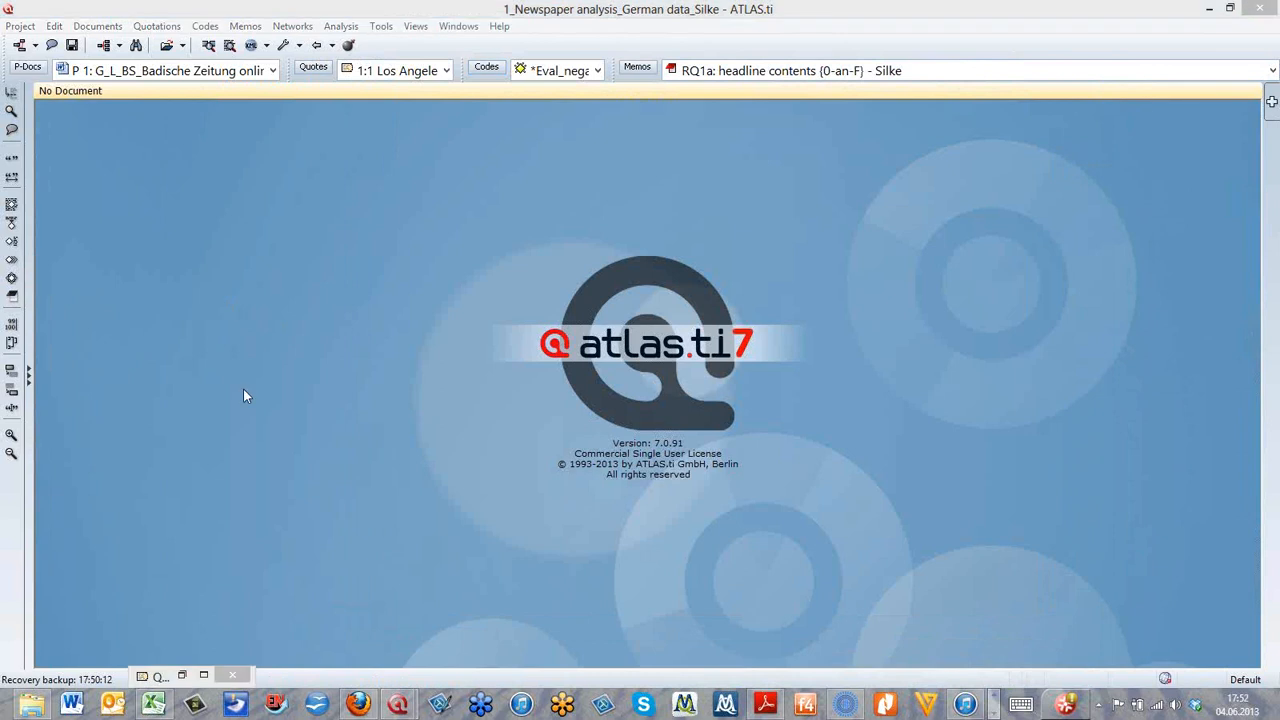
Step: Save the merged hermeneutic unit under the new name 1_Newspaper analysis_Master 4_6_2013.hpr7 in the current folder
left_click(22, 26)
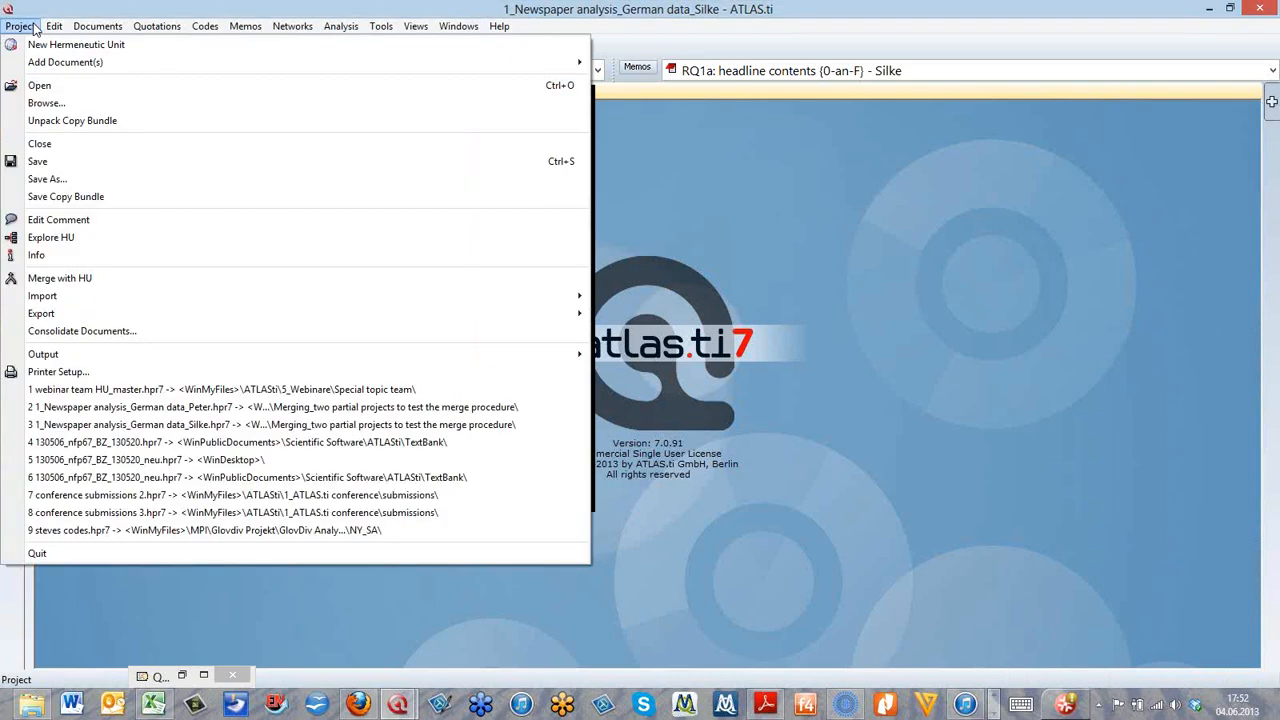
left_click(60, 180)
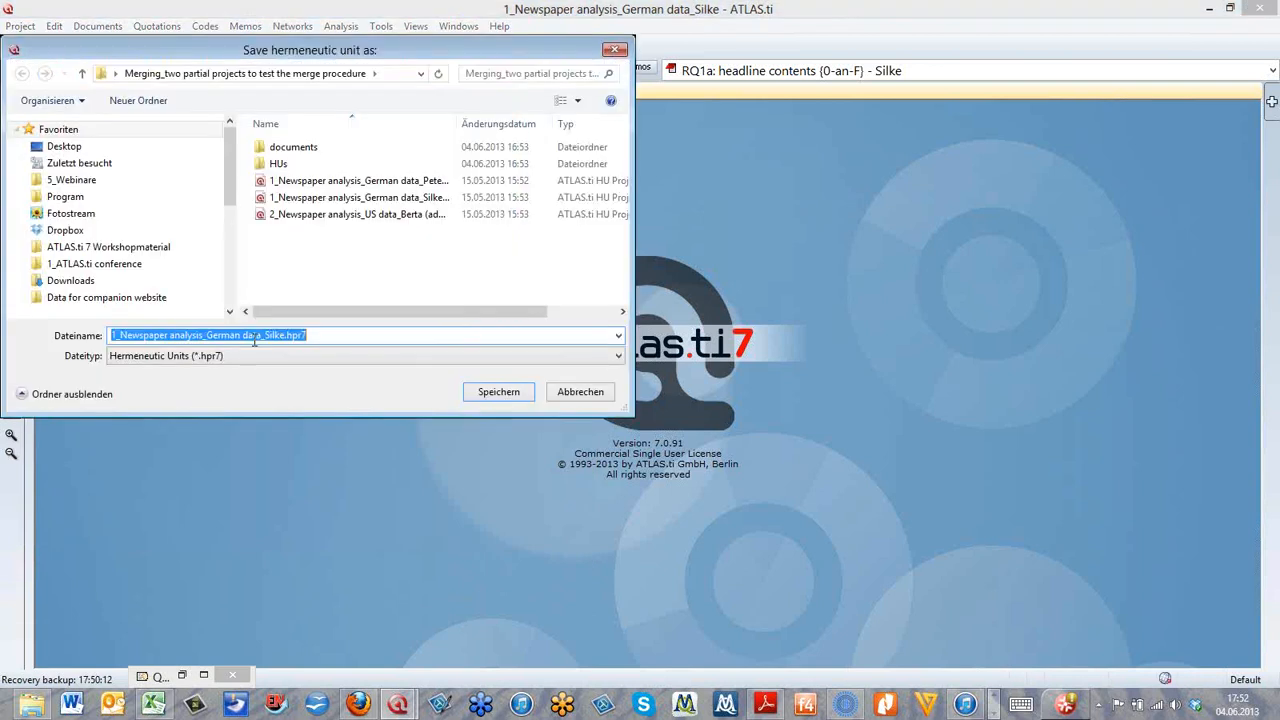
left_click(287, 336)
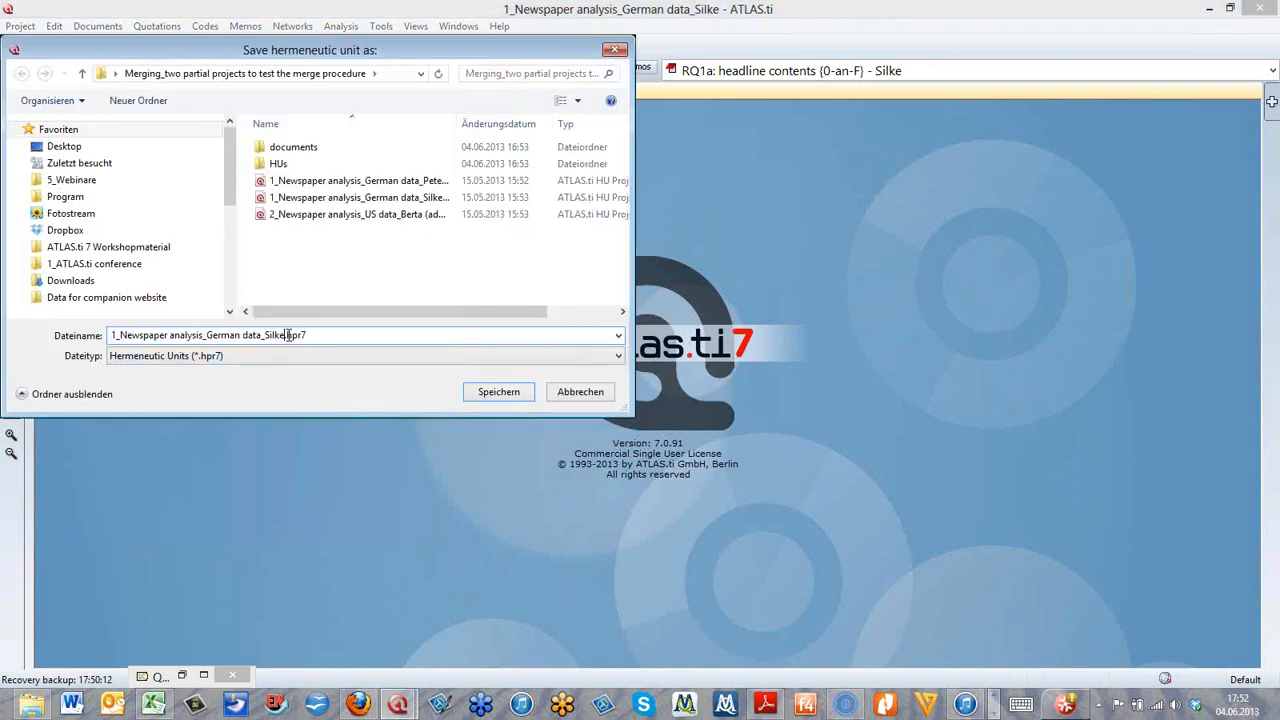
key("BackSpace")
key("BackSpace")
key("BackSpace")
key("BackSpace")
key("BackSpace")
type("MAs")
key("BackSpace")
key("BackSpace")
type("aster 4_6_2013")
left_click(259, 335)
key("BackSpace")
key("BackSpace")
key("BackSpace")
key("BackSpace")
key("BackSpace")
key("BackSpace")
key("BackSpace")
key("BackSpace")
key("BackSpace")
key("BackSpace")
key("BackSpace")
key("BackSpace")
key("BackSpace")
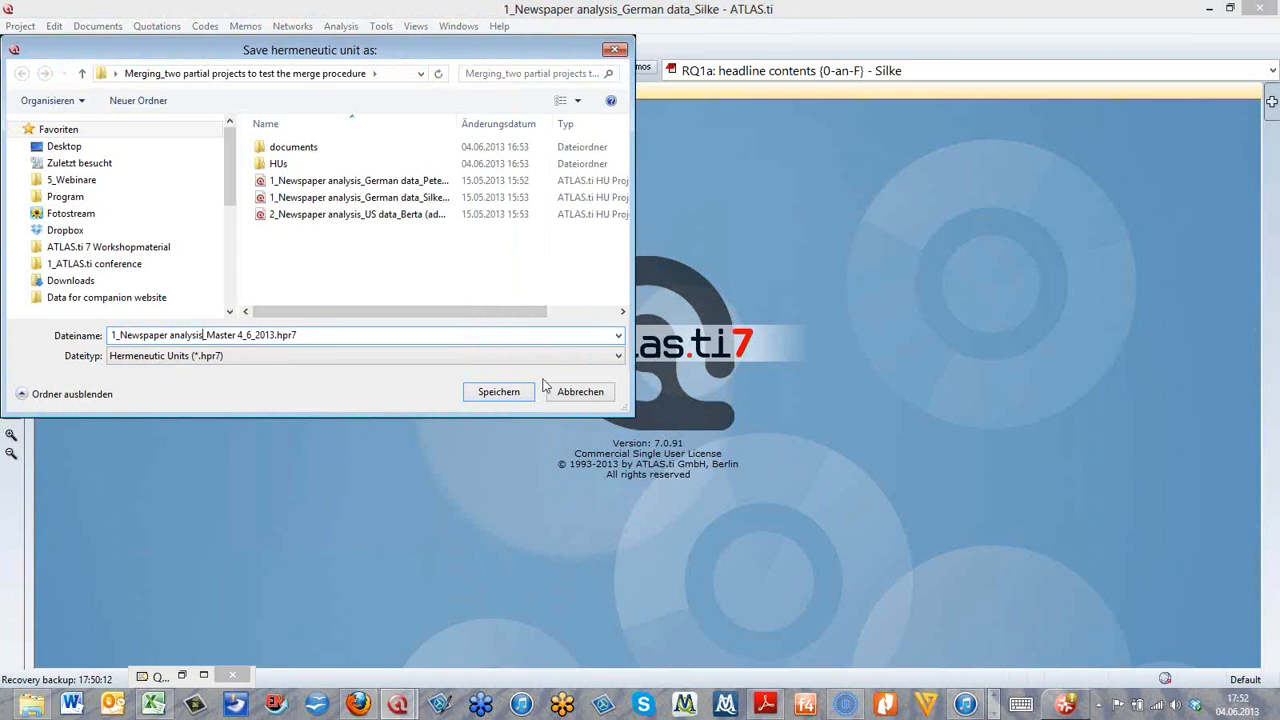
left_click(509, 392)
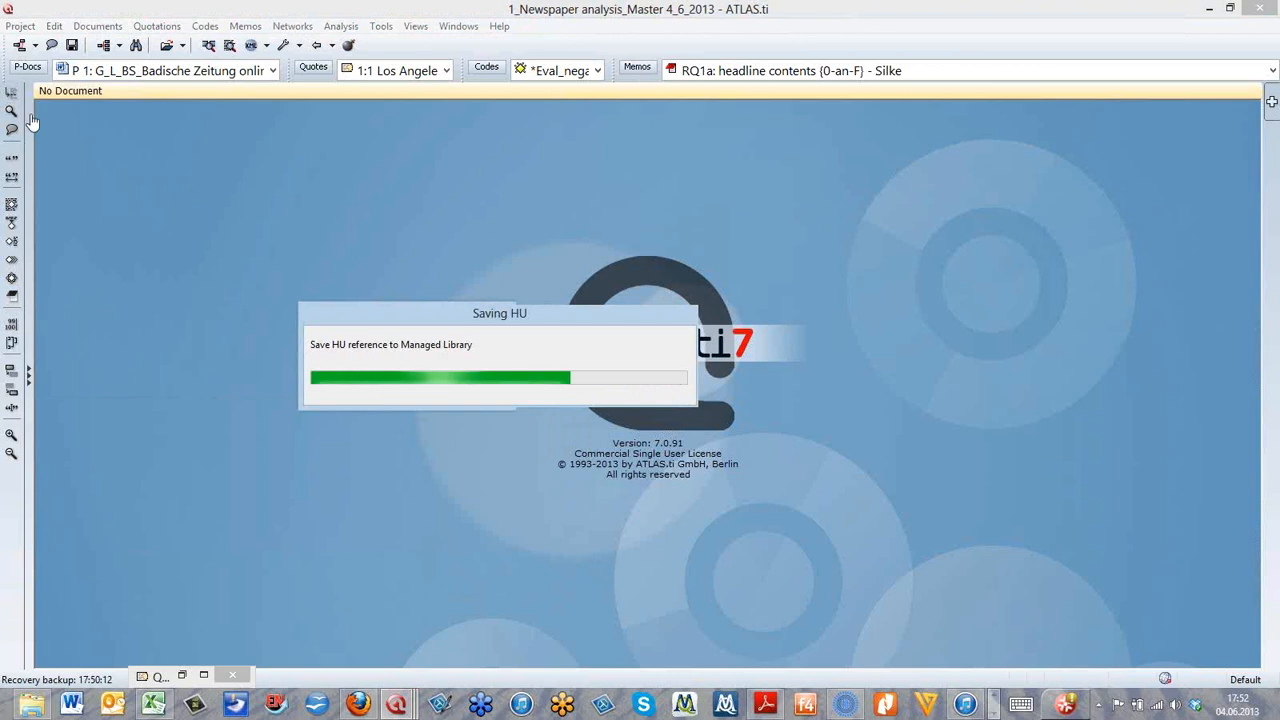
Step: Create a copy bundle of the master unit with all documents, stored as 1_Newspaper analysis_Master 4_6_2013.atlcb in 5_Webinare > Special topic team
left_click(20, 27)
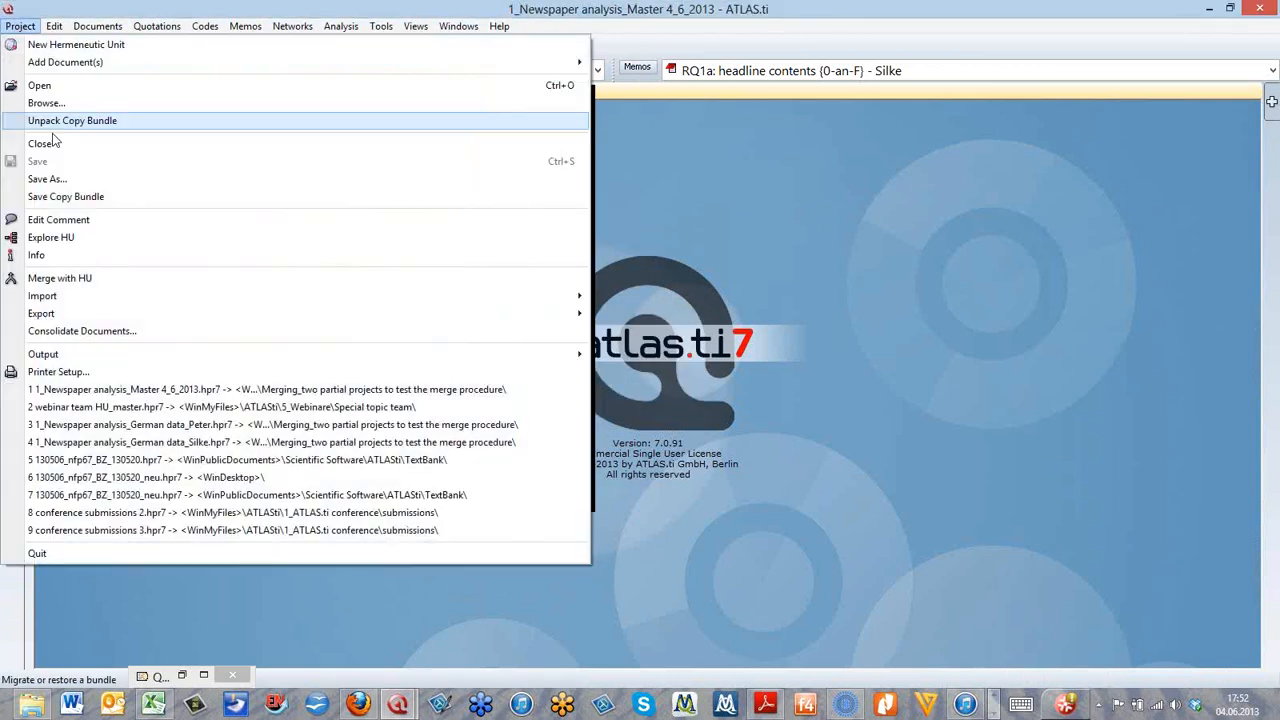
left_click(62, 196)
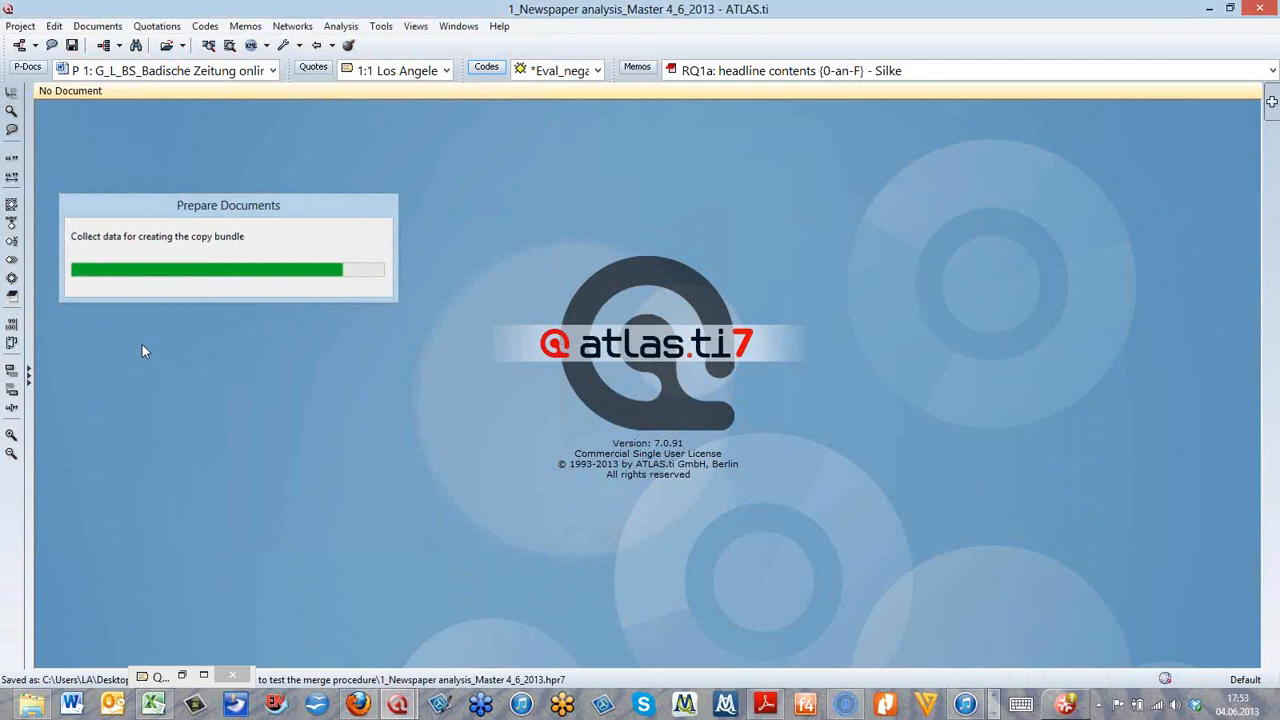
left_click_drag(396, 175, 113, 109)
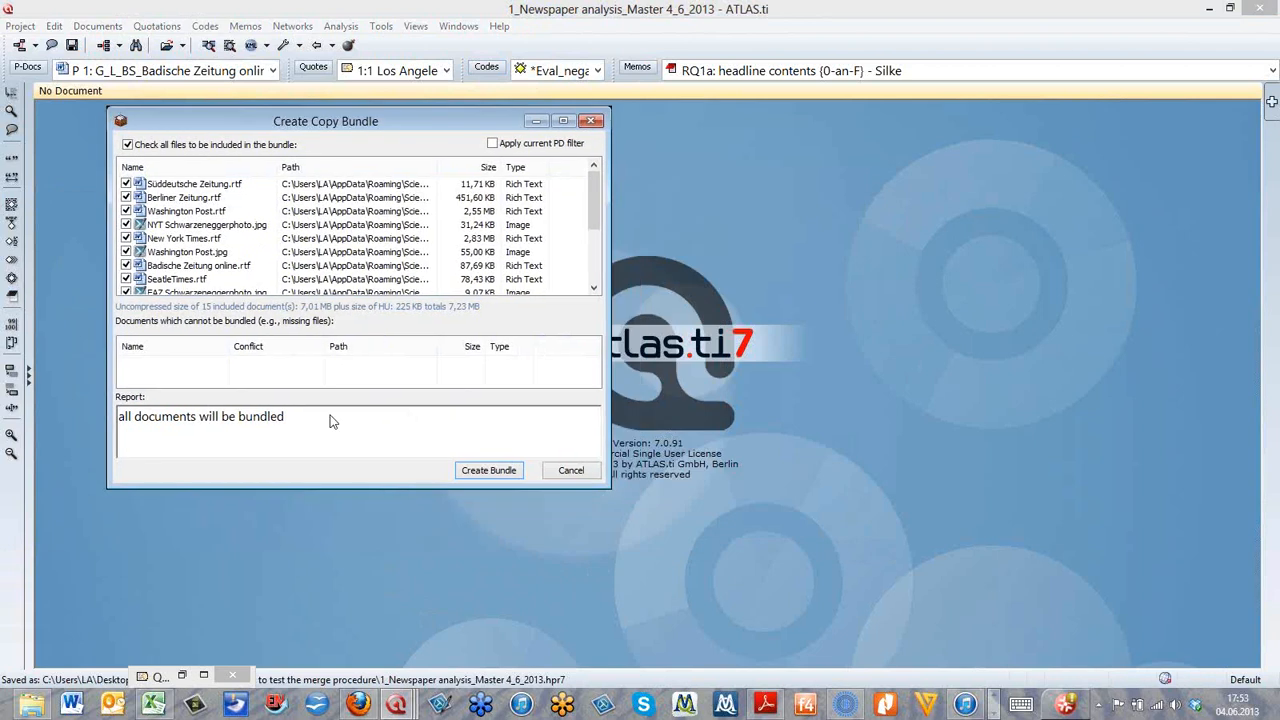
left_click(485, 471)
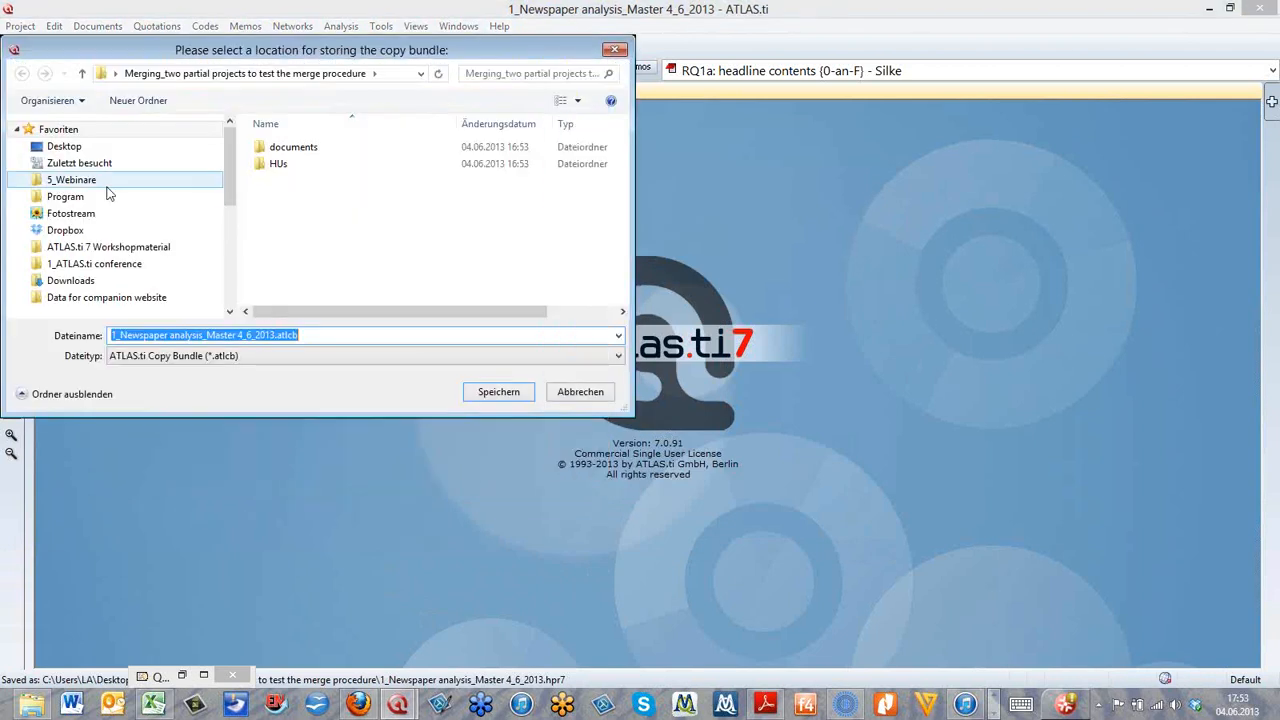
left_click(99, 182)
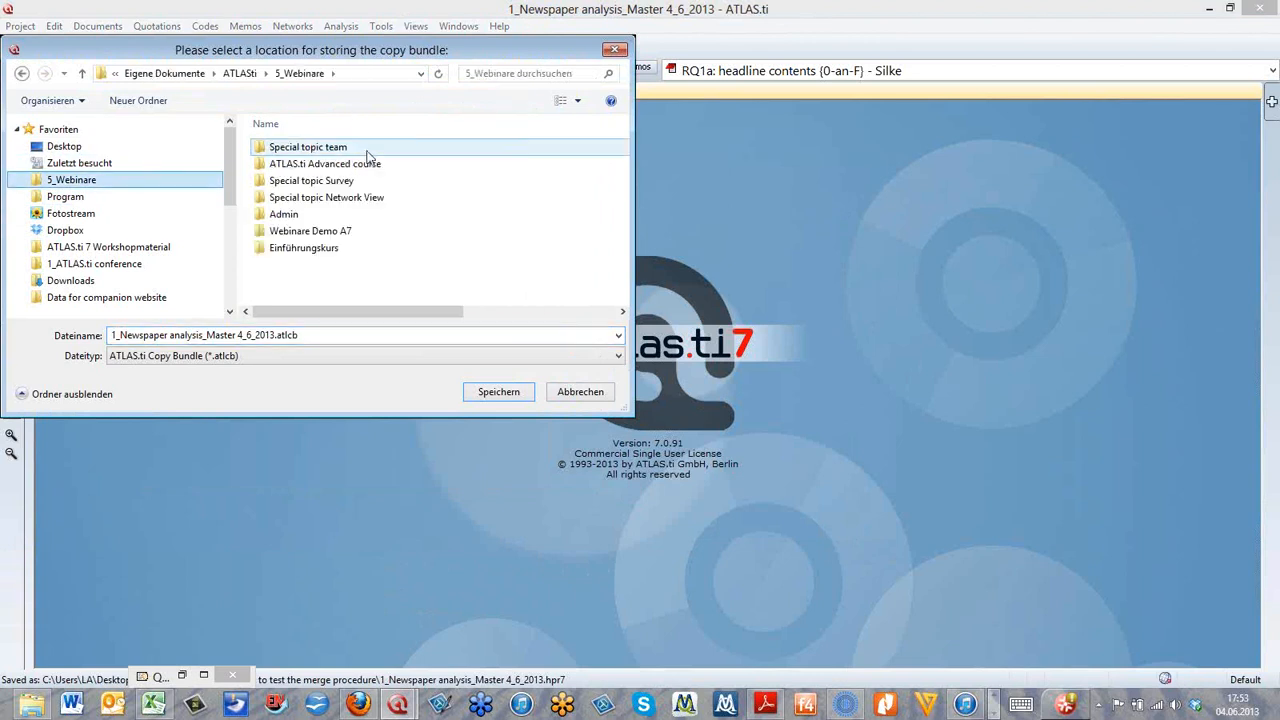
double_click(362, 150)
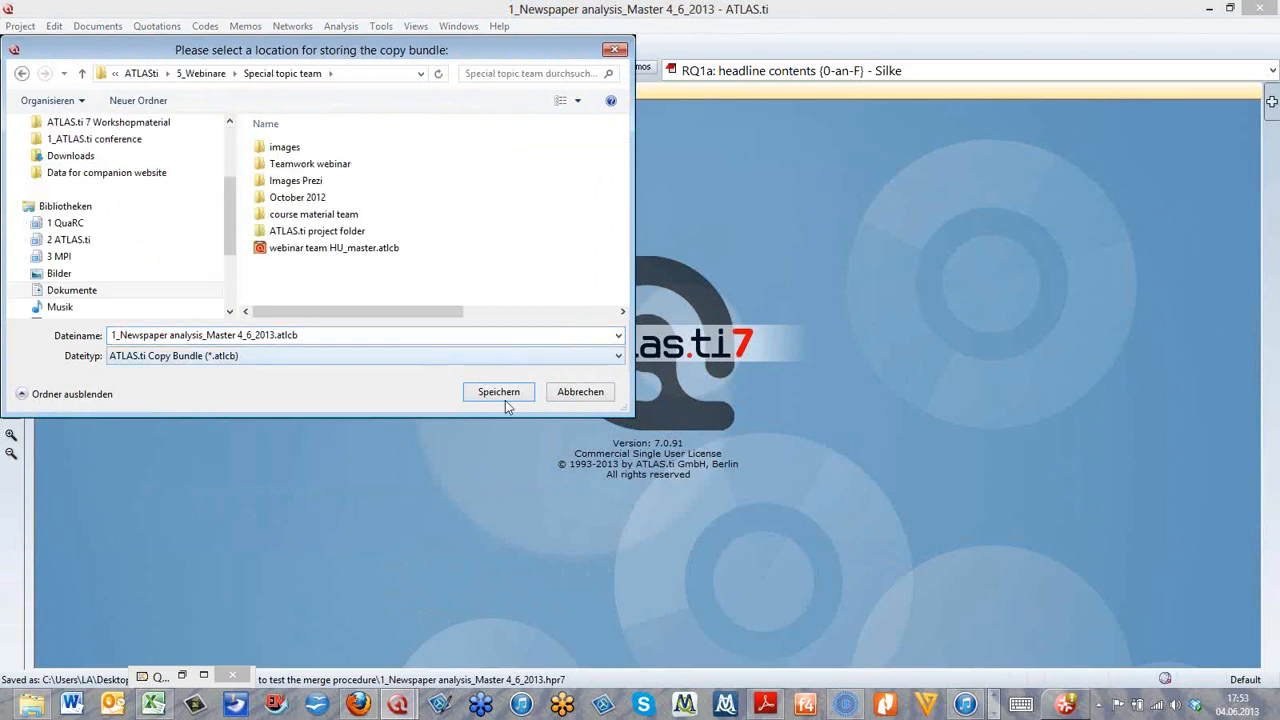
left_click(499, 394)
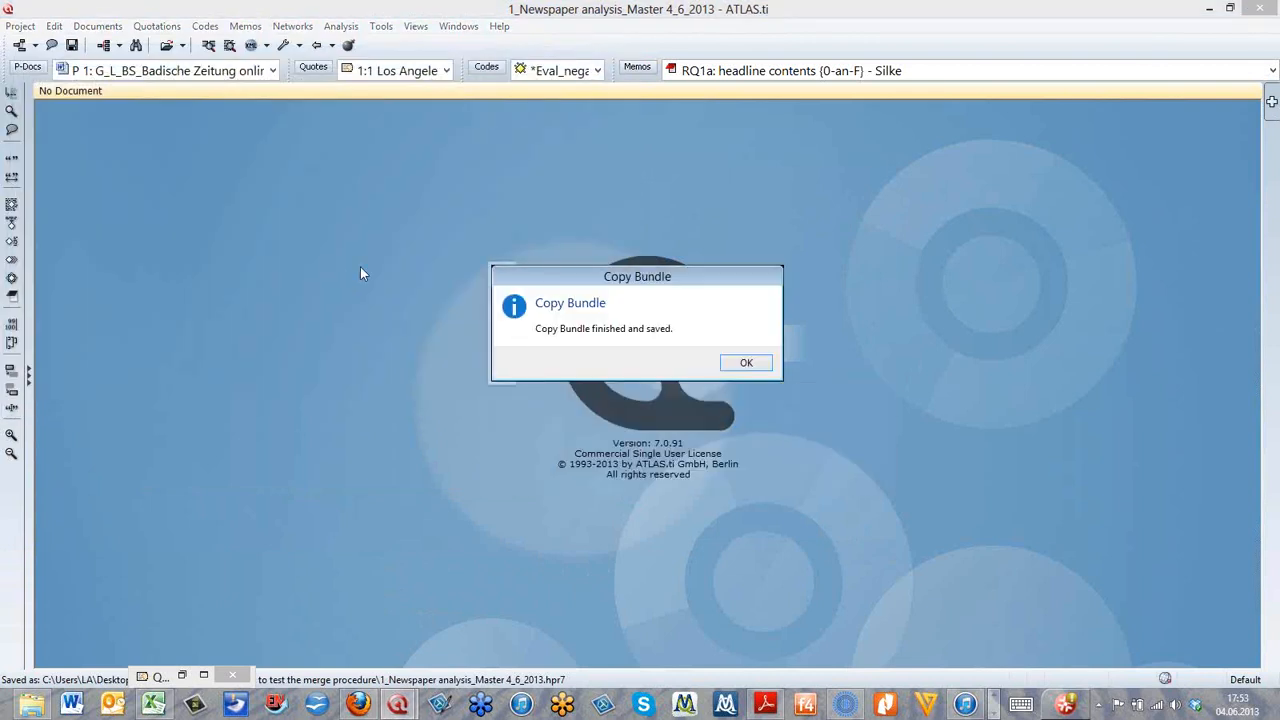
left_click_drag(505, 281, 145, 274)
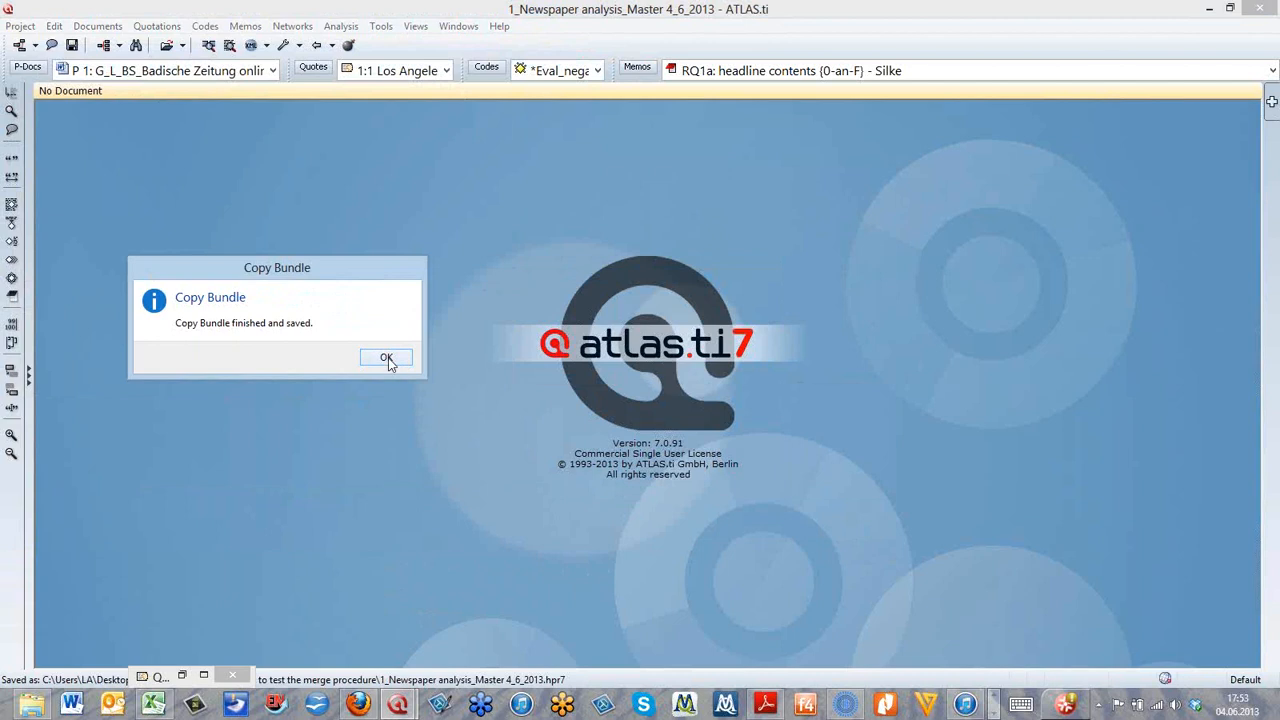
left_click(388, 360)
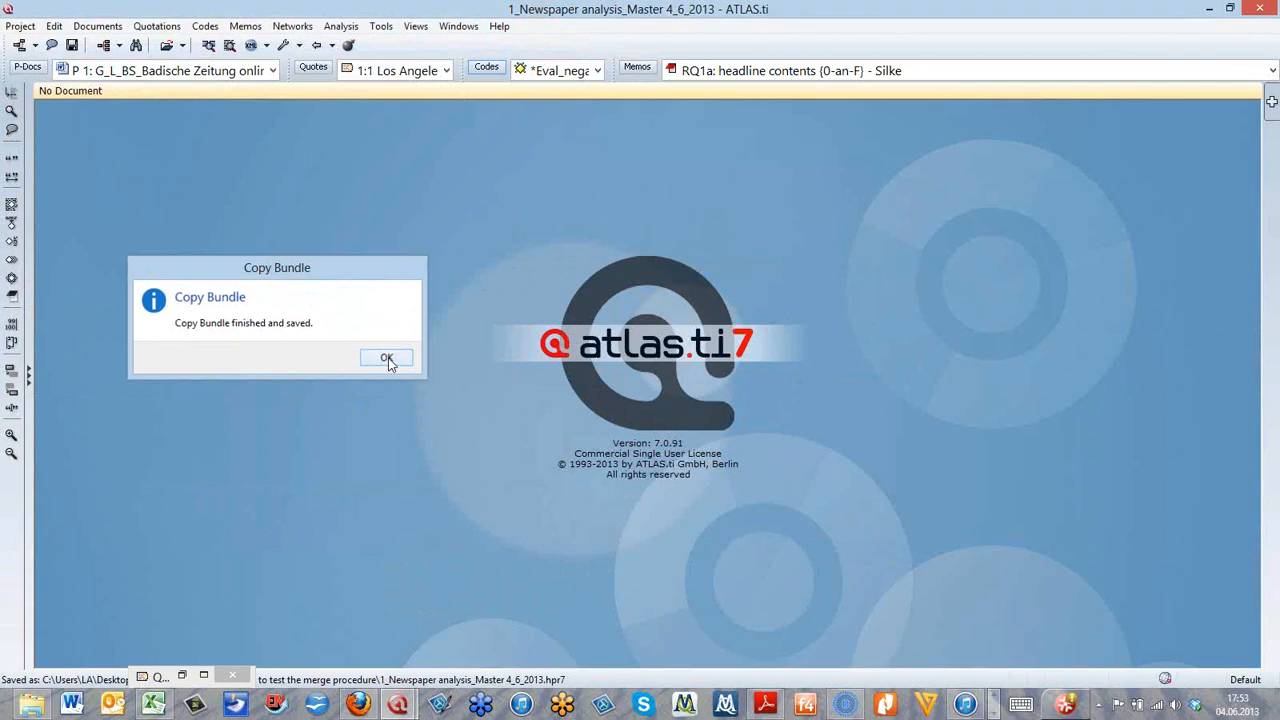
Step: Close both ATLAS.ti windows and open the bundle 1_Newspaper analysis_Master 4_6_2013.atlcb from the Special topic team folder in File Explorer
left_click(1261, 11)
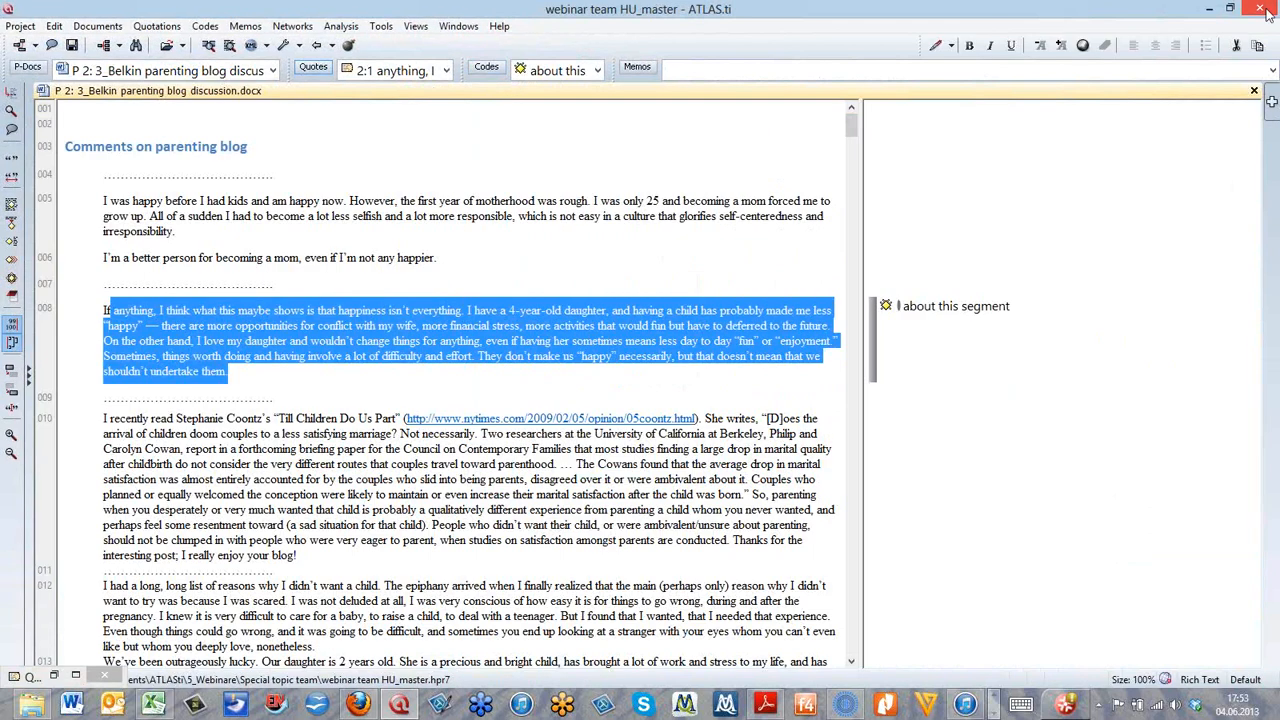
left_click(1262, 10)
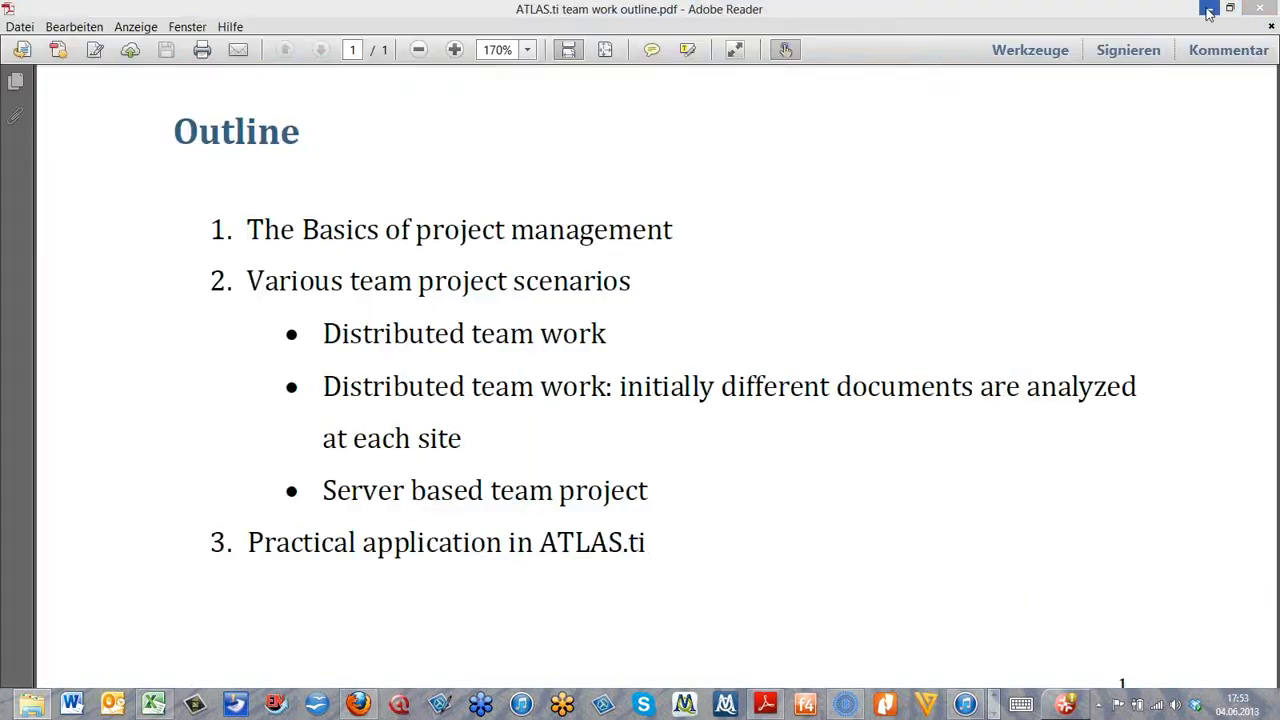
left_click(38, 706)
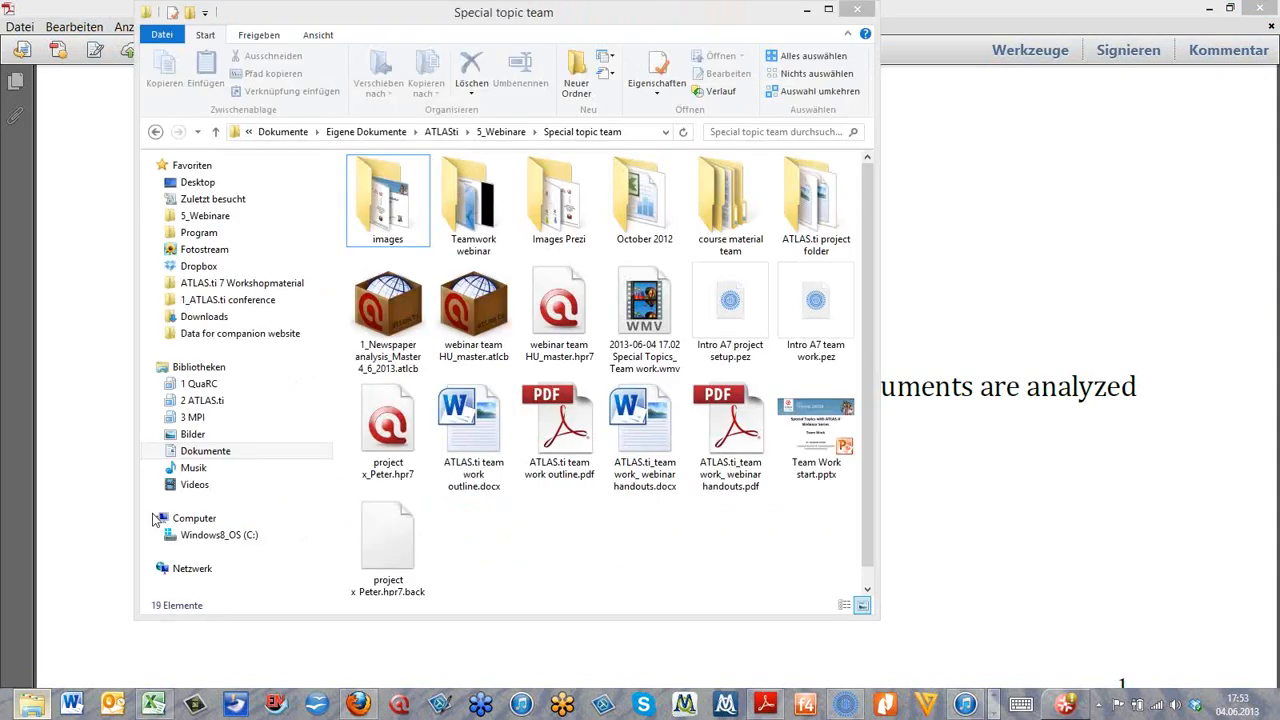
double_click(404, 307)
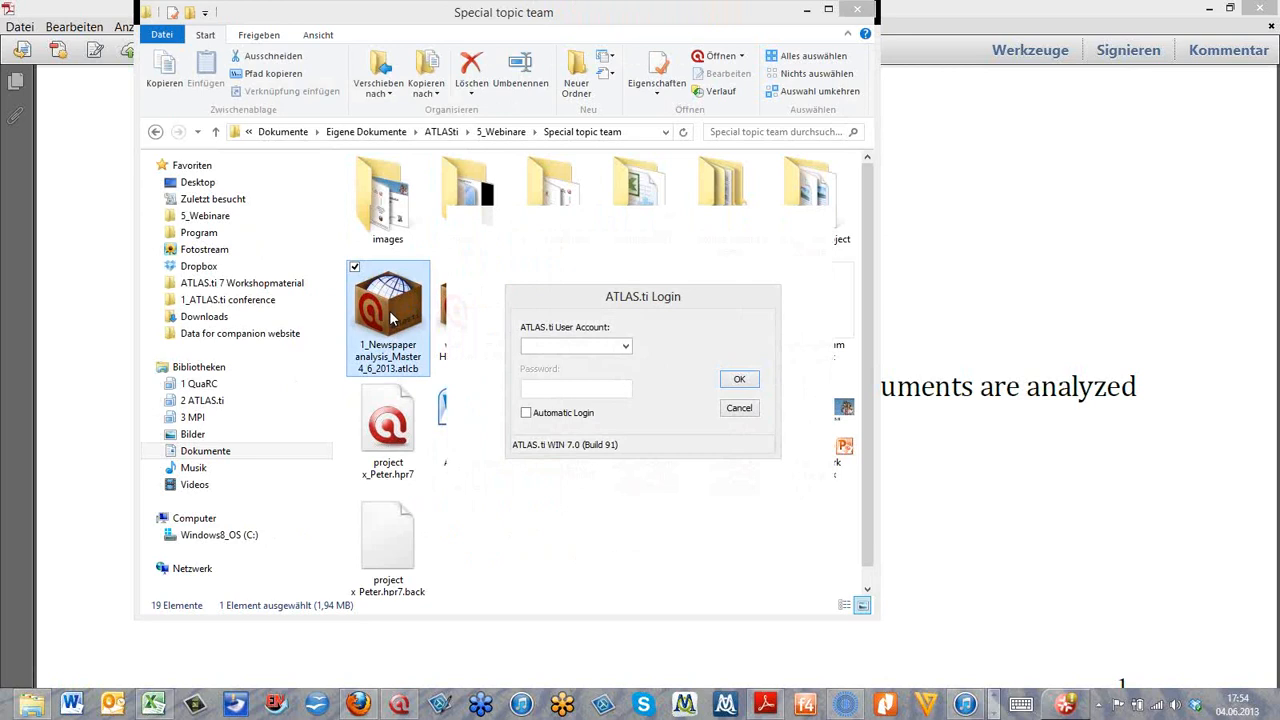
Step: Log in to ATLAS.ti with the project user's own account and Automatic Login enabled
left_click(625, 347)
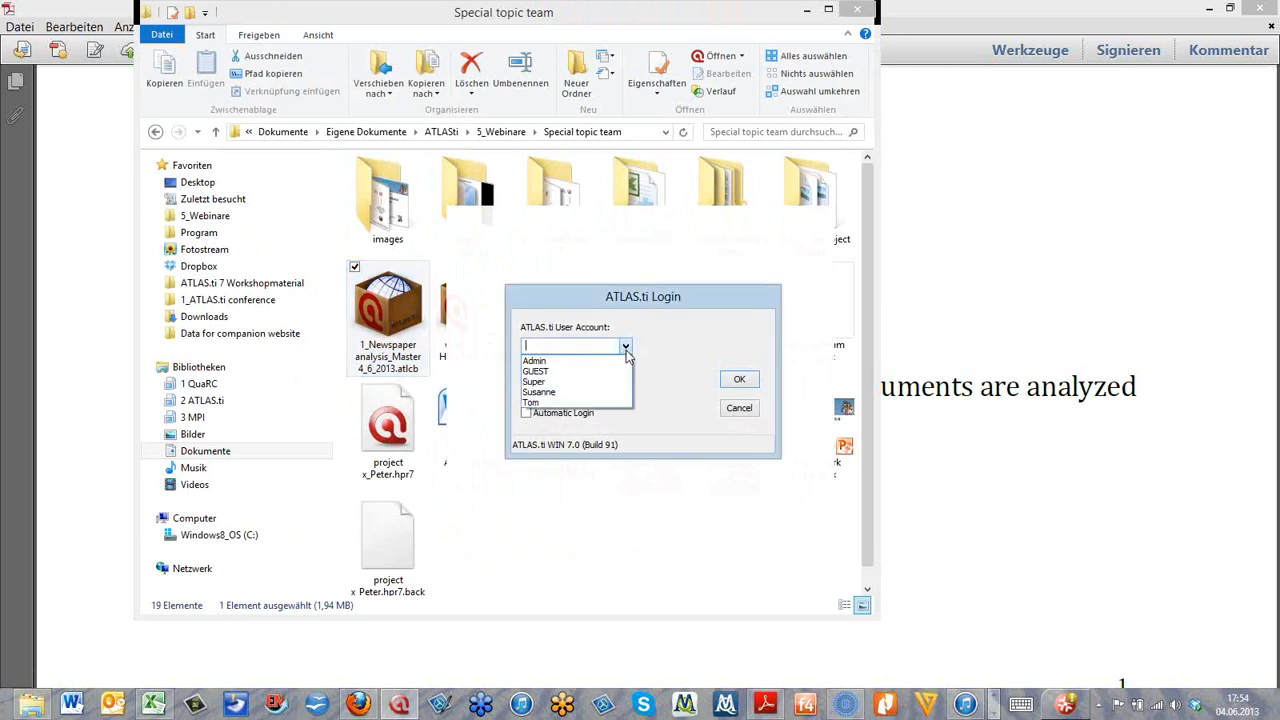
left_click(590, 395)
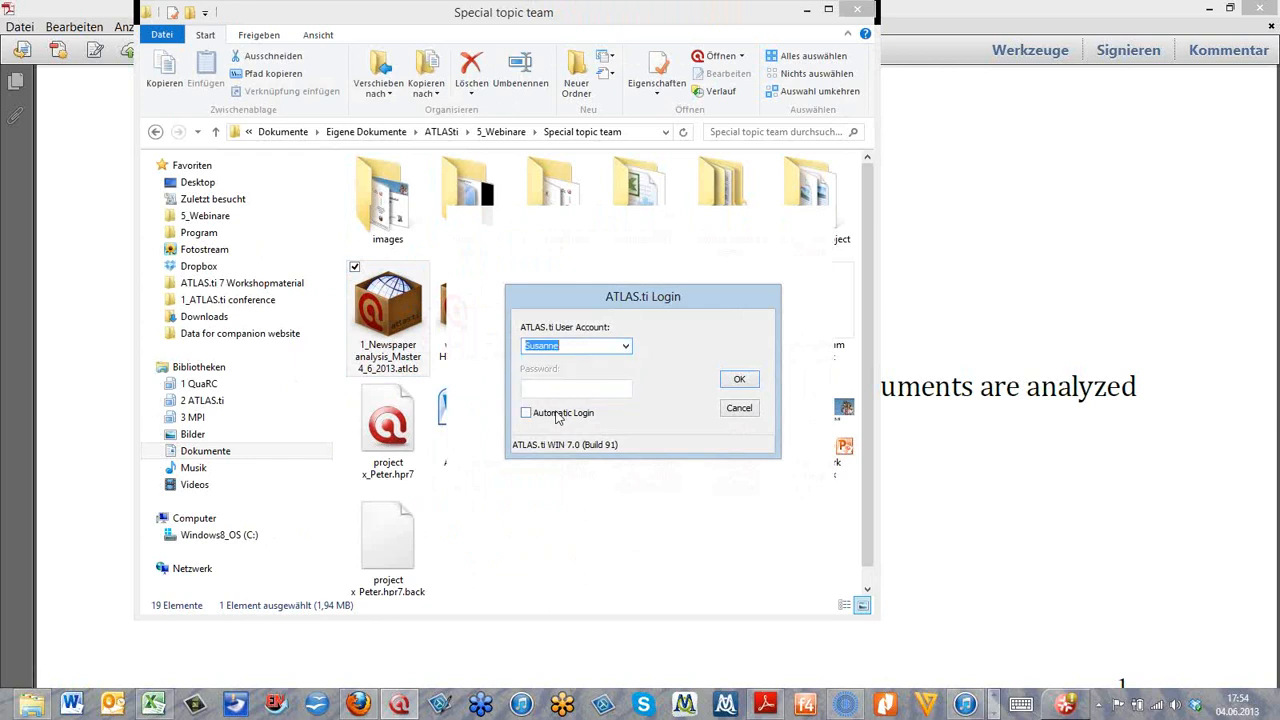
left_click(557, 415)
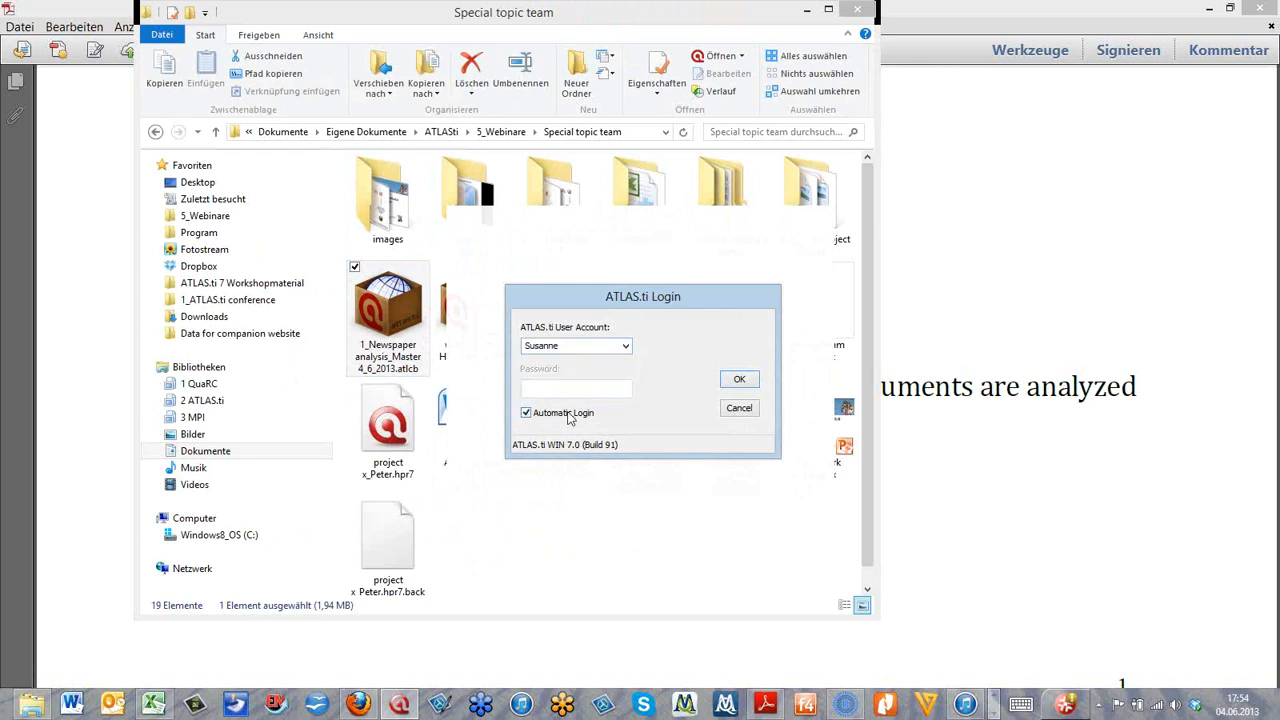
left_click(741, 381)
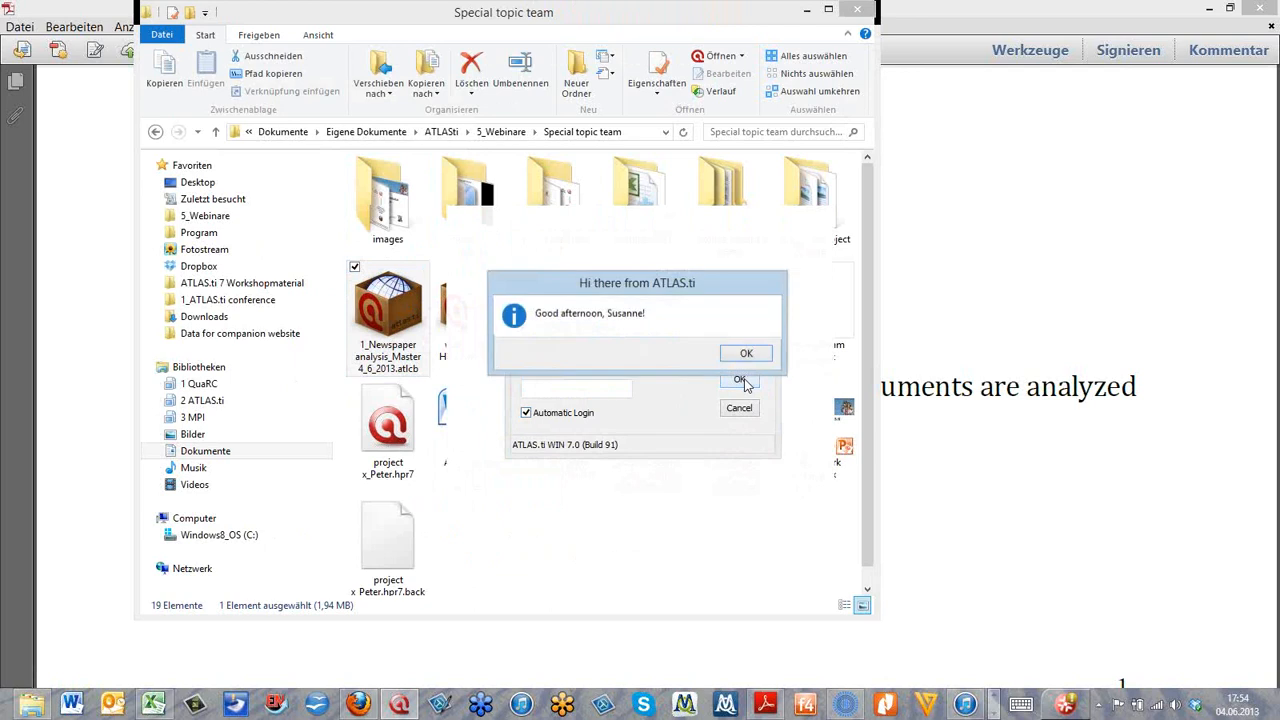
Step: Dismiss the ATLAS.ti greeting and check the status report and HU path for unpacking the copy bundle
left_click(747, 356)
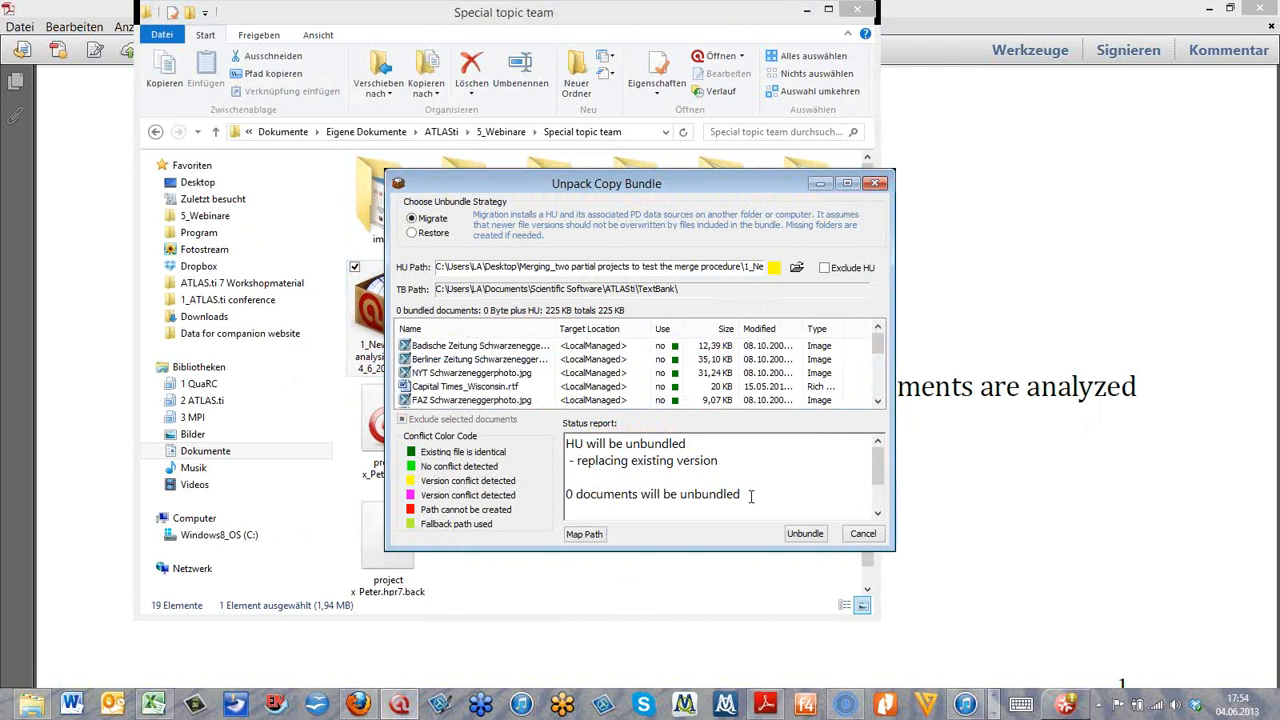
left_click_drag(750, 497, 566, 479)
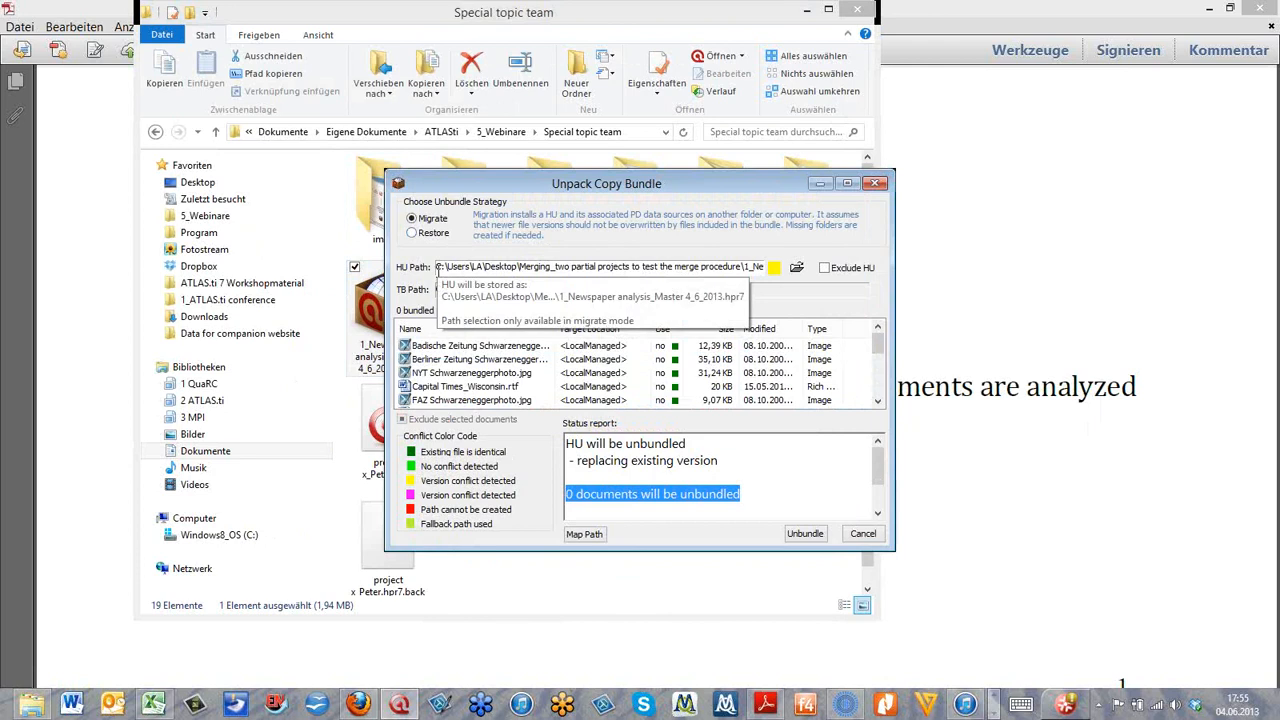
left_click_drag(437, 271, 762, 276)
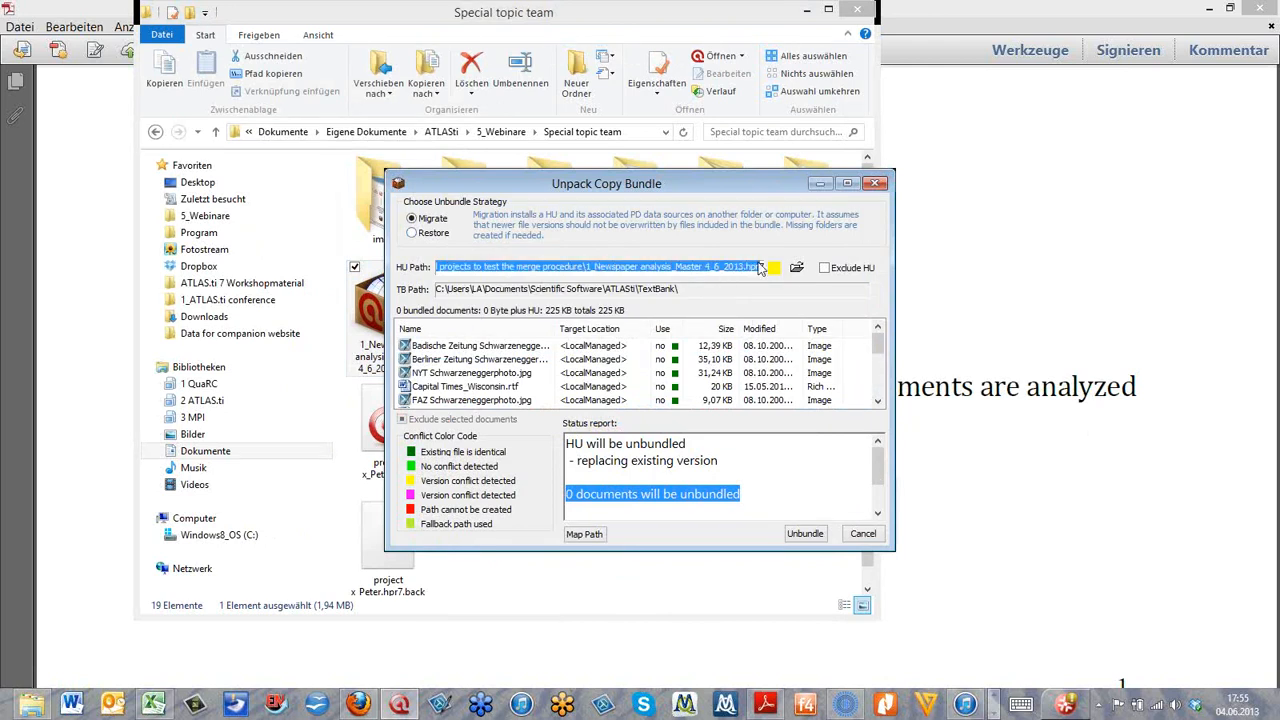
Step: Create a new Desktop folder named after a team member's computer and set it as the target location for the HU
left_click(798, 269)
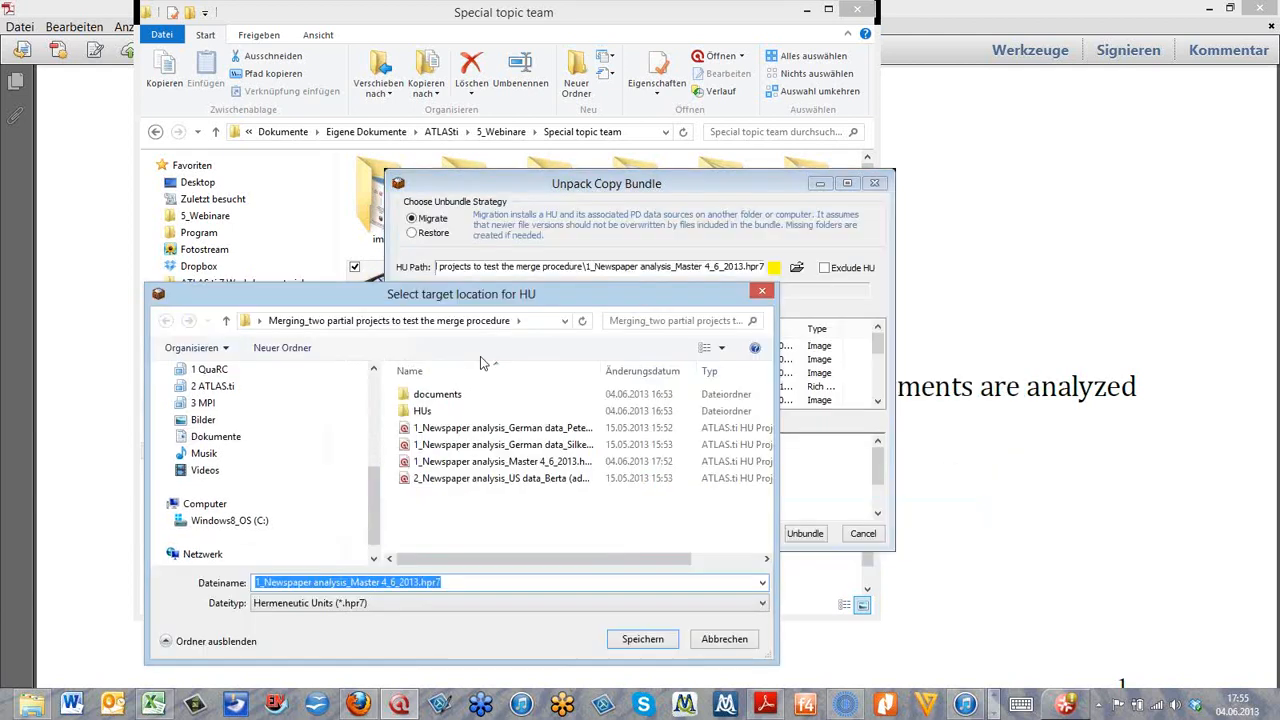
left_click_drag(478, 295, 500, 118)
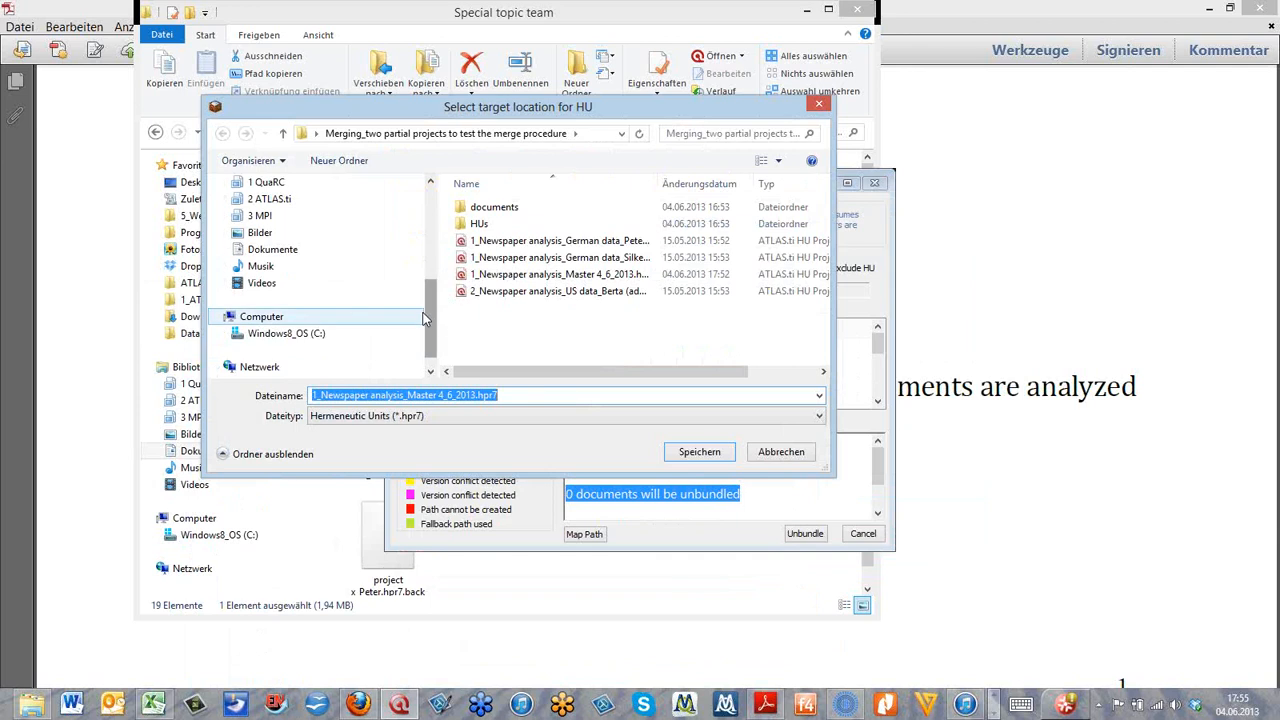
scroll(333, 216, "up", 5)
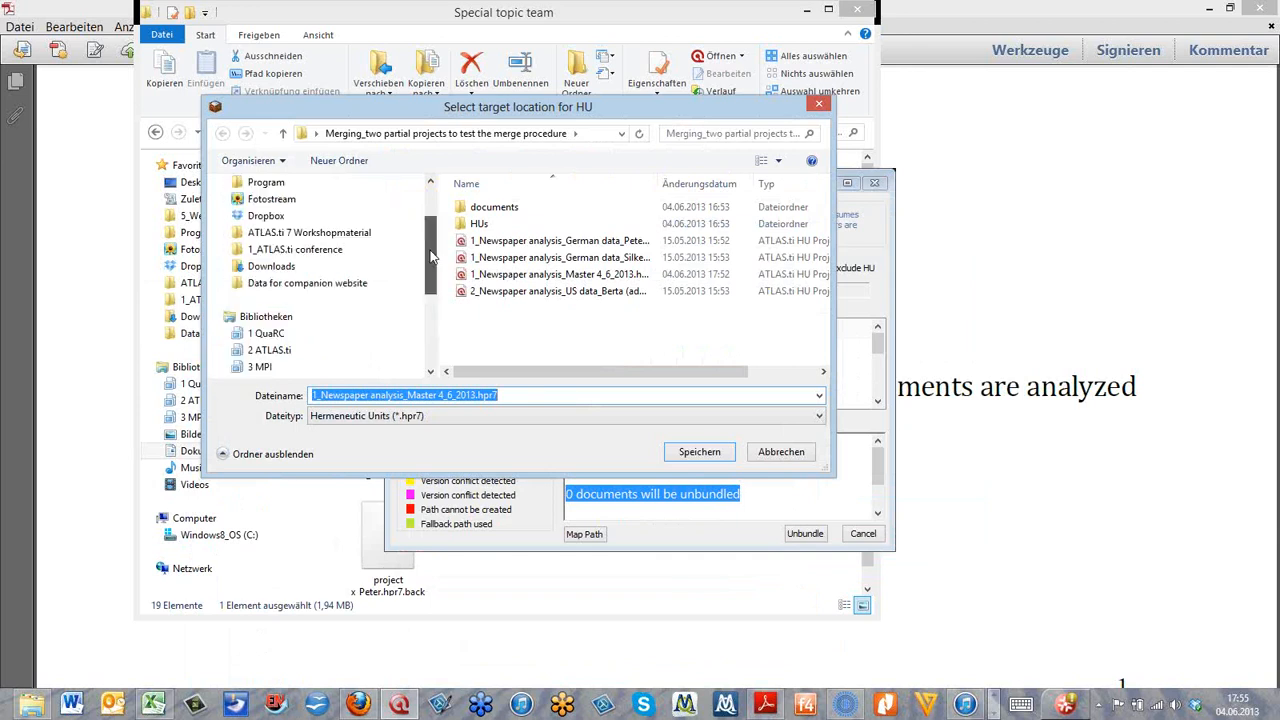
left_click(316, 207)
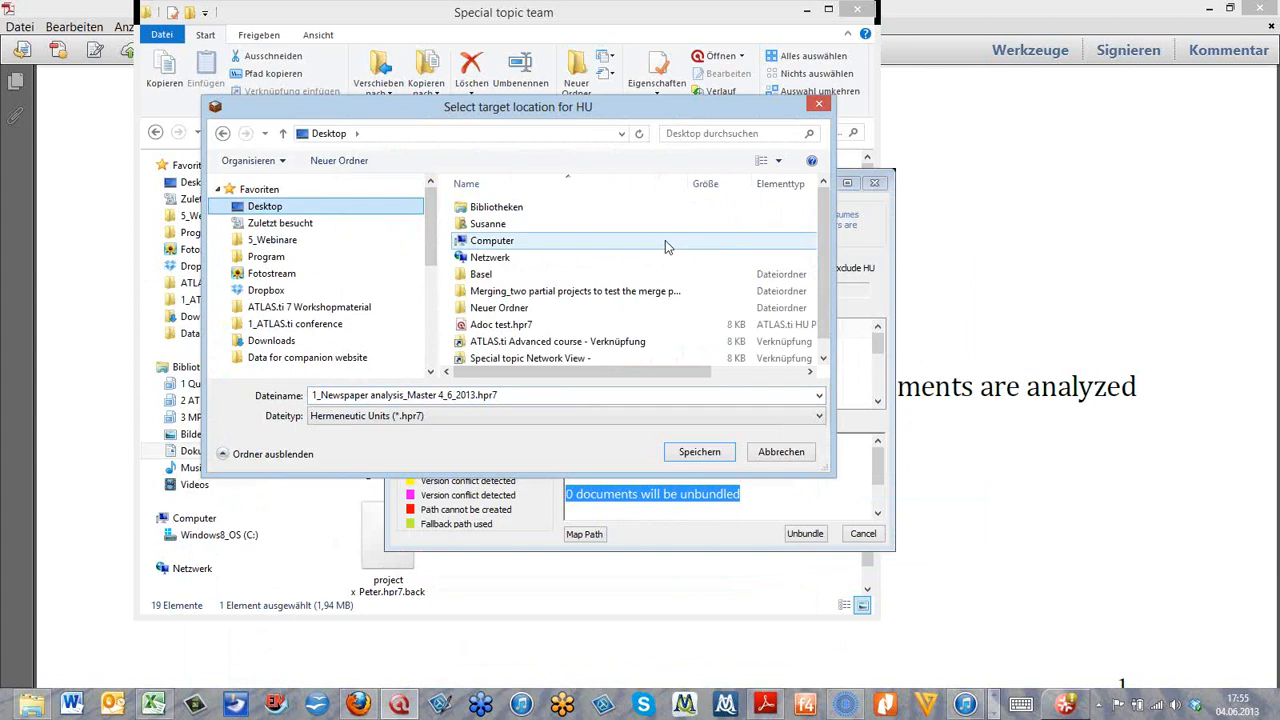
right_click(659, 245)
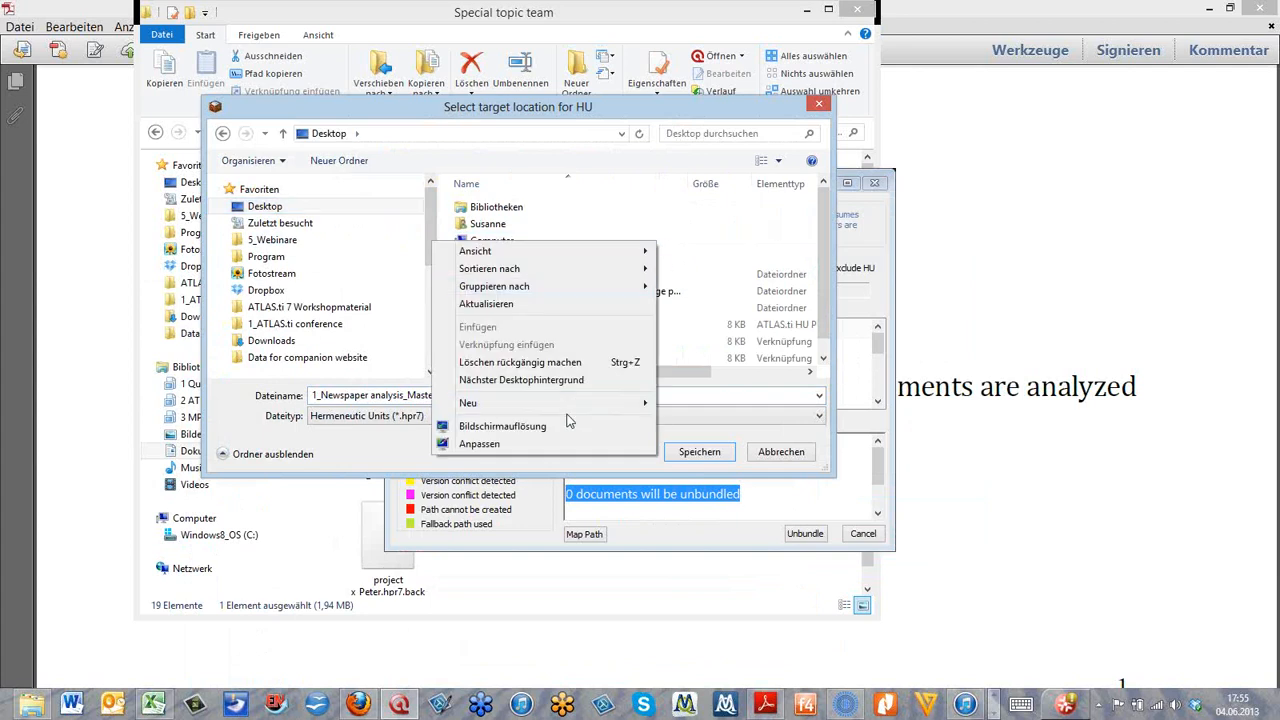
mouse_move(564, 409)
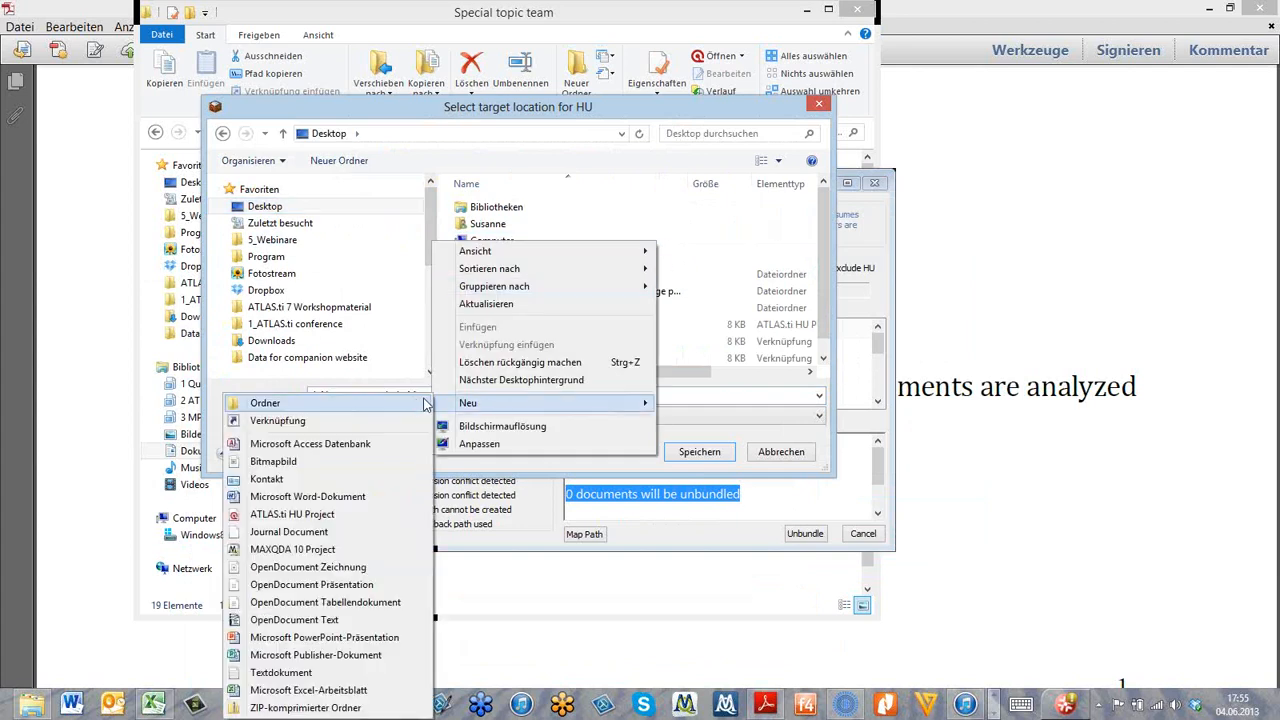
left_click(430, 403)
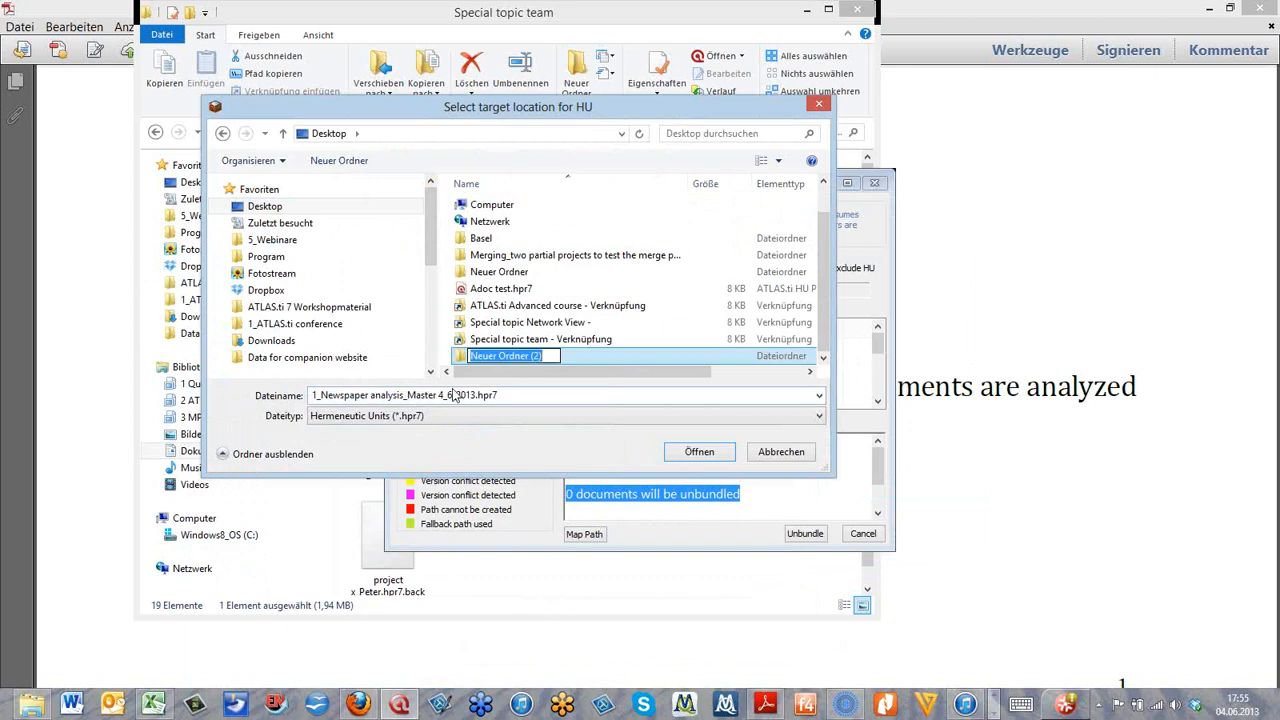
type("Tom")
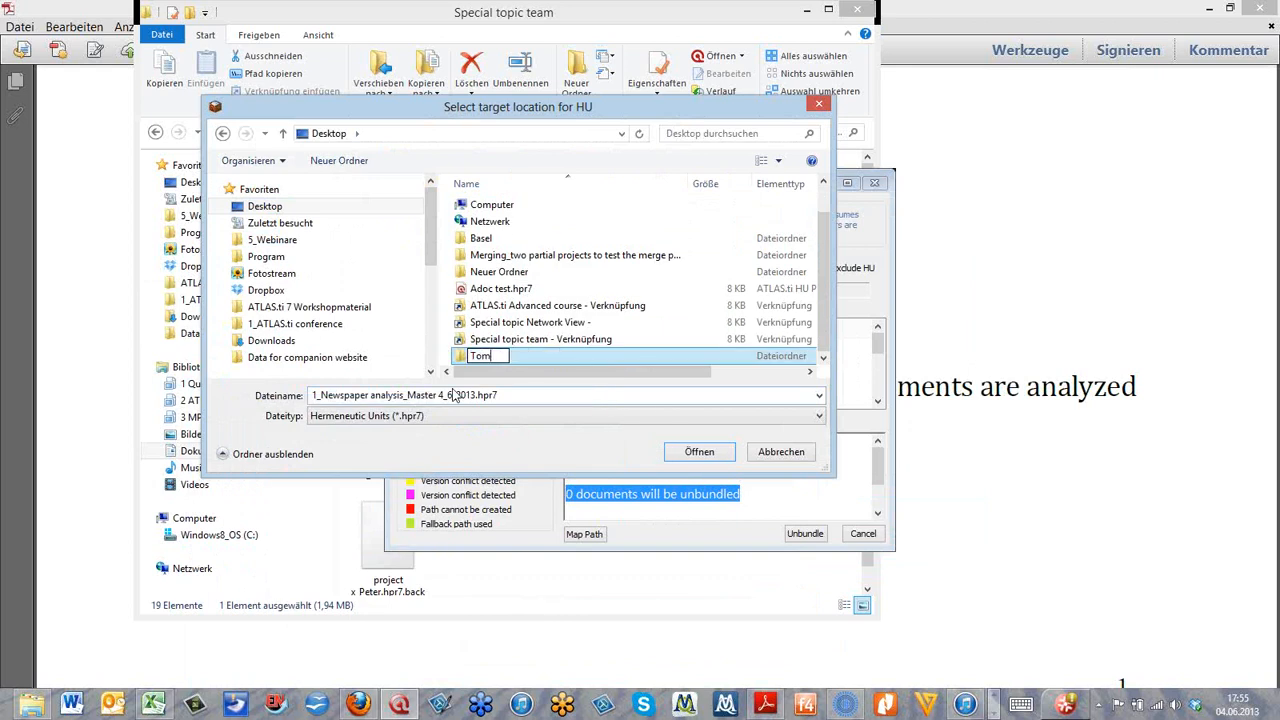
type("'s computer")
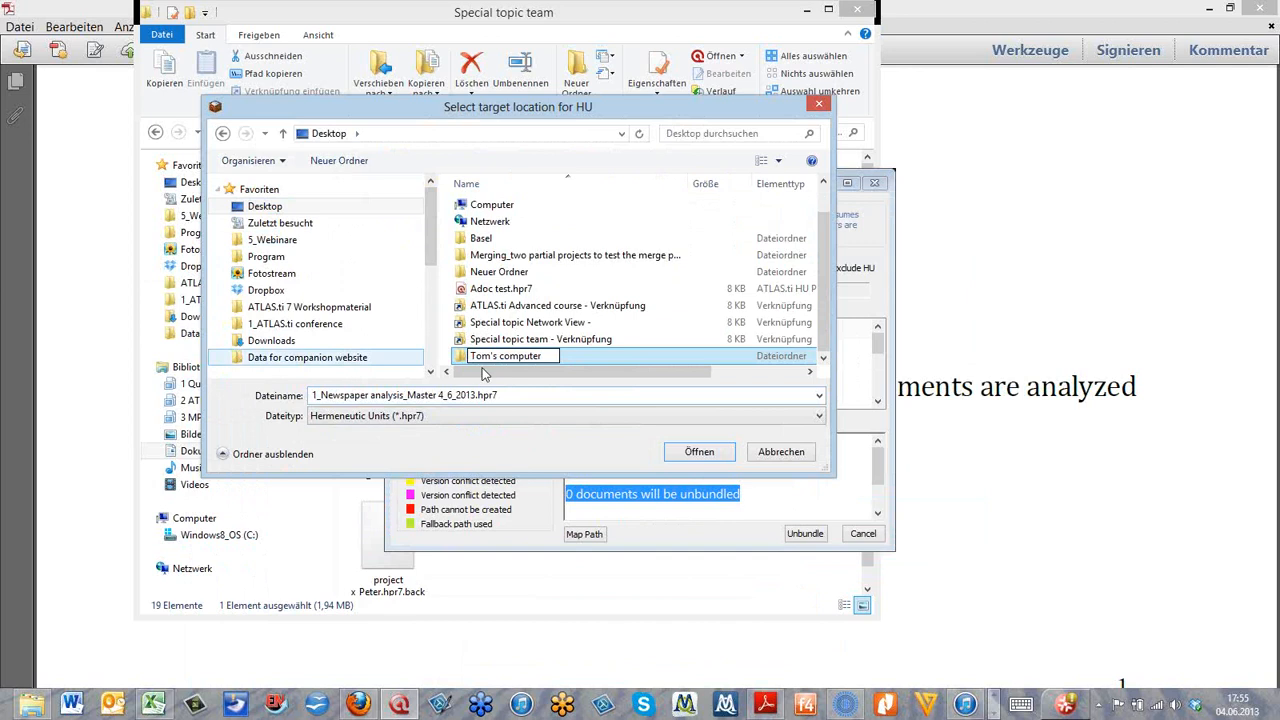
double_click(459, 358)
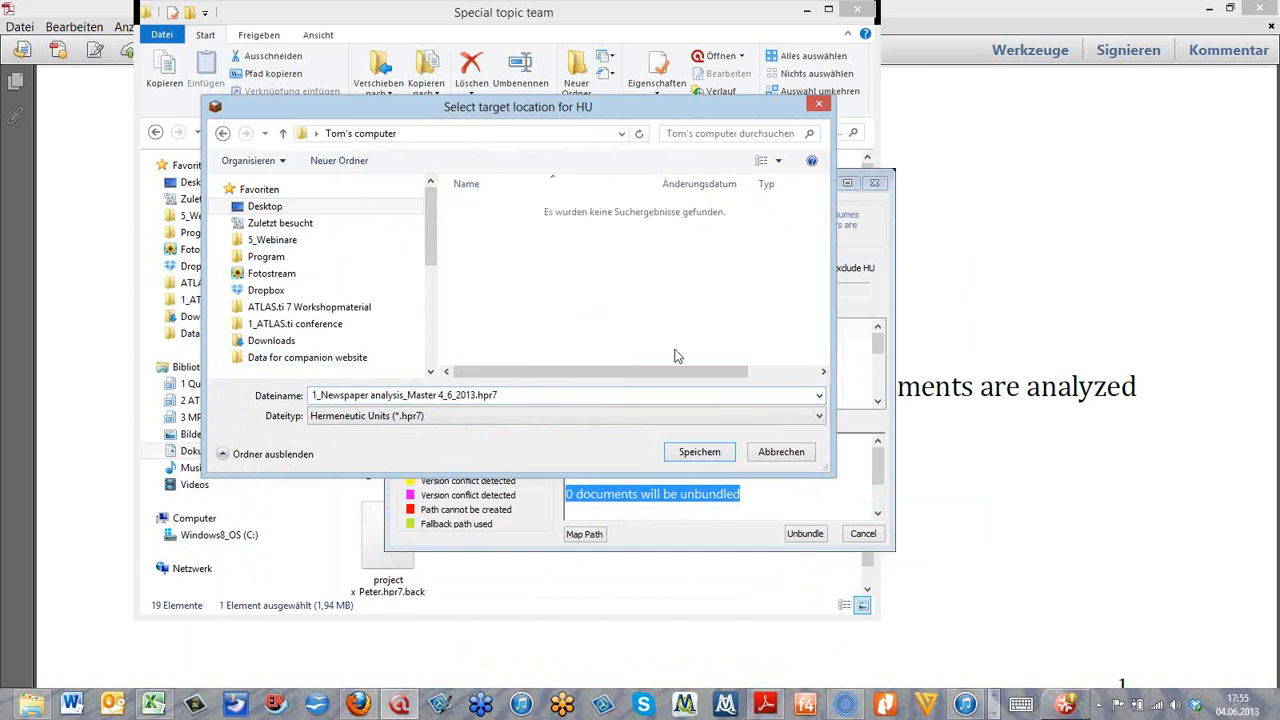
left_click(716, 452)
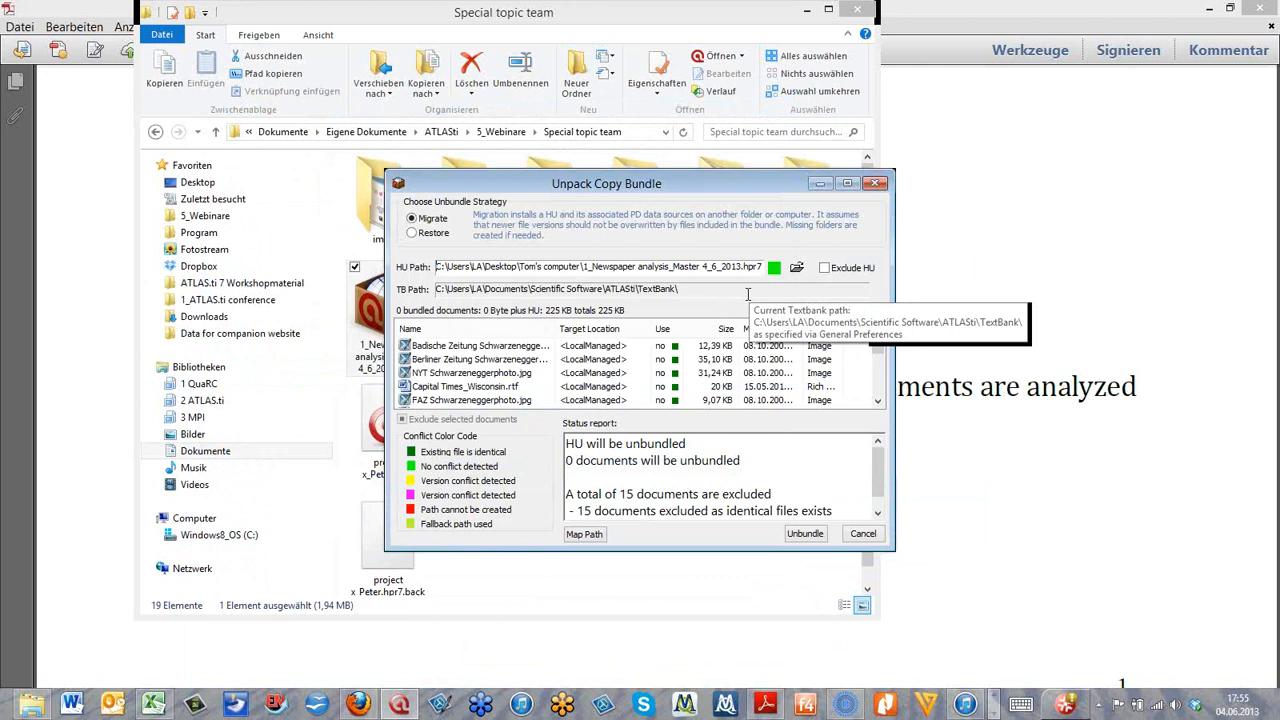
Step: Rename the HU being unpacked as 1_Newspaper analysis_SF.hpr7, replacing the Master and date part of its file name
left_click(704, 267)
left_click_drag(674, 267, 743, 262)
left_click(798, 267)
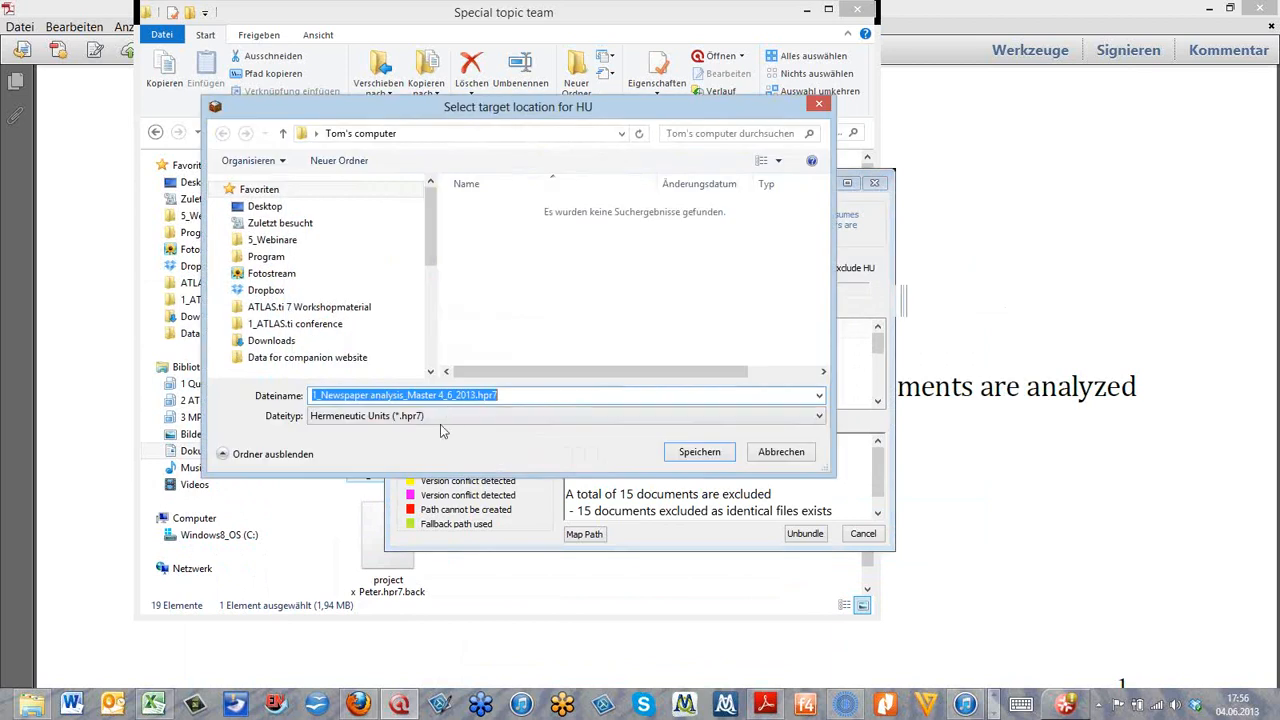
left_click(412, 395)
left_click_drag(407, 395, 476, 395)
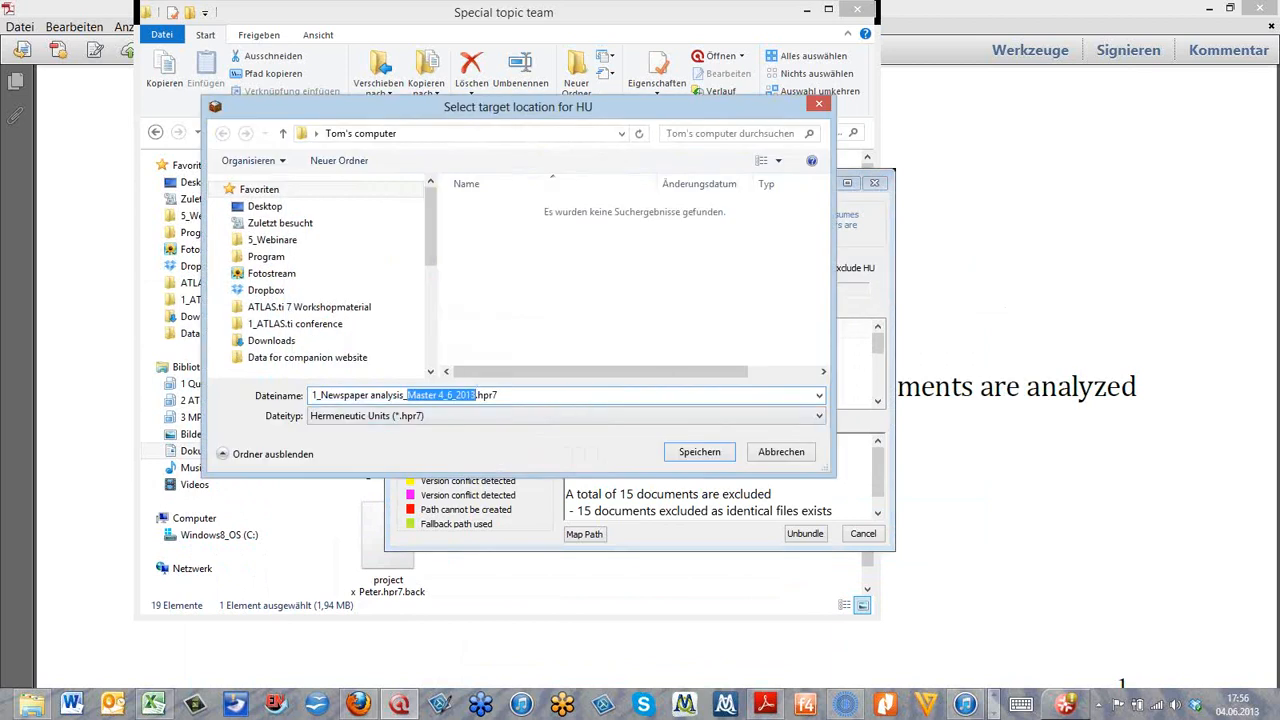
type("name")
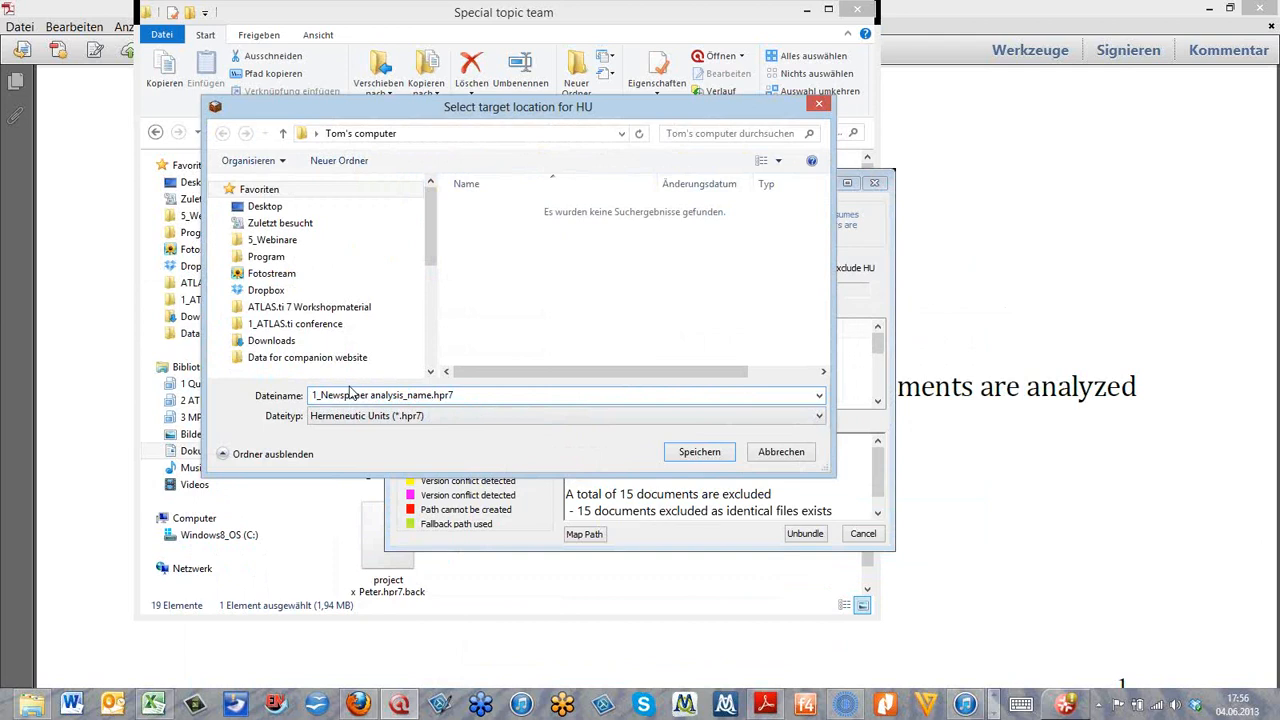
key("BackSpace")
key("BackSpace")
key("BackSpace")
key("BackSpace")
type("SF")
left_click(700, 452)
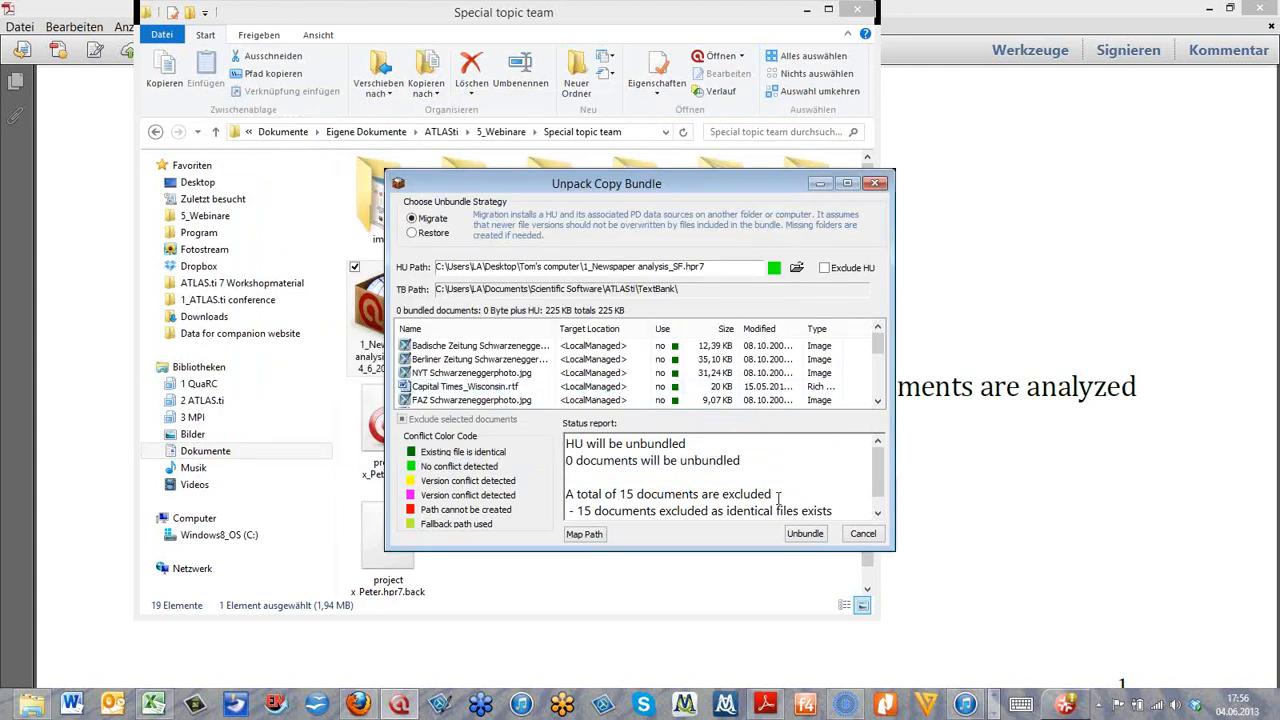
Step: Unbundle the copy bundle, minimize File Explorer, and bring the ATLAS.ti window to the front
left_click(803, 534)
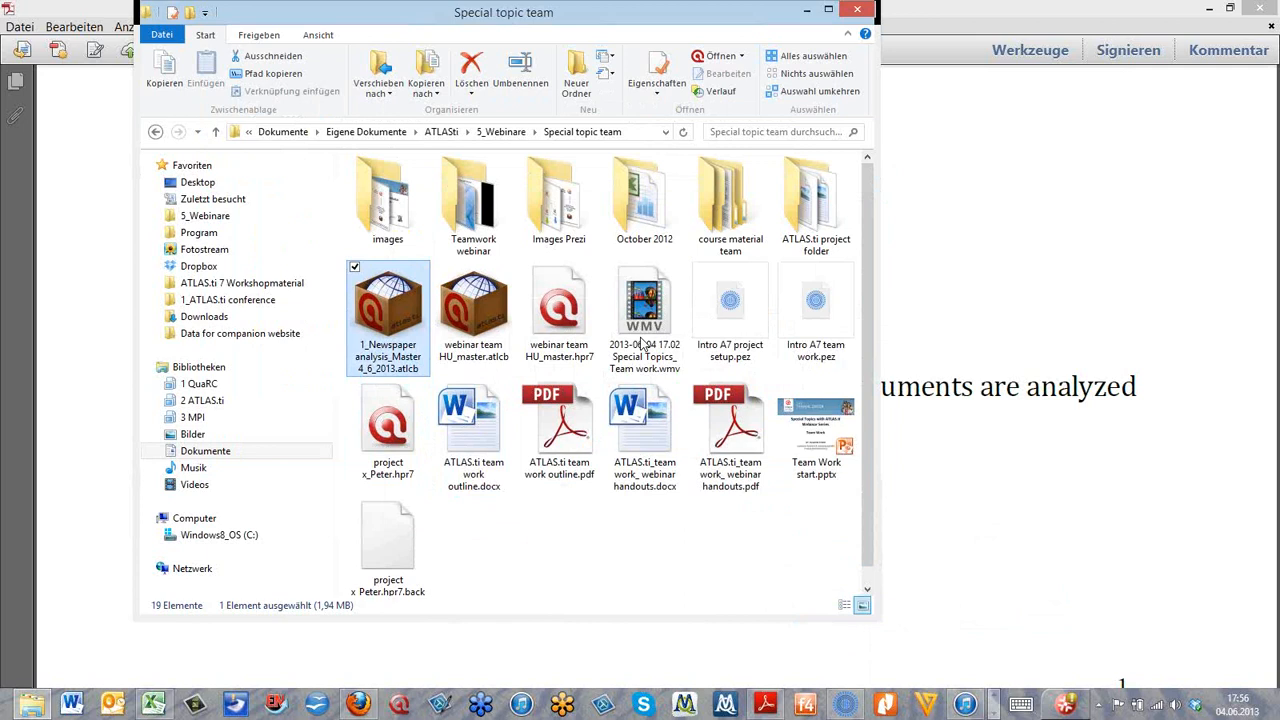
left_click(806, 11)
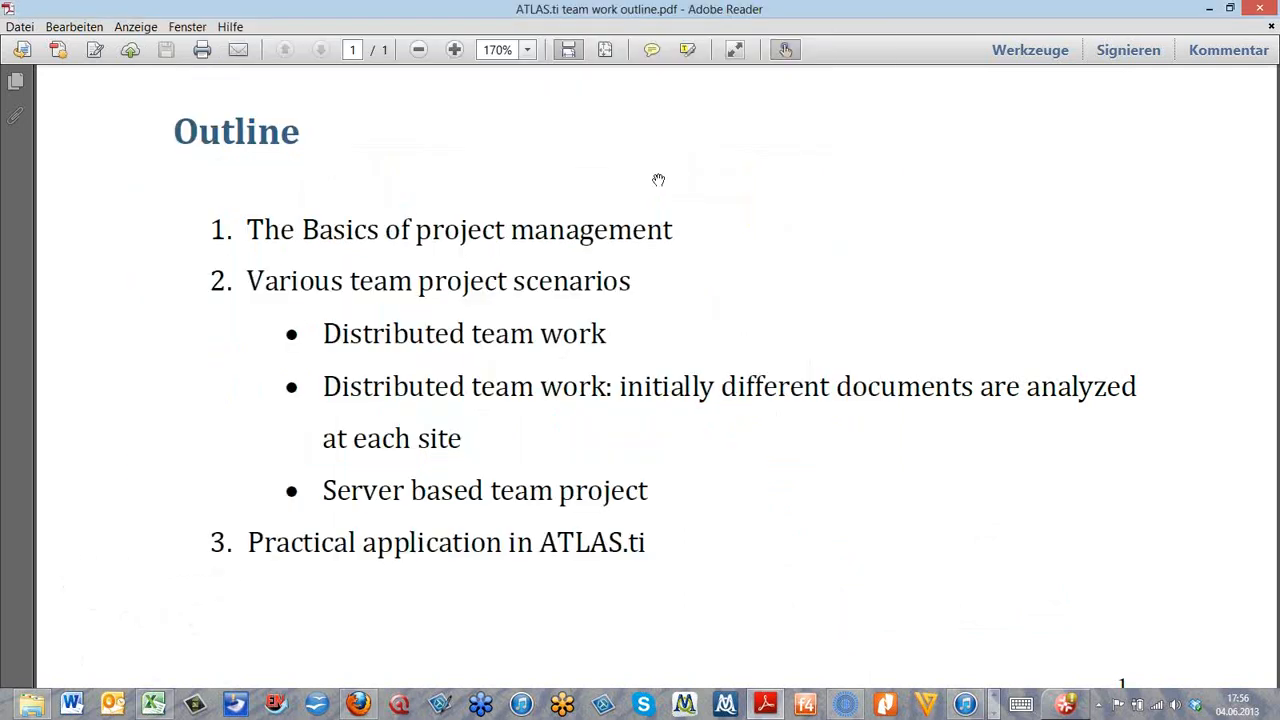
left_click(399, 705)
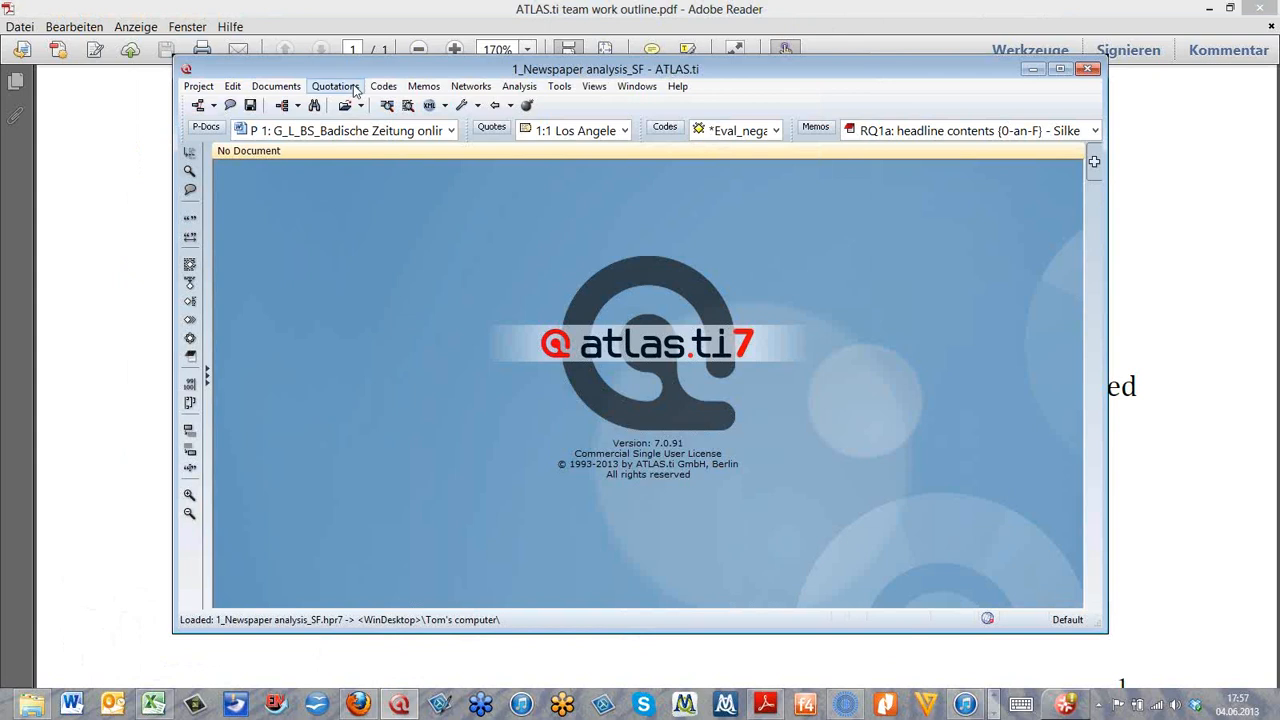
left_click(200, 86)
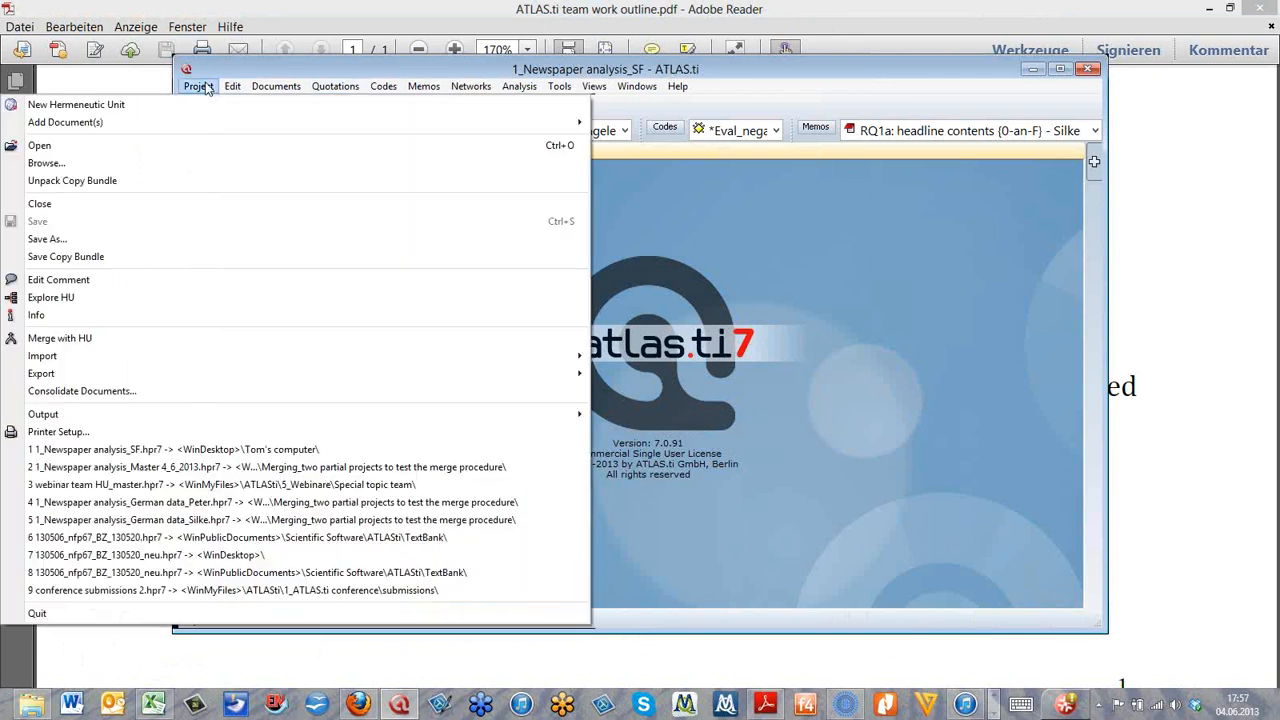
left_click(149, 238)
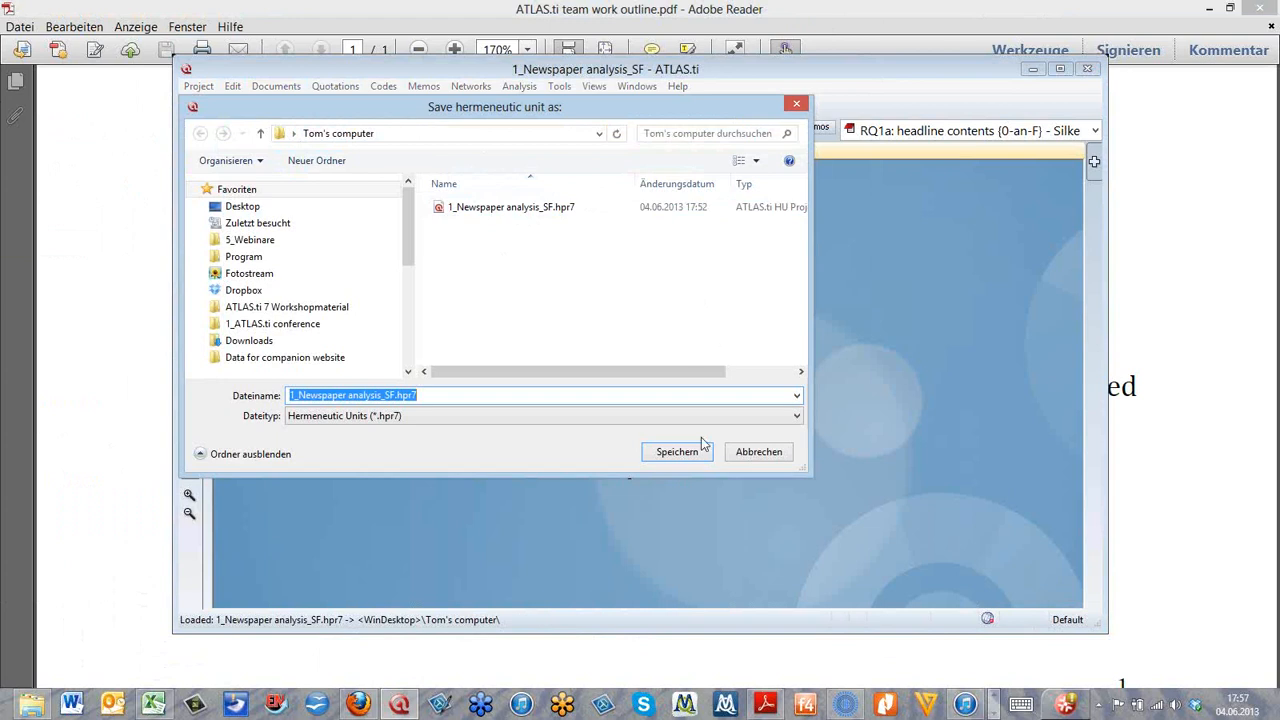
left_click(773, 457)
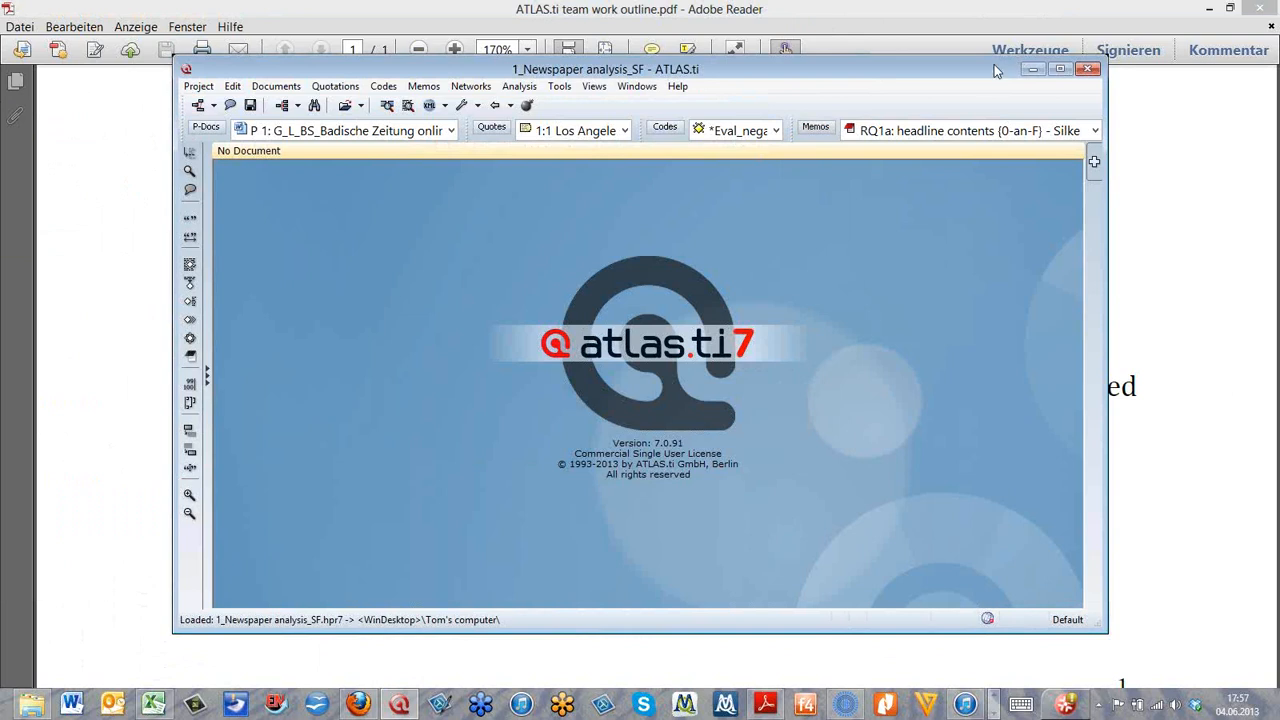
Step: Minimize ATLAS.ti to return to the team work outline PDF in Adobe Reader
left_click(1034, 68)
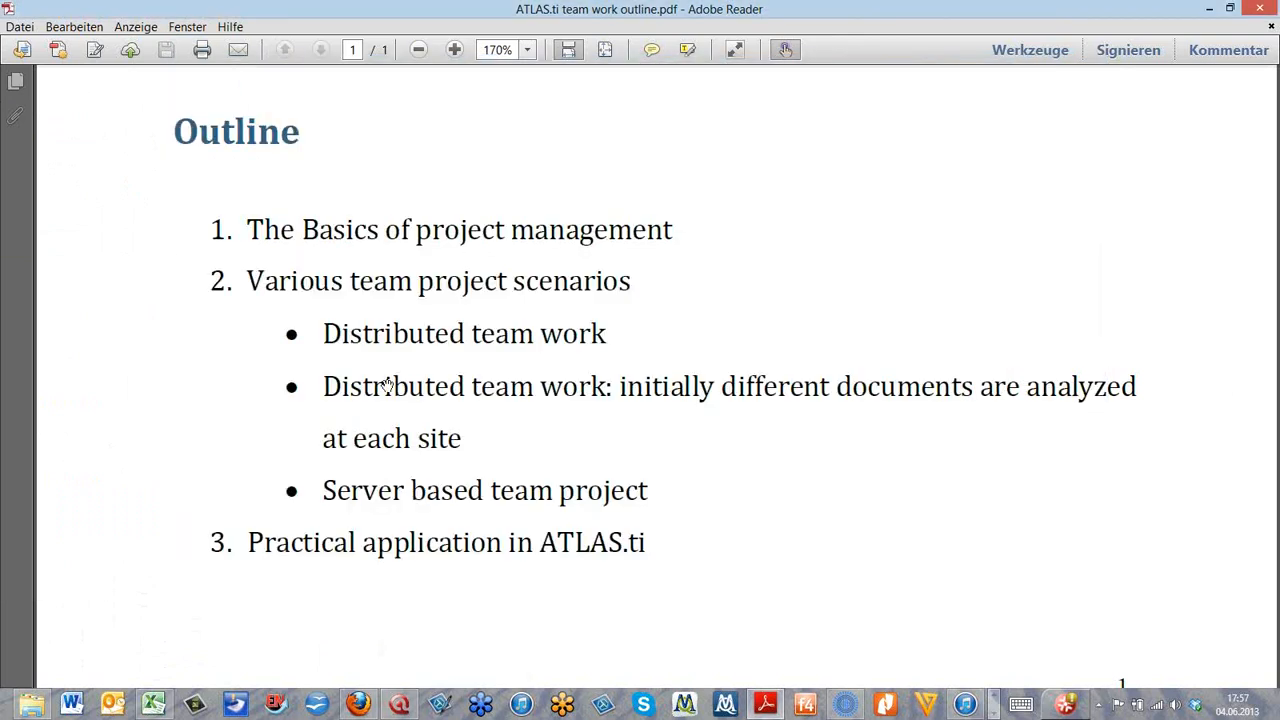